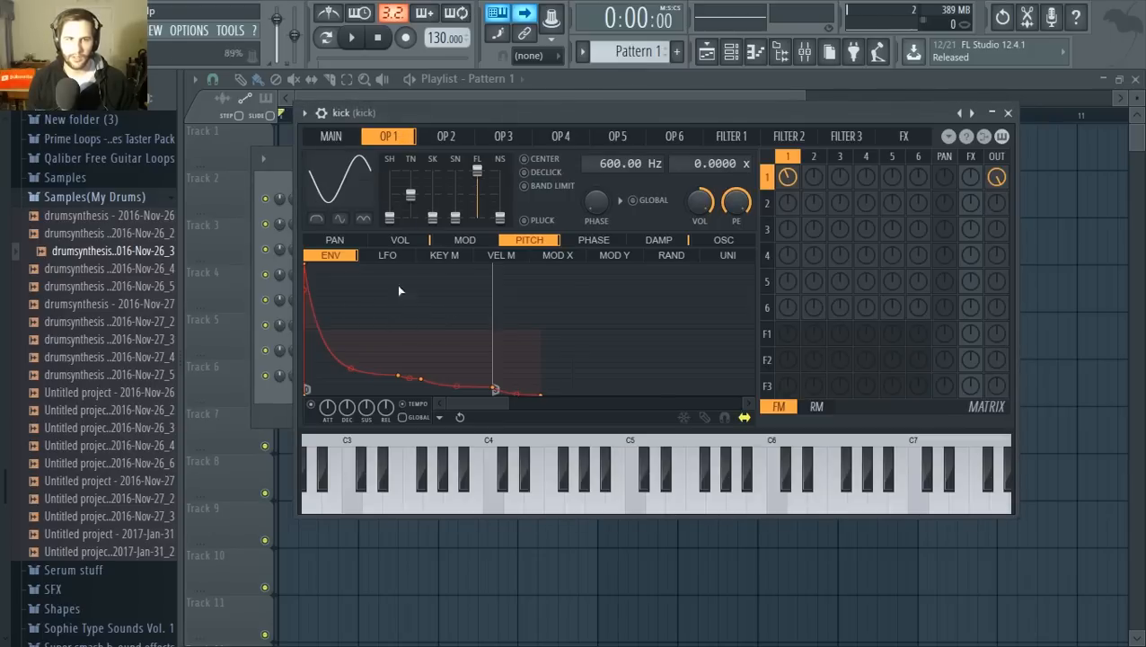
Step: Open the kick channel's synth from the channel rack and show operator 1's settings
key(F6)
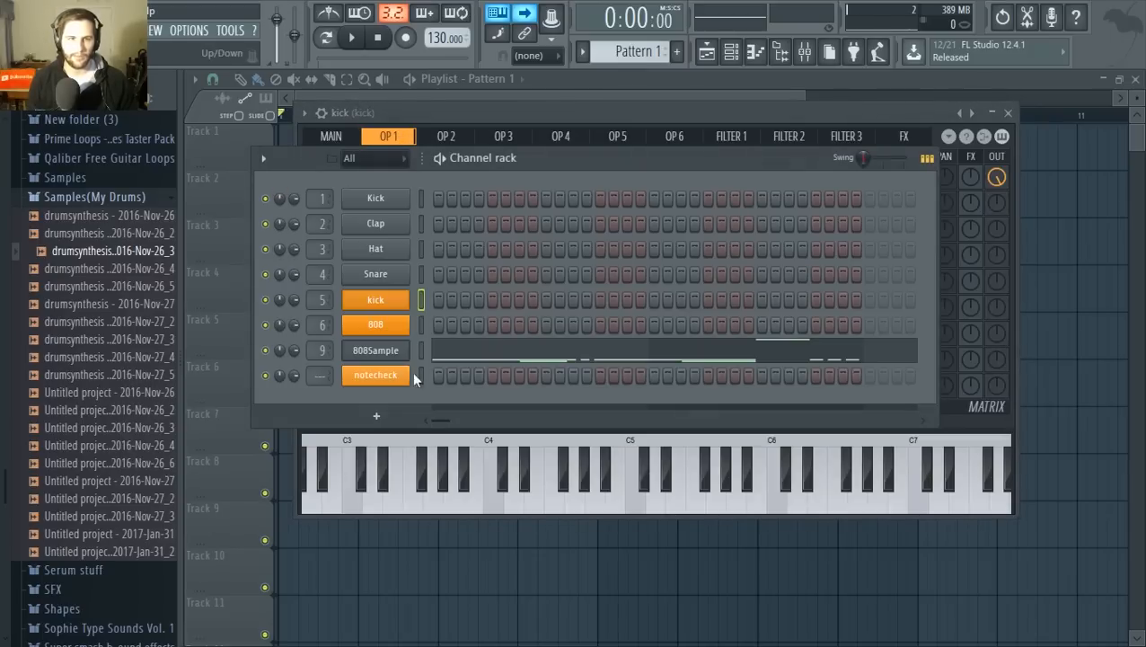
drag(516, 114, 497, 111)
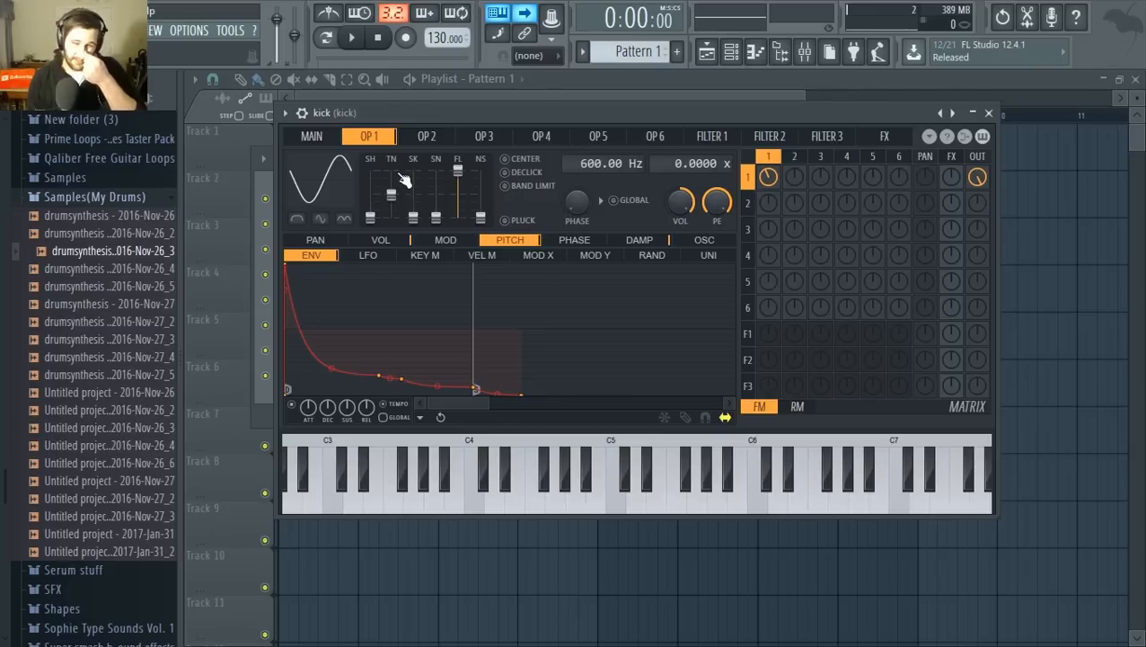
click(318, 140)
click(368, 138)
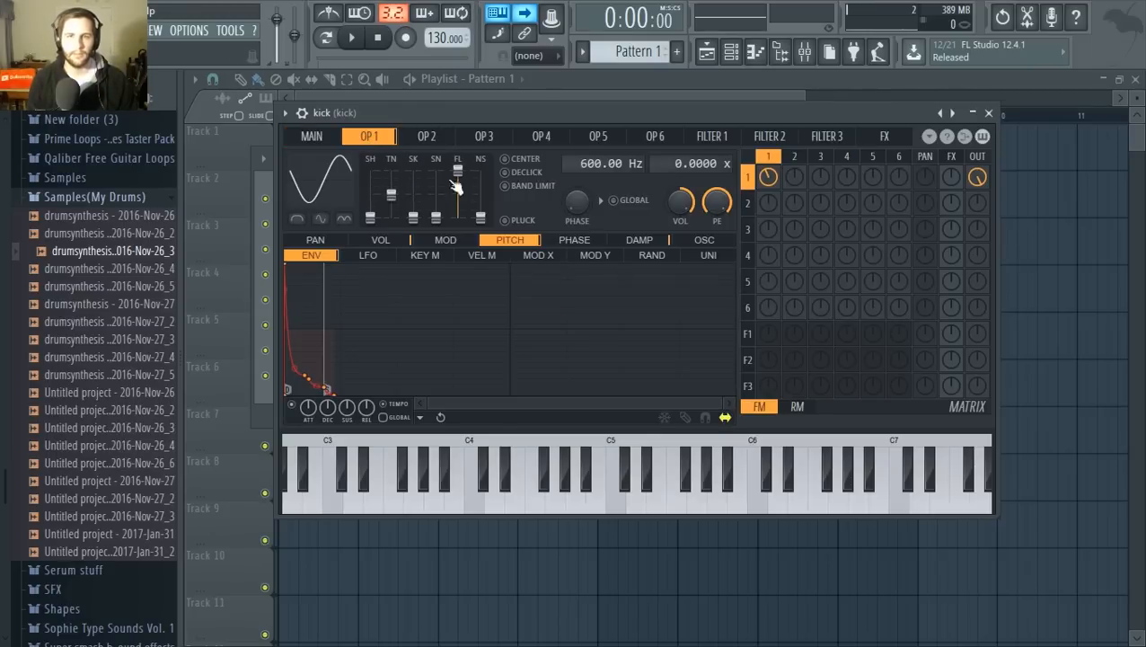
click(262, 187)
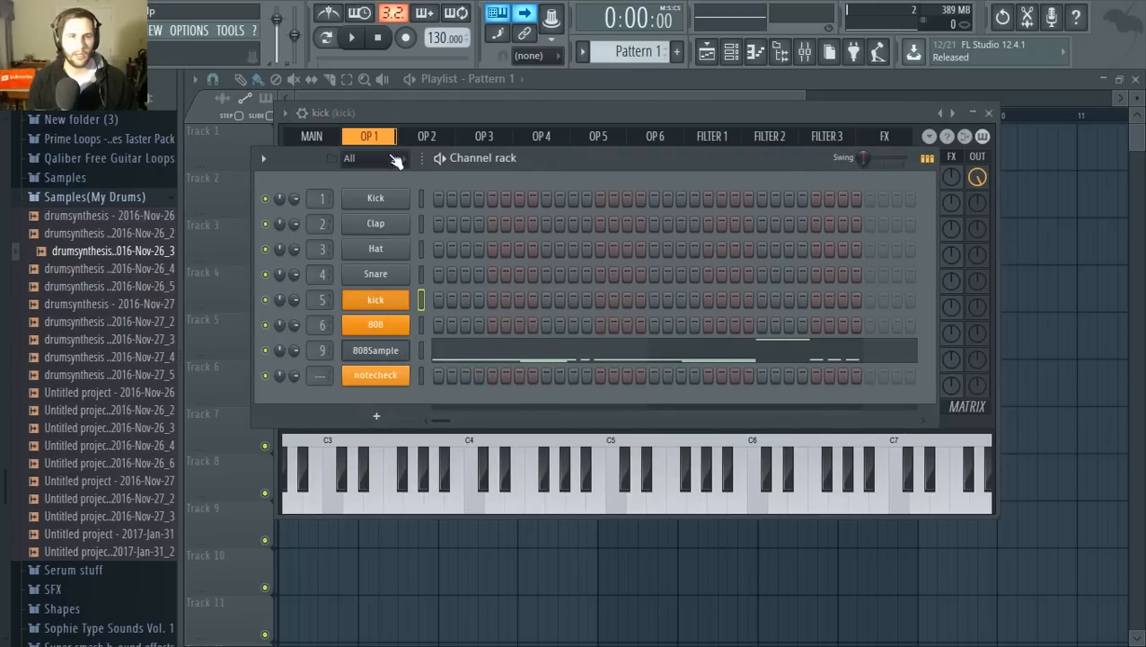
click(377, 299)
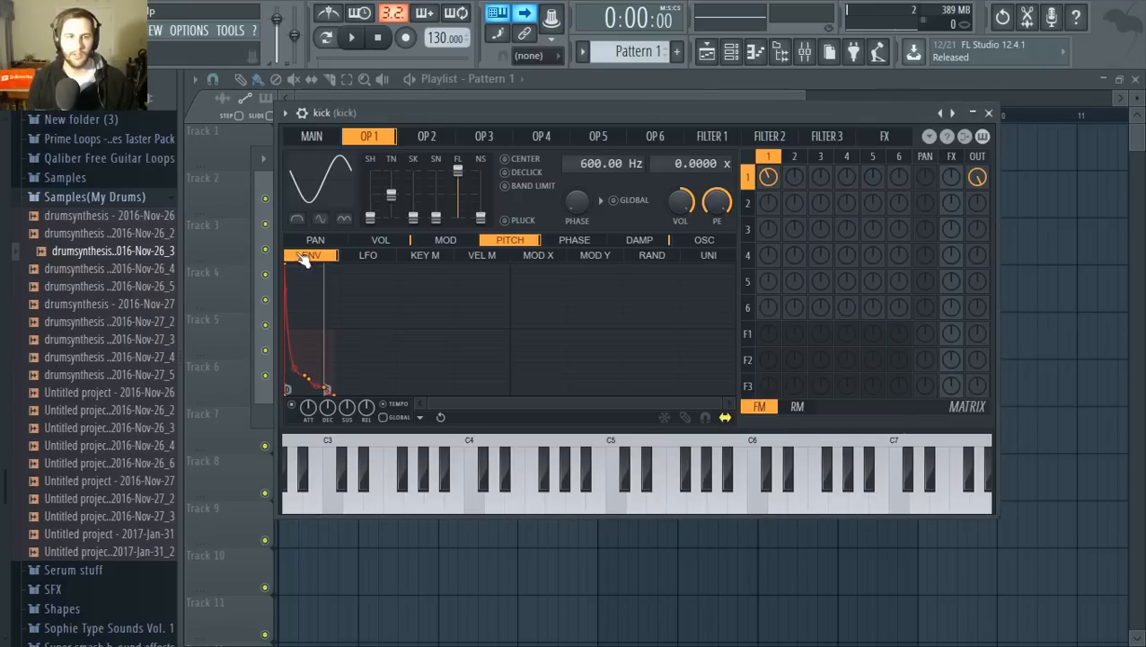
click(309, 141)
click(352, 139)
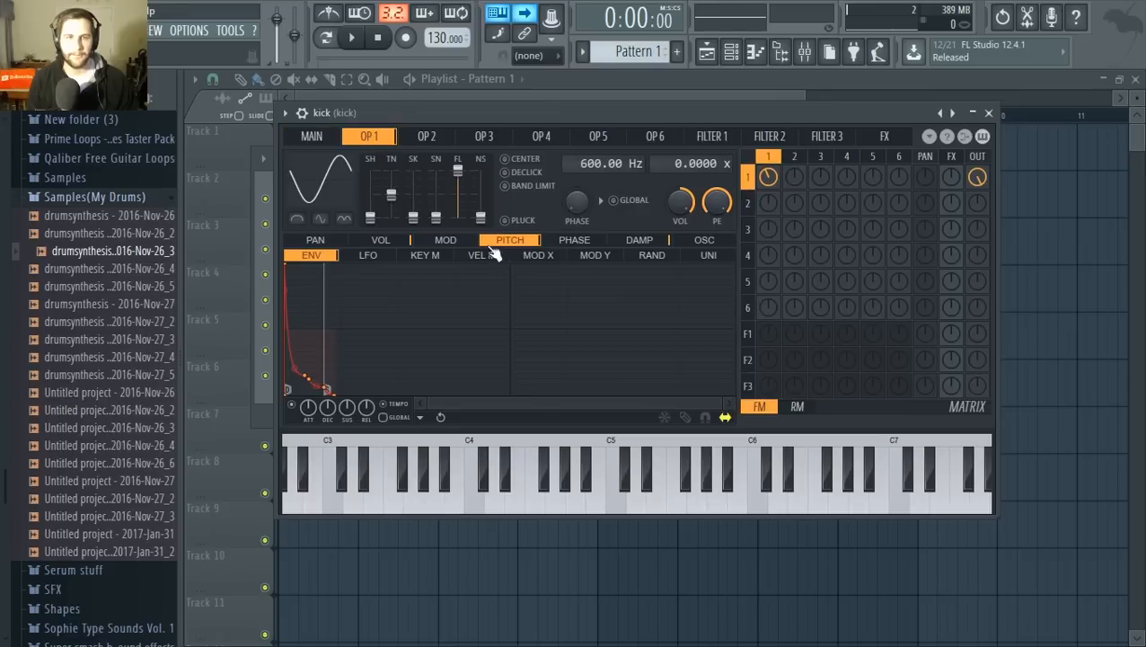
Step: Shift the first harmonic's phase in operator 1's oscillator editor so the sine wave starts at its peak
click(716, 241)
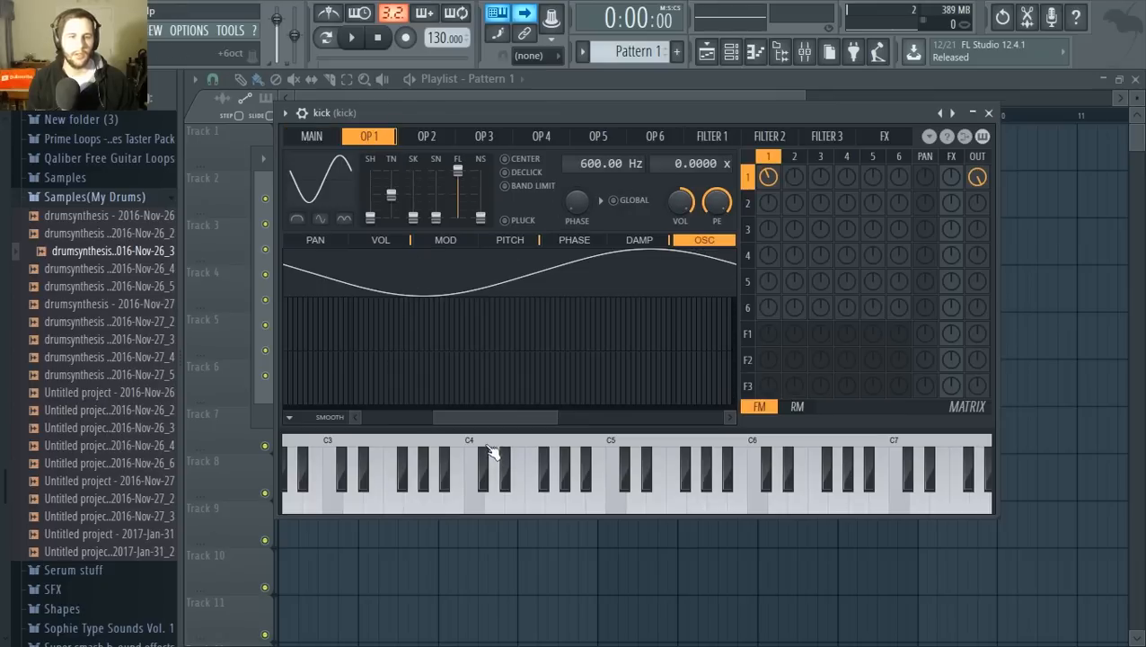
drag(490, 416, 397, 413)
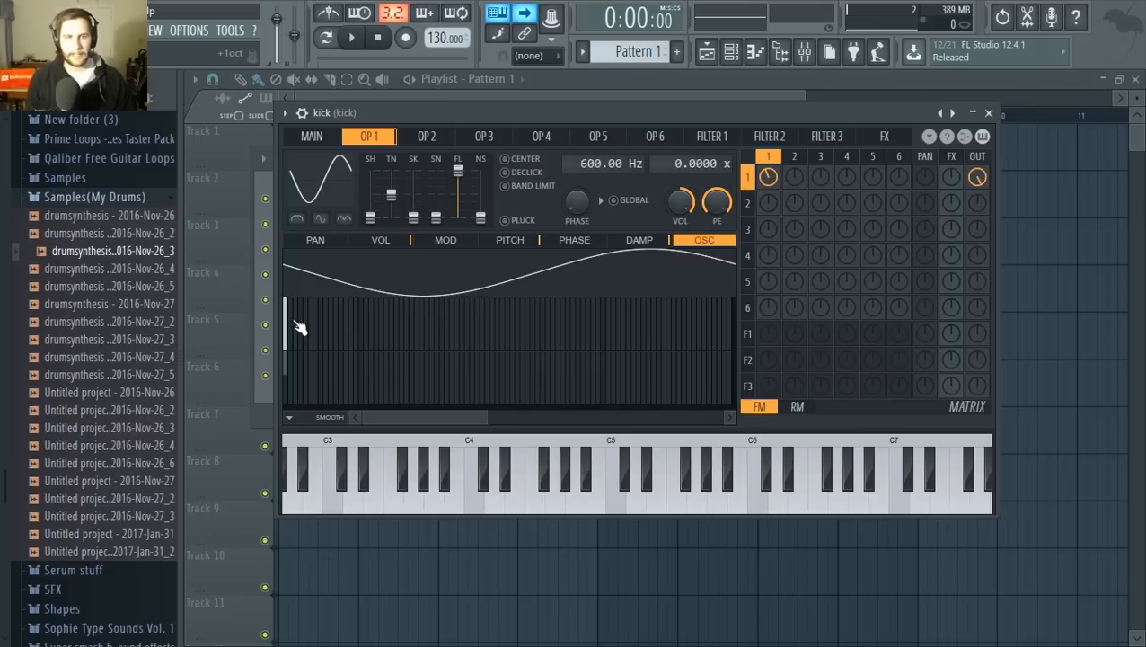
mouse_move(287, 378)
mouse_down()
mouse_move(286, 355)
mouse_move(292, 375)
mouse_up()
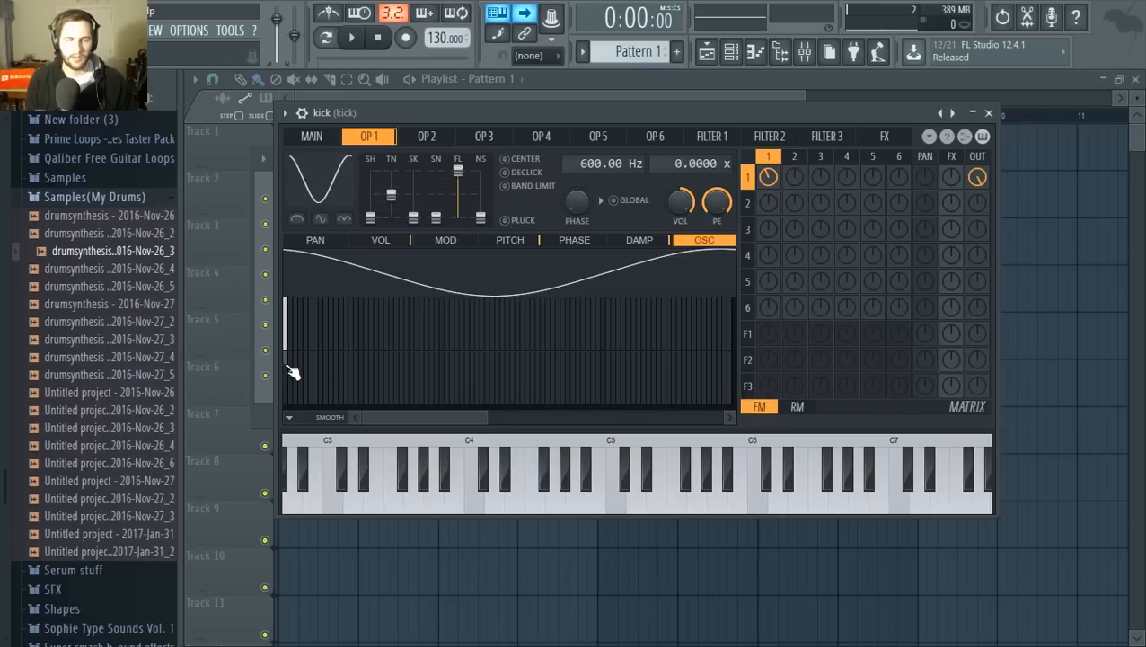
drag(289, 366, 288, 363)
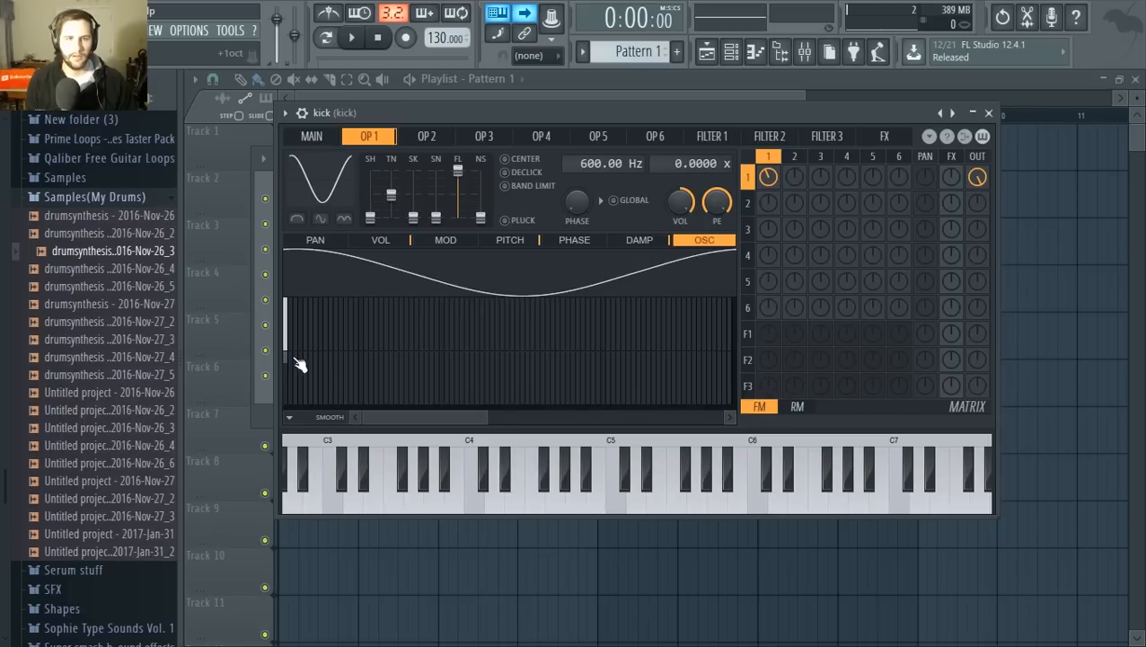
Step: Examine operator 1's volume envelope and a magnified view of its pitch envelope
click(314, 138)
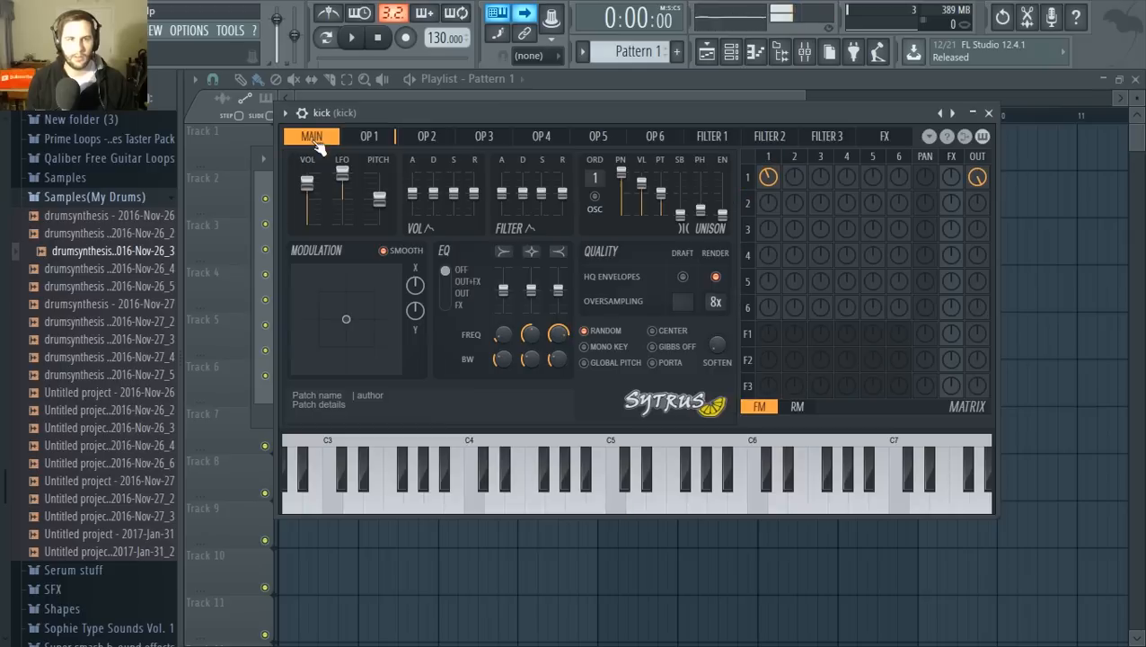
click(379, 136)
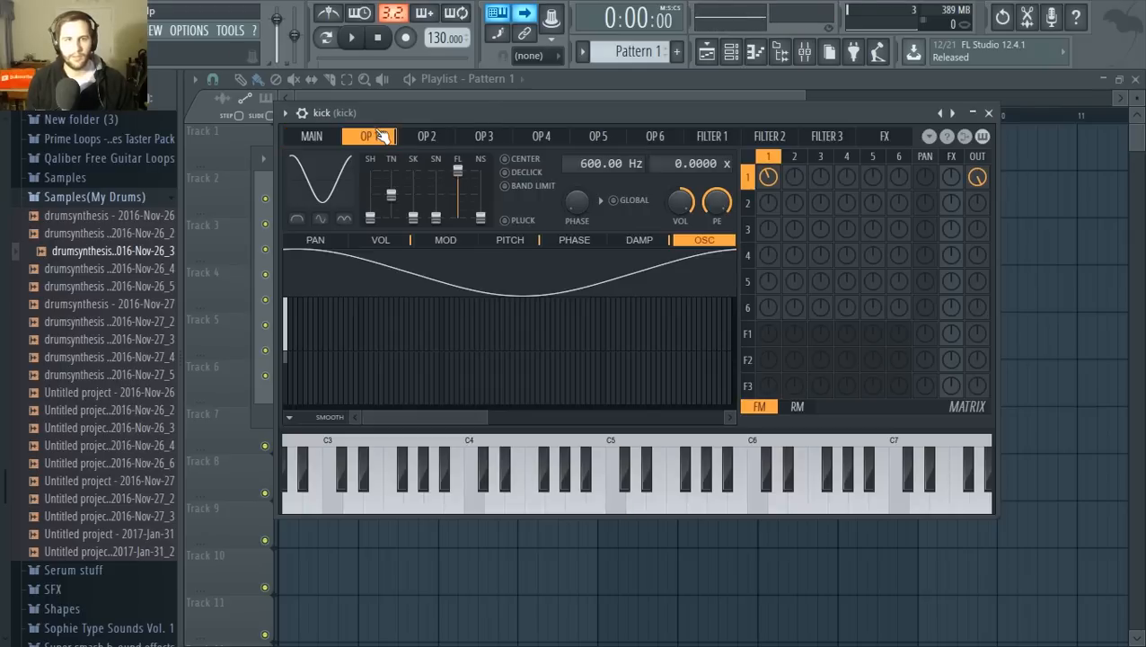
click(355, 244)
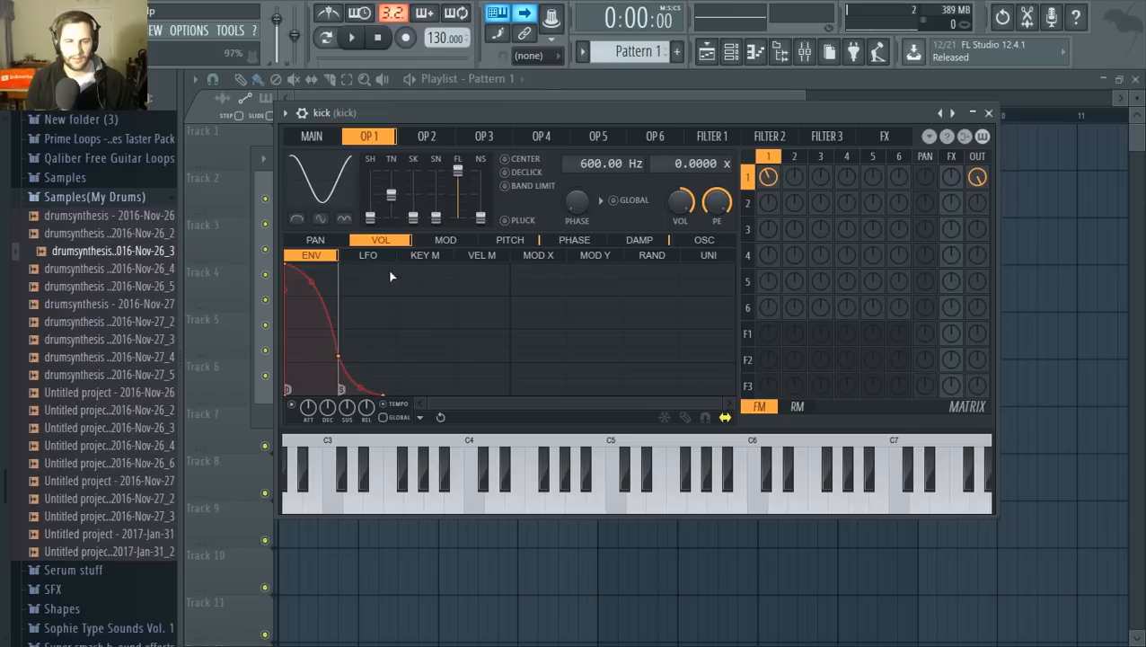
click(494, 241)
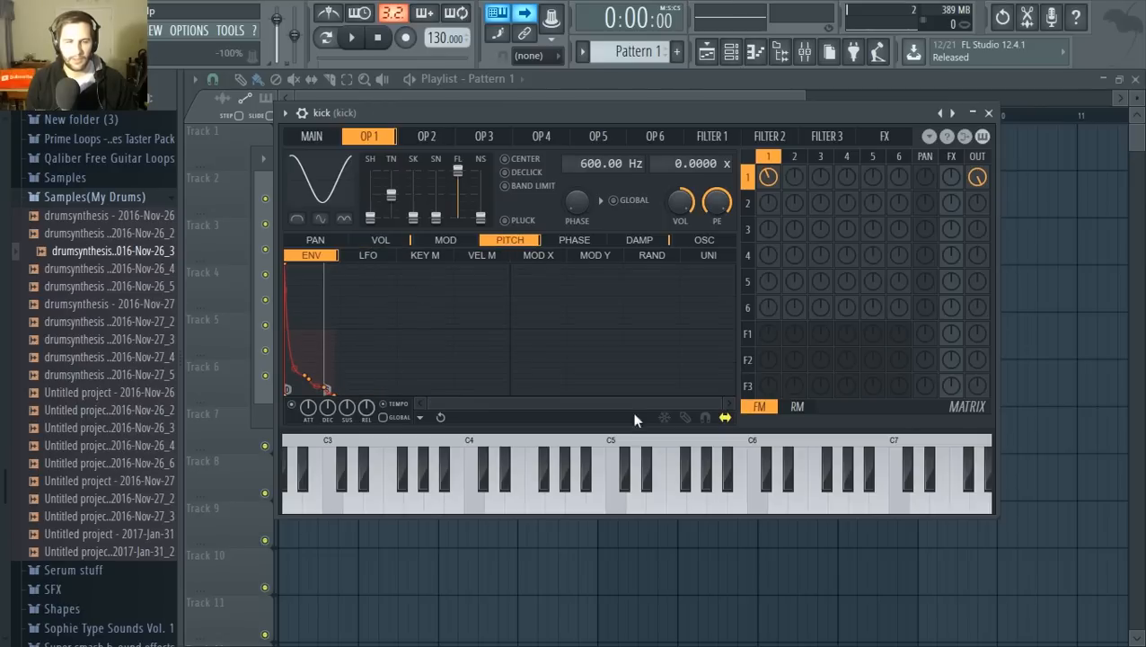
drag(722, 404, 471, 398)
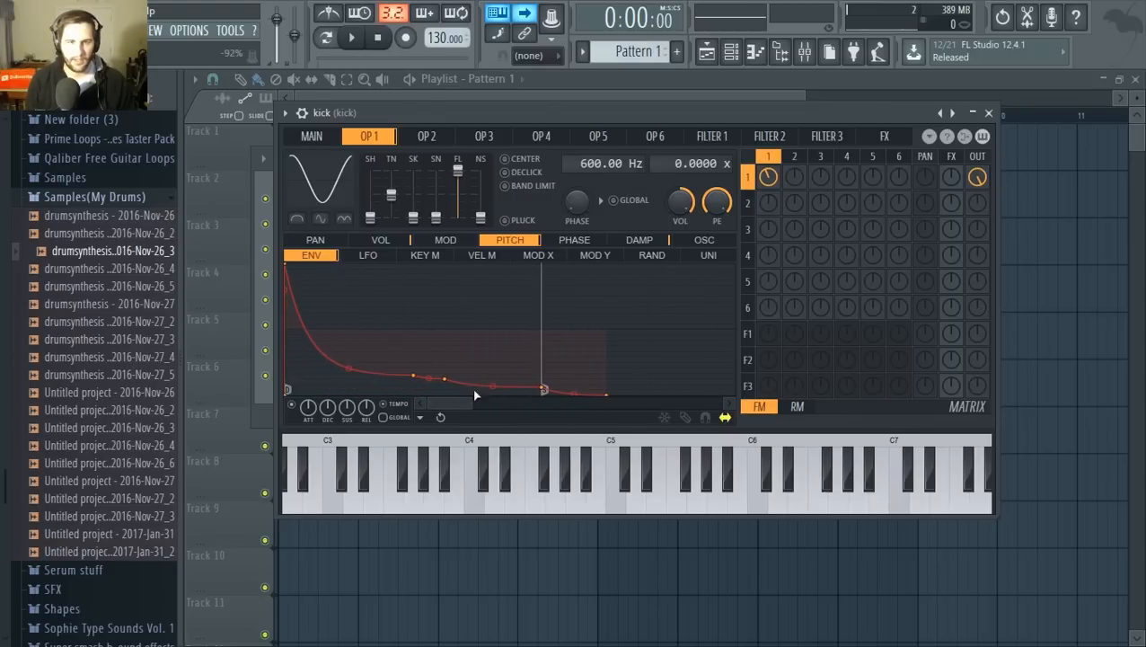
drag(471, 402, 514, 406)
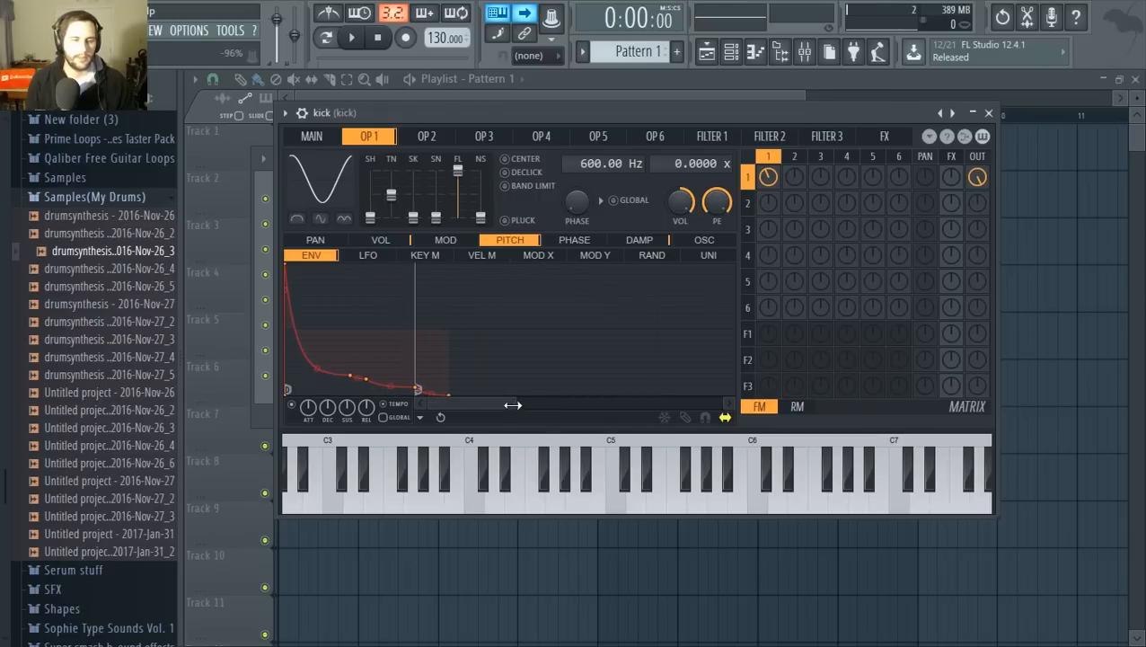
drag(511, 404, 509, 404)
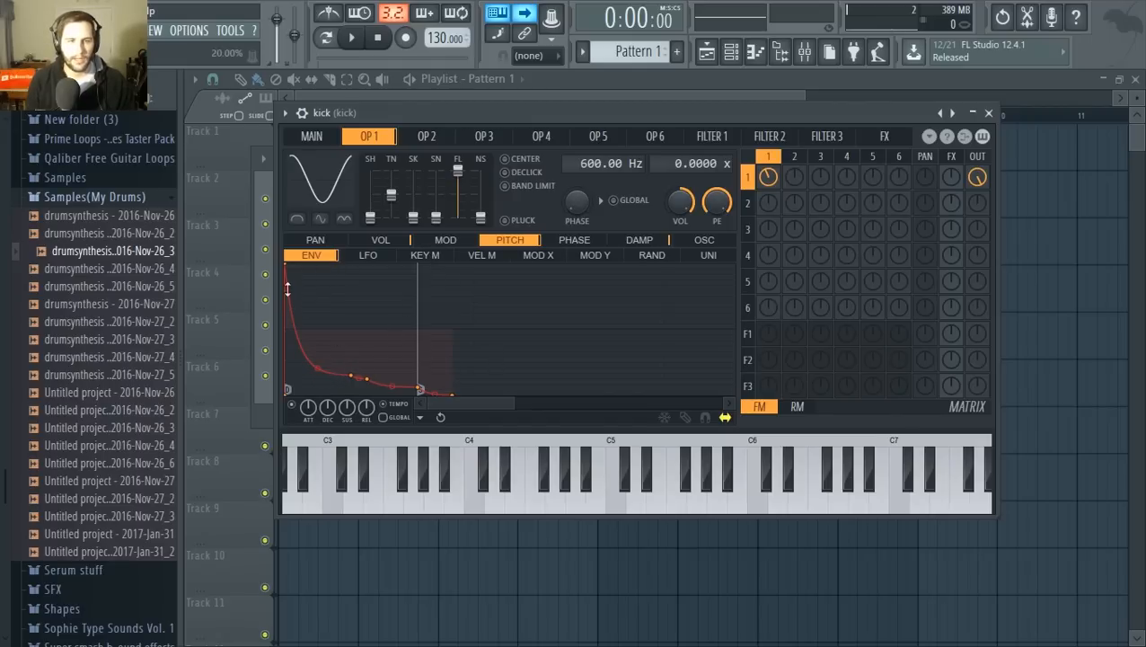
Step: Play test notes of the kick while checking the pitch envelope's starting level and the maximum pitch envelope amount
mouse_move(290, 274)
mouse_down()
mouse_move(325, 264)
mouse_move(274, 259)
mouse_up()
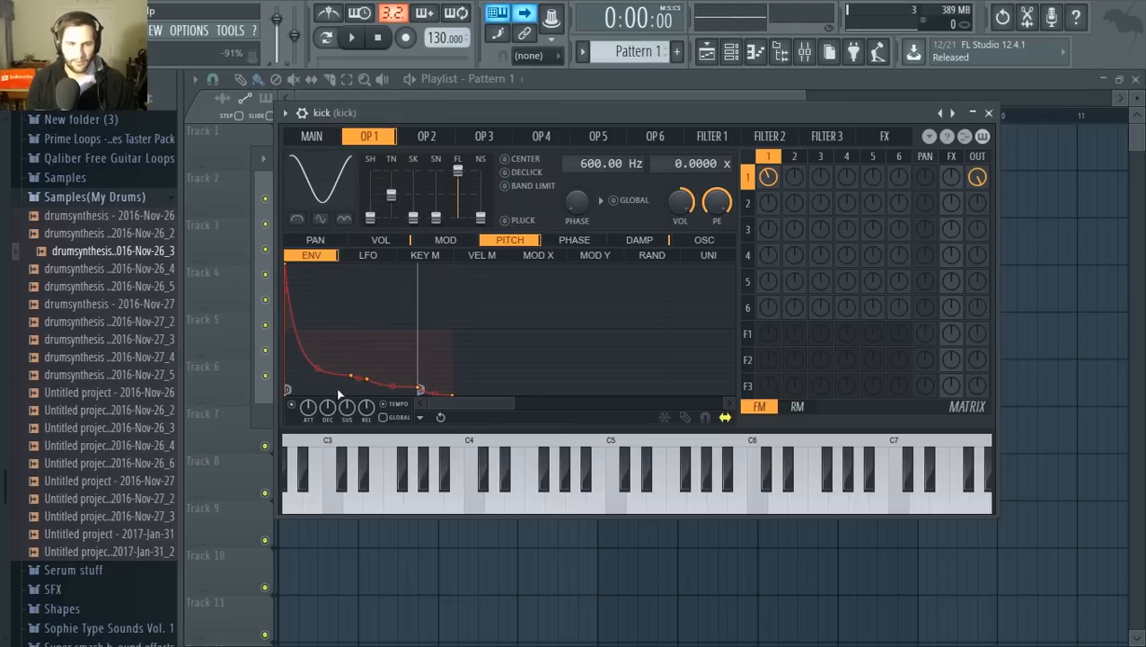
drag(714, 195, 716, 225)
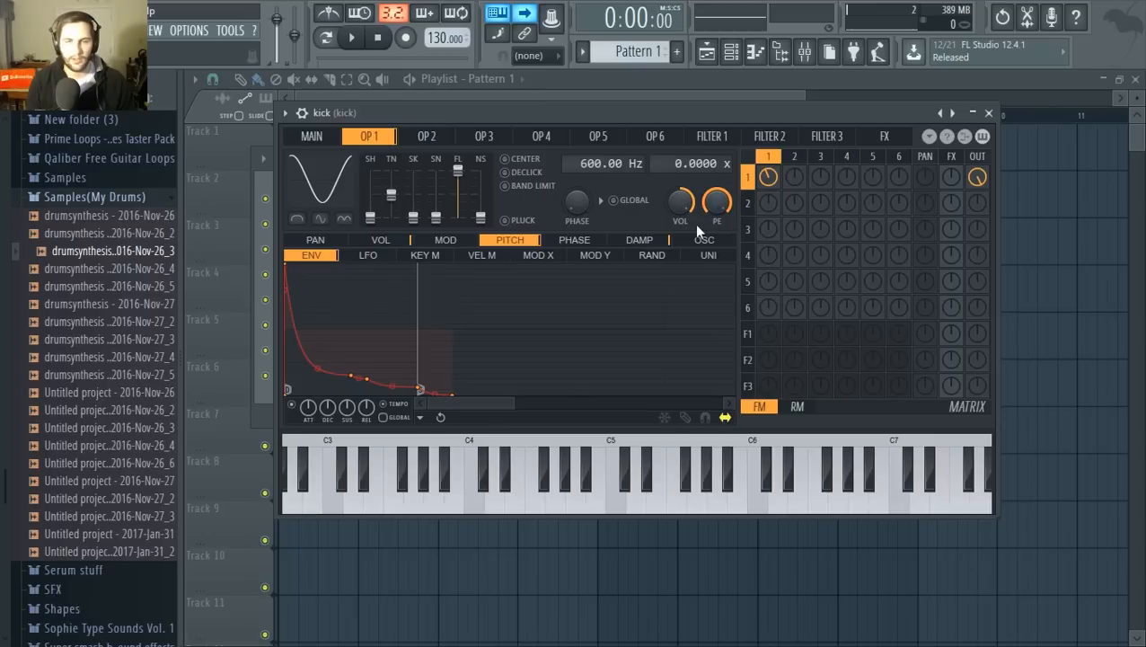
key(z)
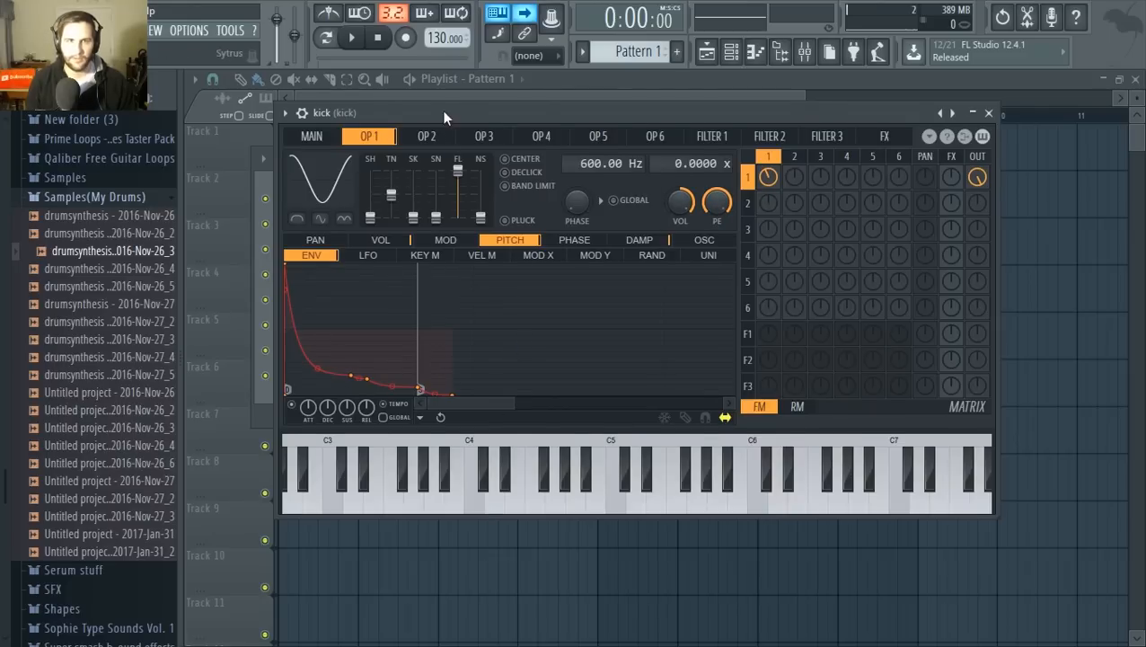
drag(444, 113, 422, 110)
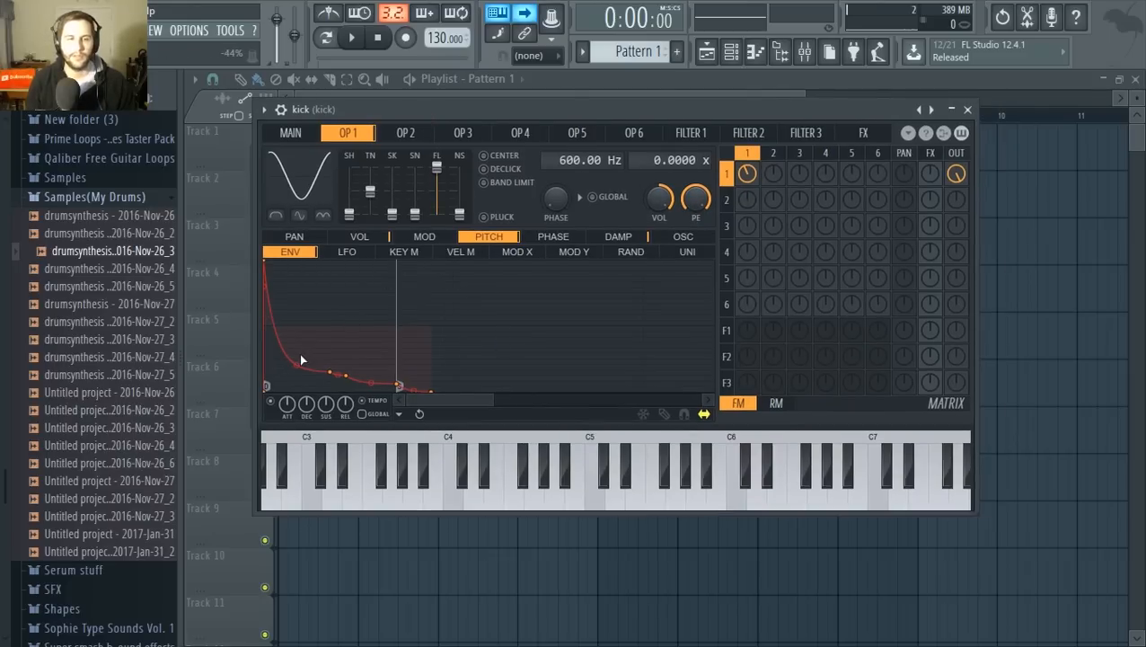
key(q)
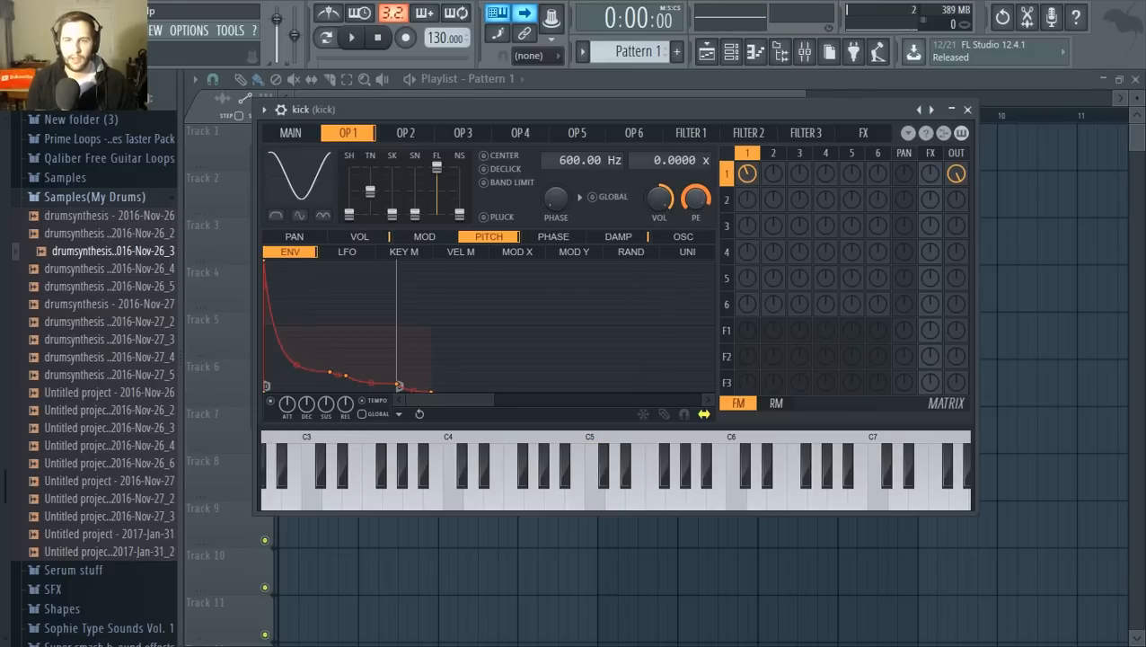
key(z)
key(z)
key(z)
drag(696, 198, 695, 153)
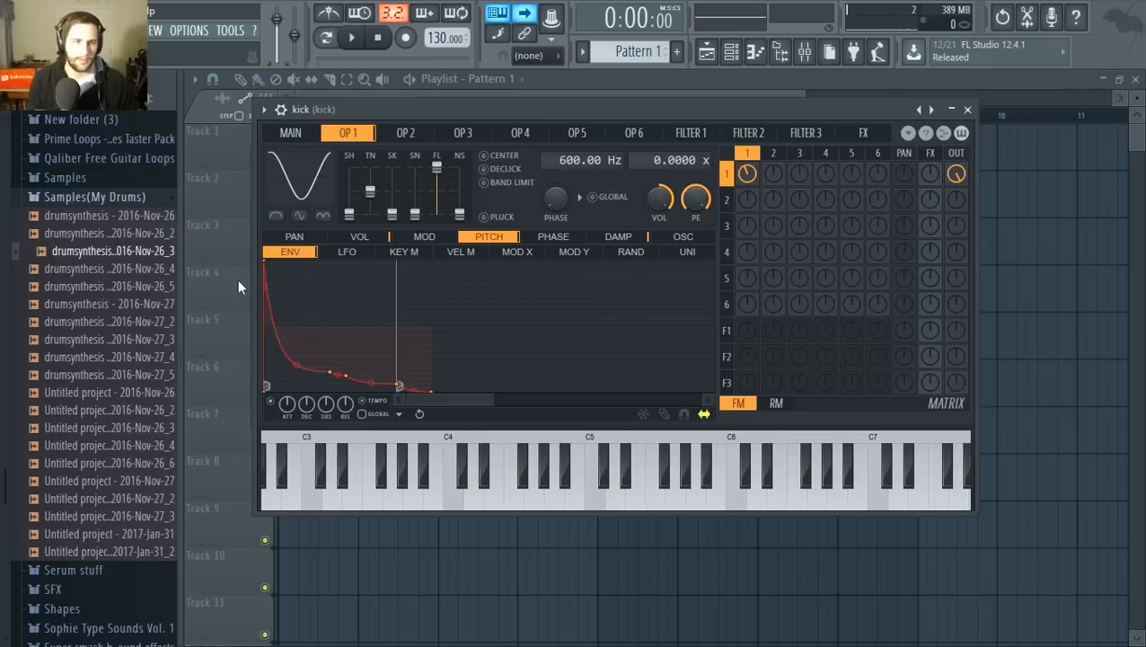
Step: Try adding a point to the early decay of operator 1's pitch envelope and raising a middle point into a hump
mouse_move(297, 365)
mouse_down()
mouse_move(299, 327)
mouse_move(304, 368)
mouse_move(318, 368)
mouse_up()
right_click(306, 359)
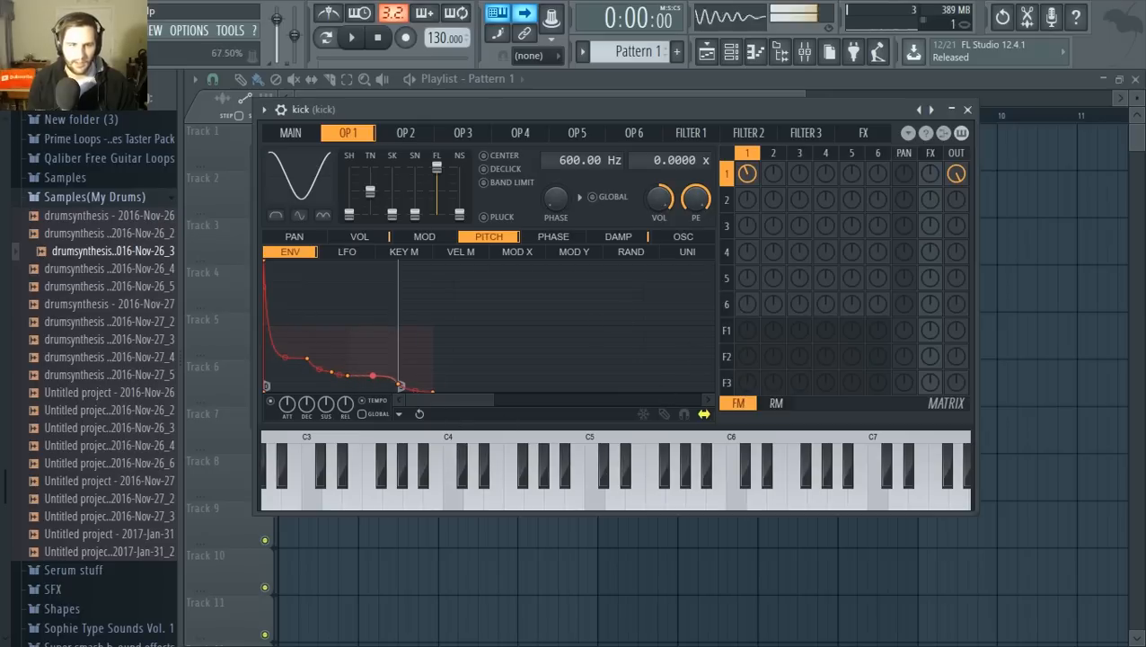
drag(353, 374, 364, 349)
Step: Try freehand-drawing a steep drop, dip and hump into operator 1's pitch envelope, and audition the sound
click(664, 414)
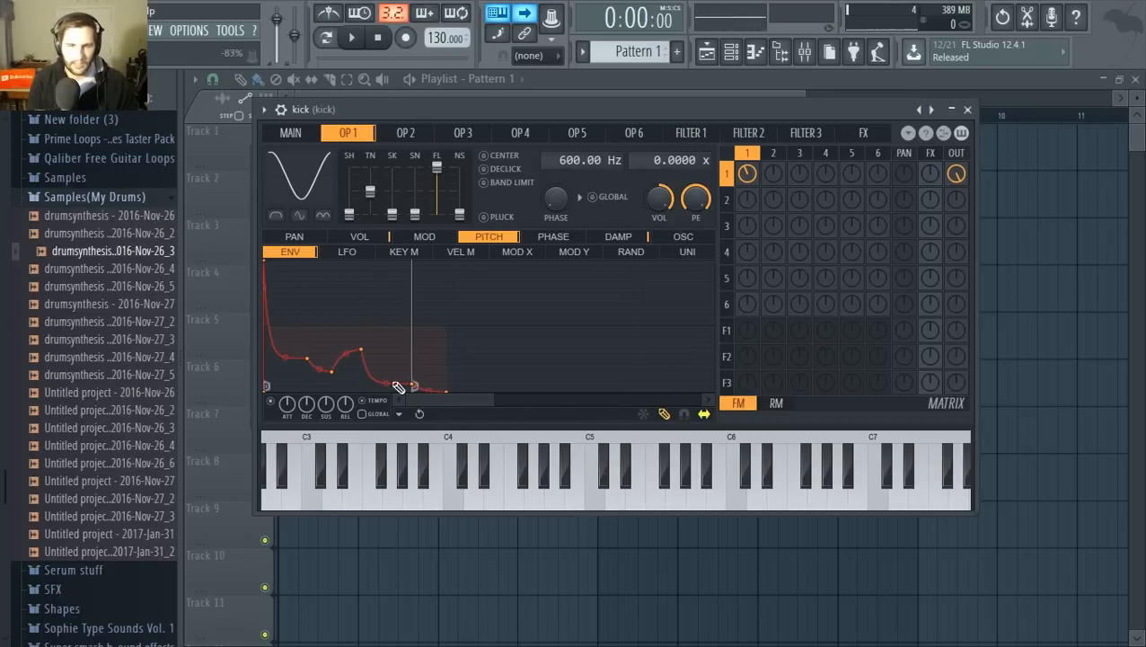
drag(292, 369, 381, 351)
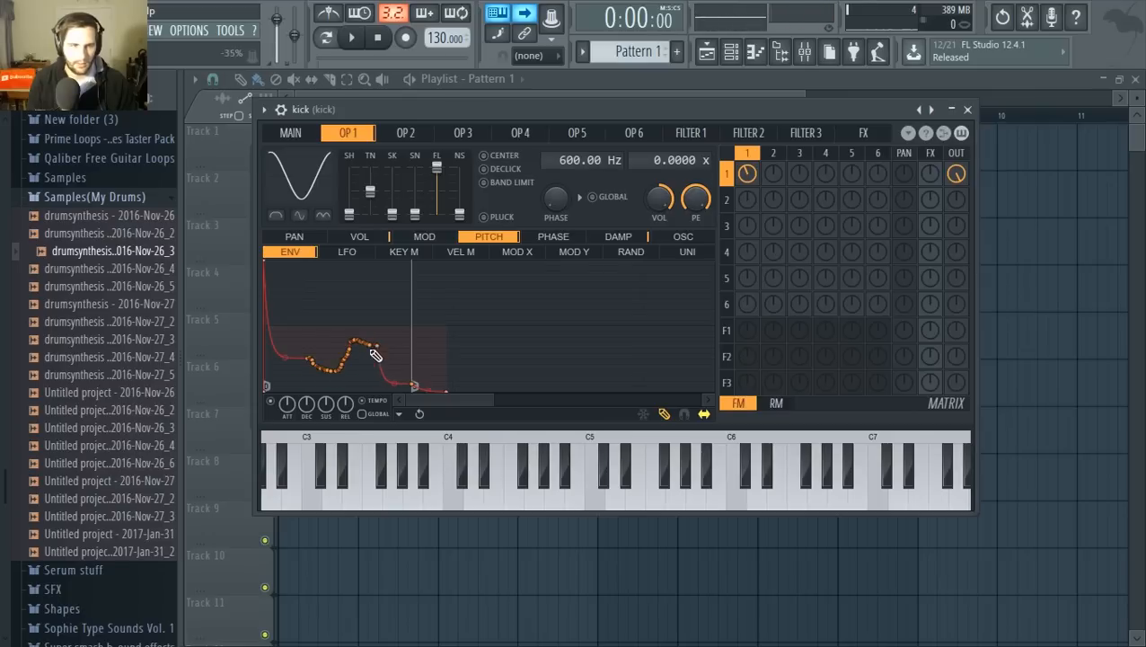
drag(301, 355, 328, 352)
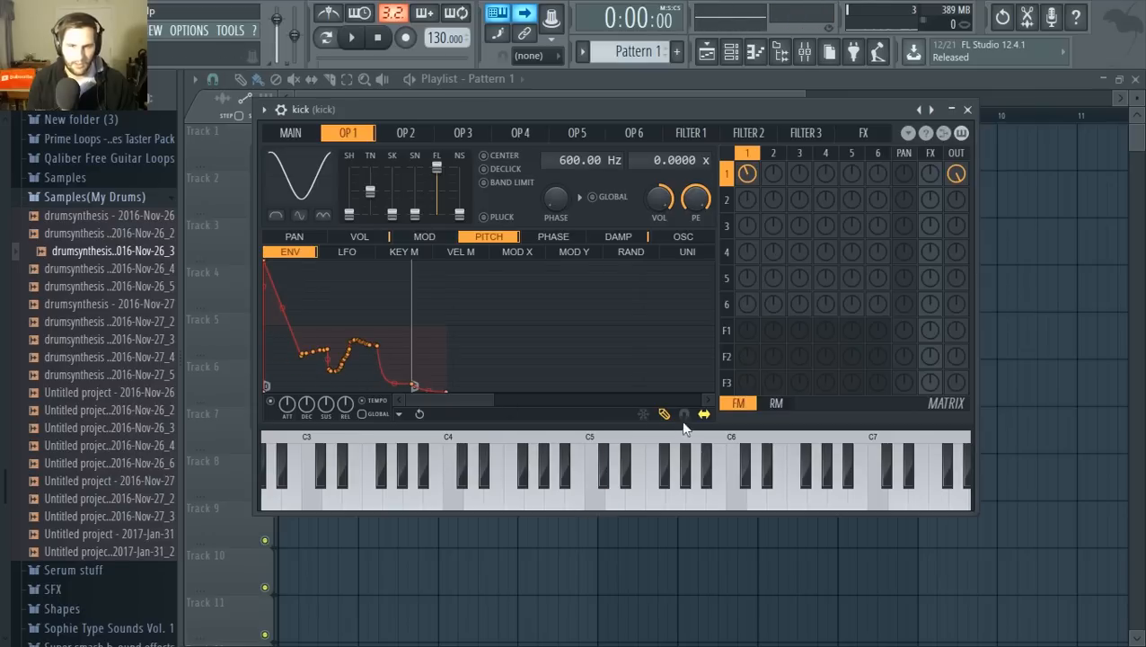
mouse_move(282, 313)
mouse_down()
mouse_move(292, 378)
mouse_move(337, 386)
mouse_up()
key(z)
key(z)
key(z)
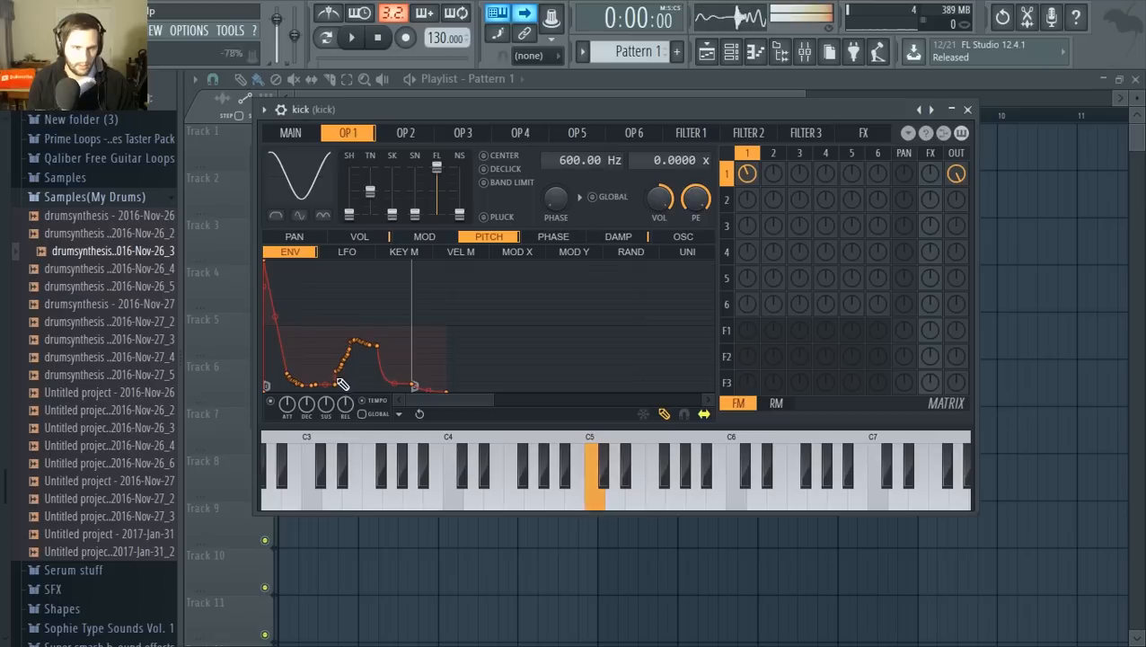
key(z)
key(z)
key(z)
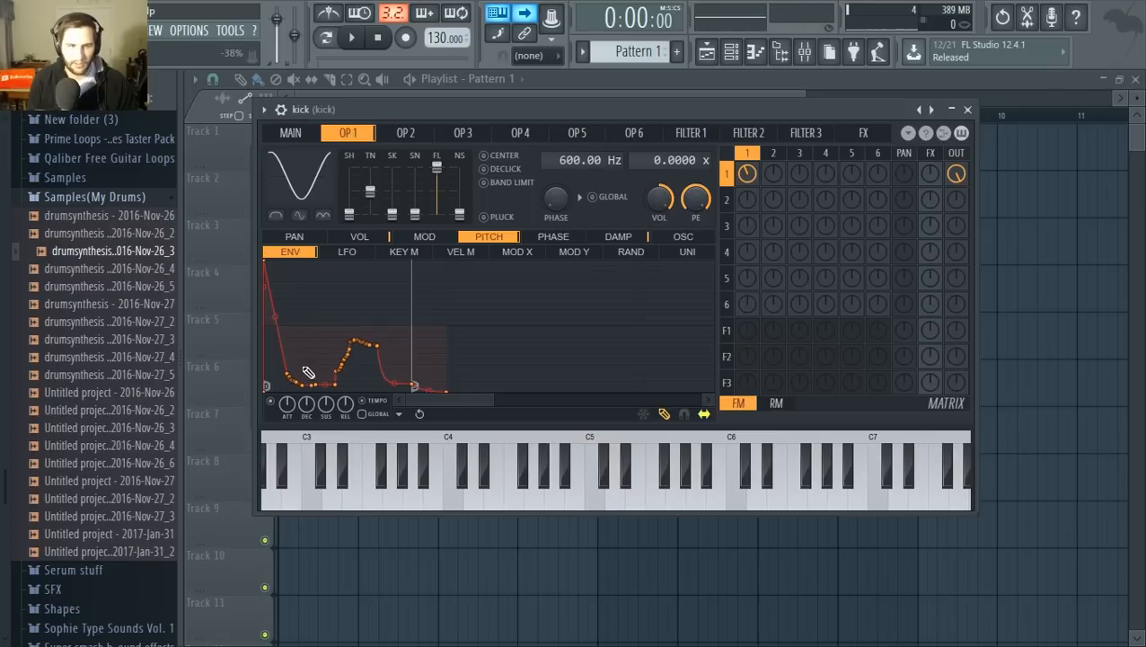
Step: Remove the middle points from the pitch envelope, leave freehand mode and add one low point on the early decay, auditioning the kick
mouse_move(303, 367)
mouse_down()
mouse_move(360, 359)
mouse_move(383, 371)
mouse_up()
click(664, 414)
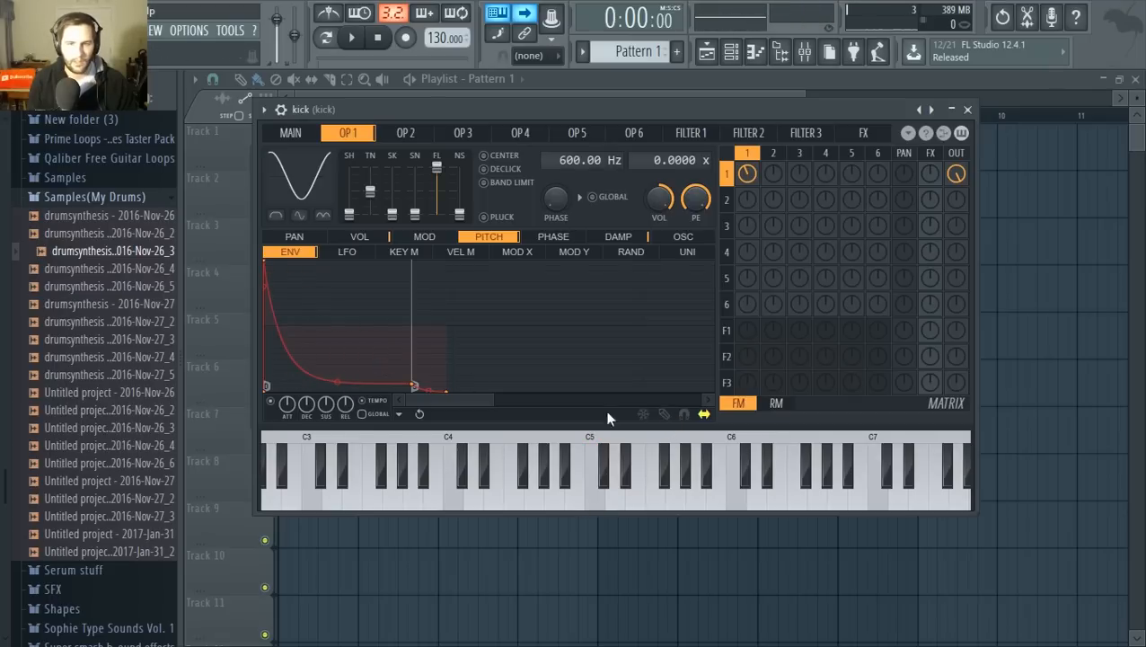
right_click(303, 370)
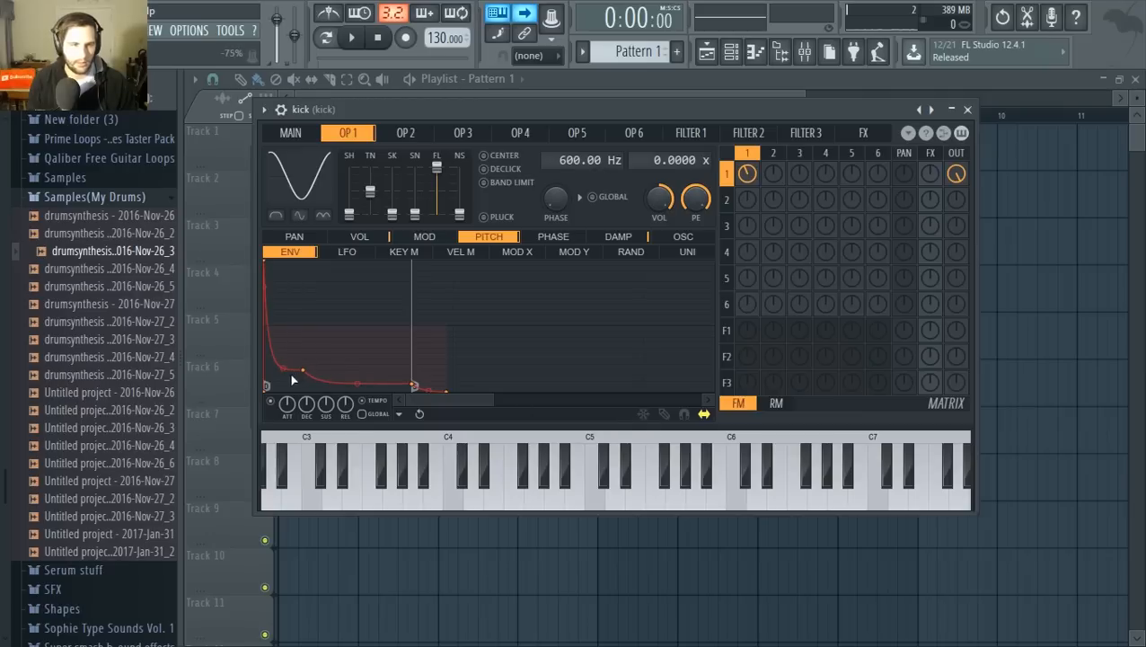
drag(284, 368, 285, 373)
key(q)
key(q)
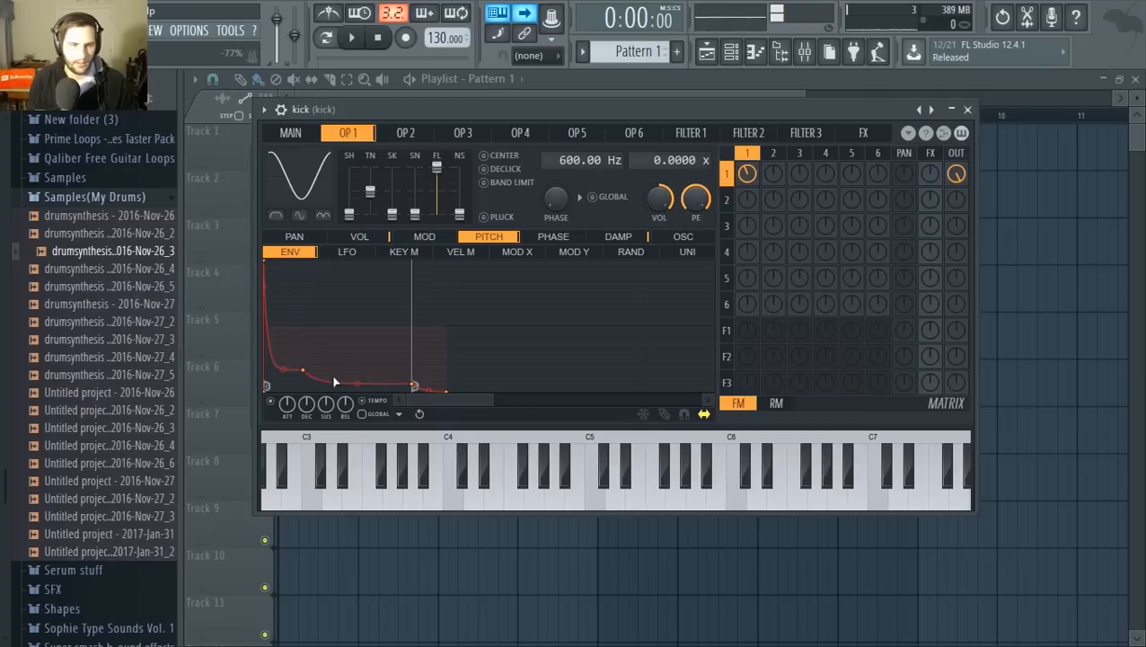
key(q)
Step: Adjust the tension of both pitch envelope decay segments for a smoother, more gradual fall, playing test notes to compare
mouse_move(357, 384)
mouse_down()
mouse_move(357, 373)
mouse_move(357, 384)
mouse_up()
key(q)
key(q)
key(q)
drag(286, 367, 283, 342)
key(q)
key(q)
key(q)
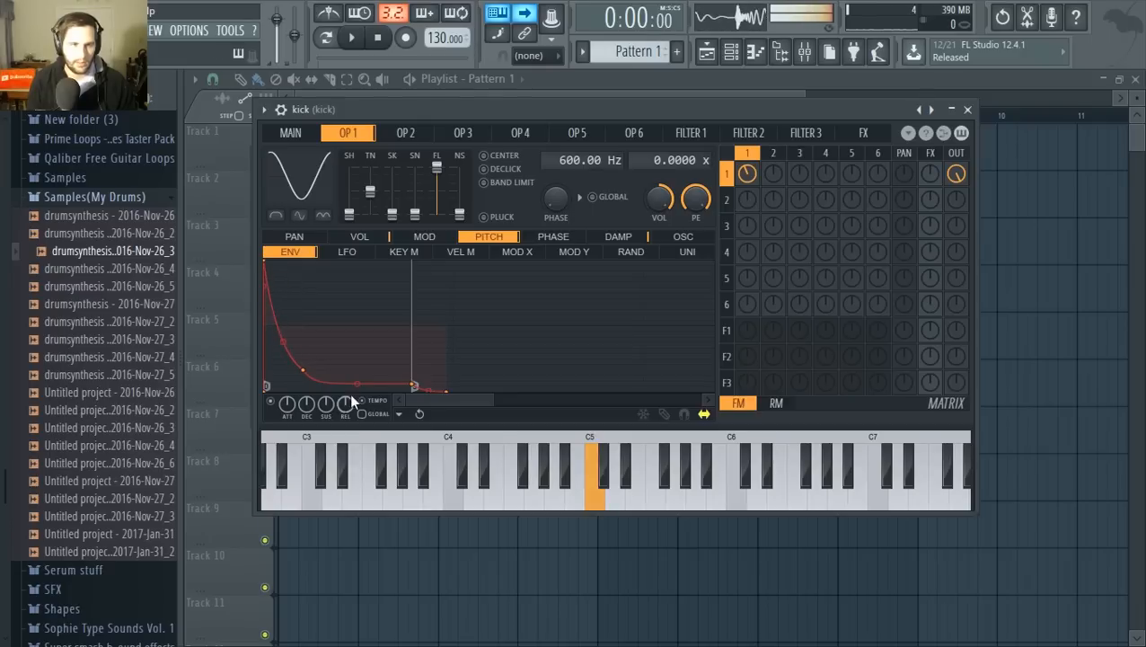
mouse_move(357, 384)
mouse_down()
mouse_move(357, 371)
mouse_move(357, 383)
mouse_up()
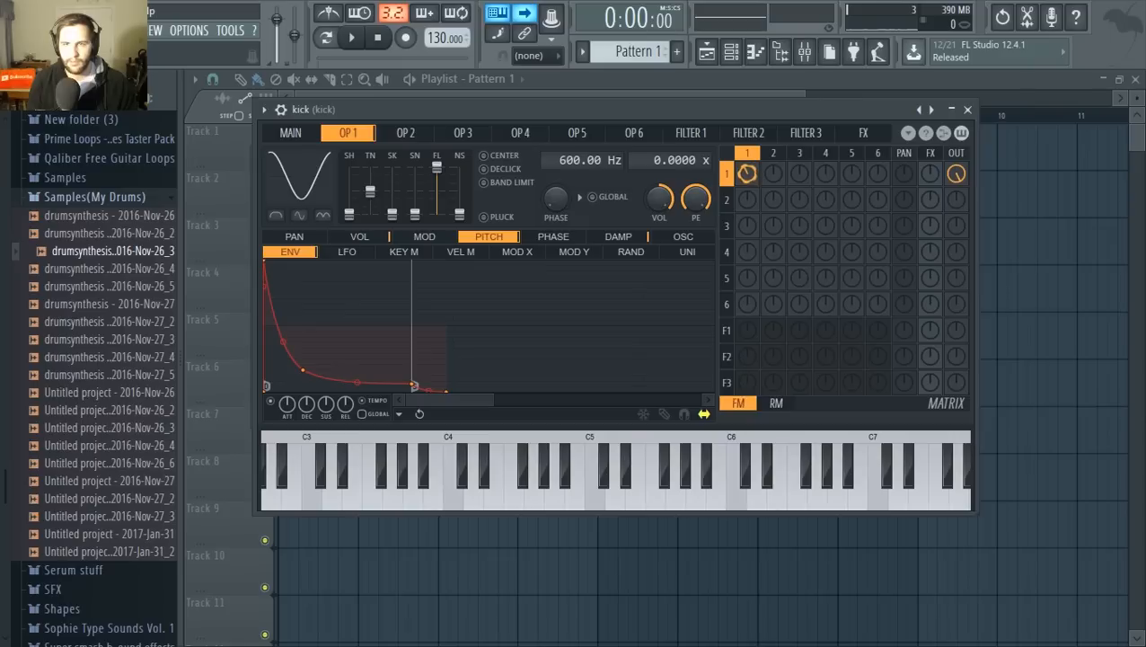
Step: Adjust operator 1's self-modulation amount in the FM matrix
drag(749, 175, 749, 170)
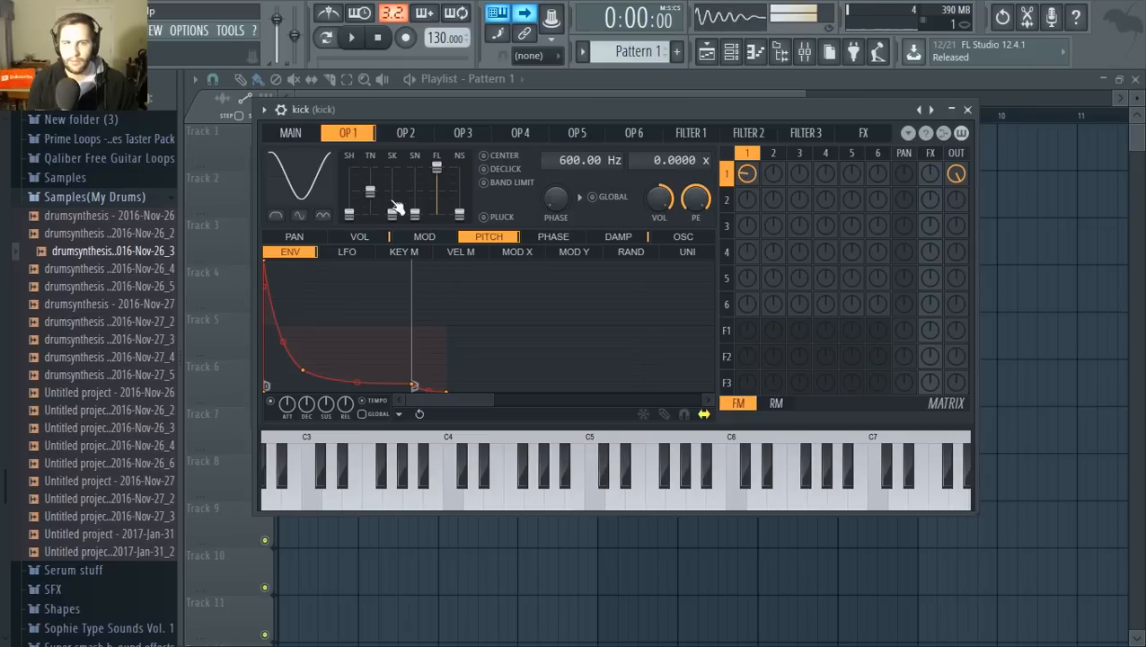
Step: Fine-tune operator 1's self-modulation amount in the FM matrix and audition the kick with a test note
drag(370, 191, 370, 191)
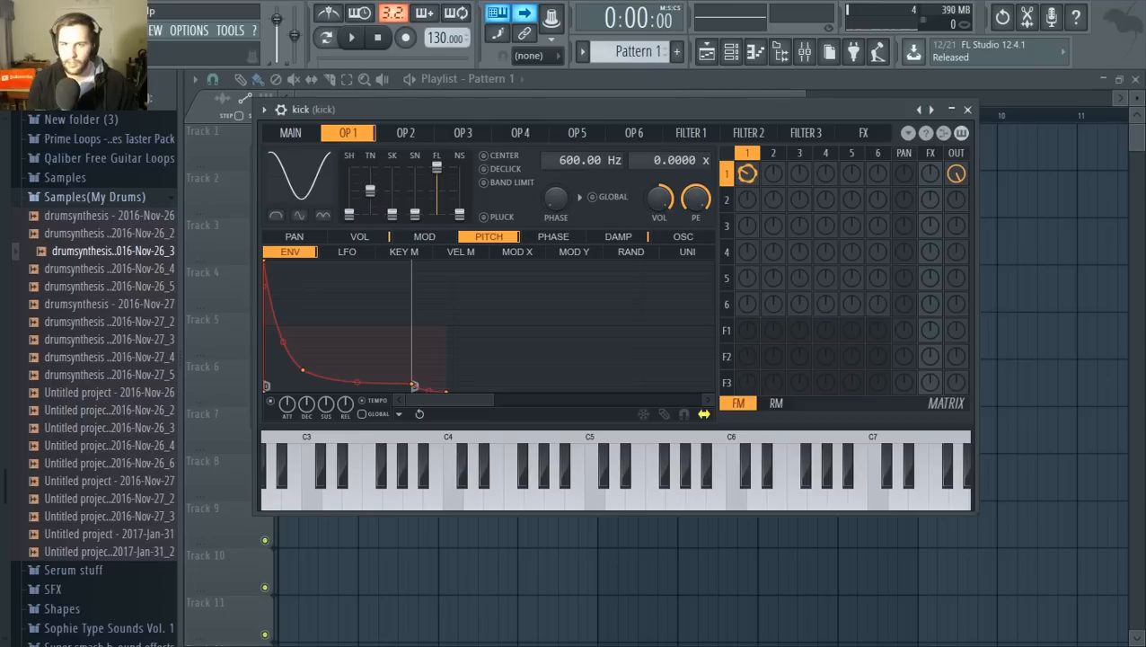
drag(747, 174, 747, 169)
key(q)
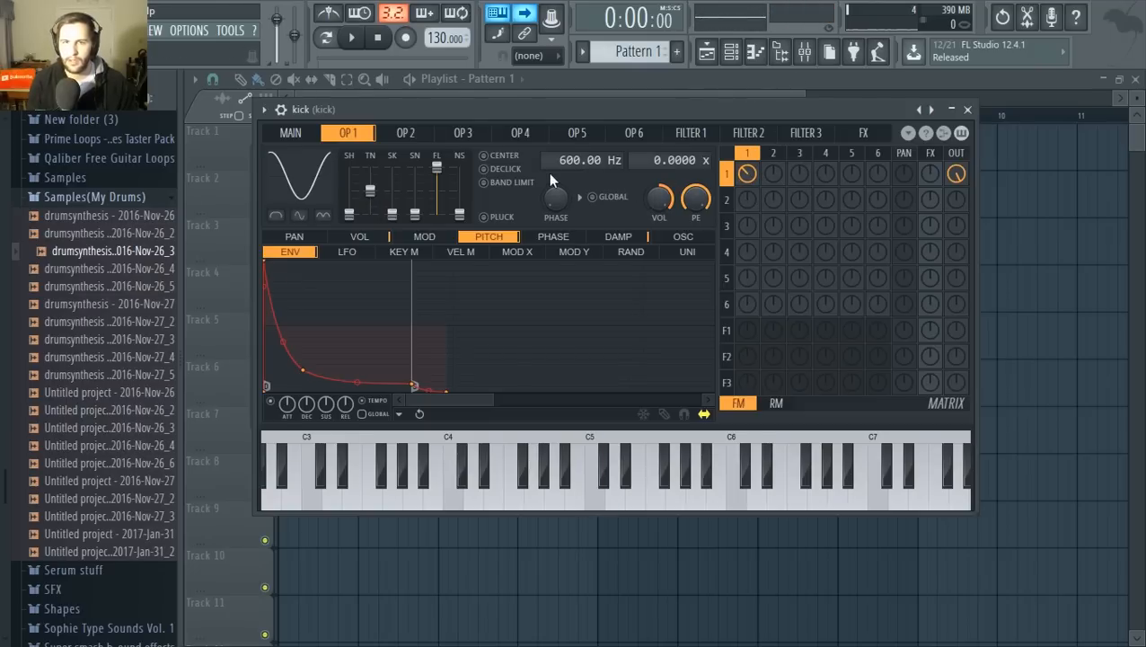
Step: Open Fruity WaveShaper on the kick mixer track and adjust its mix amount while auditioning the kick
click(805, 52)
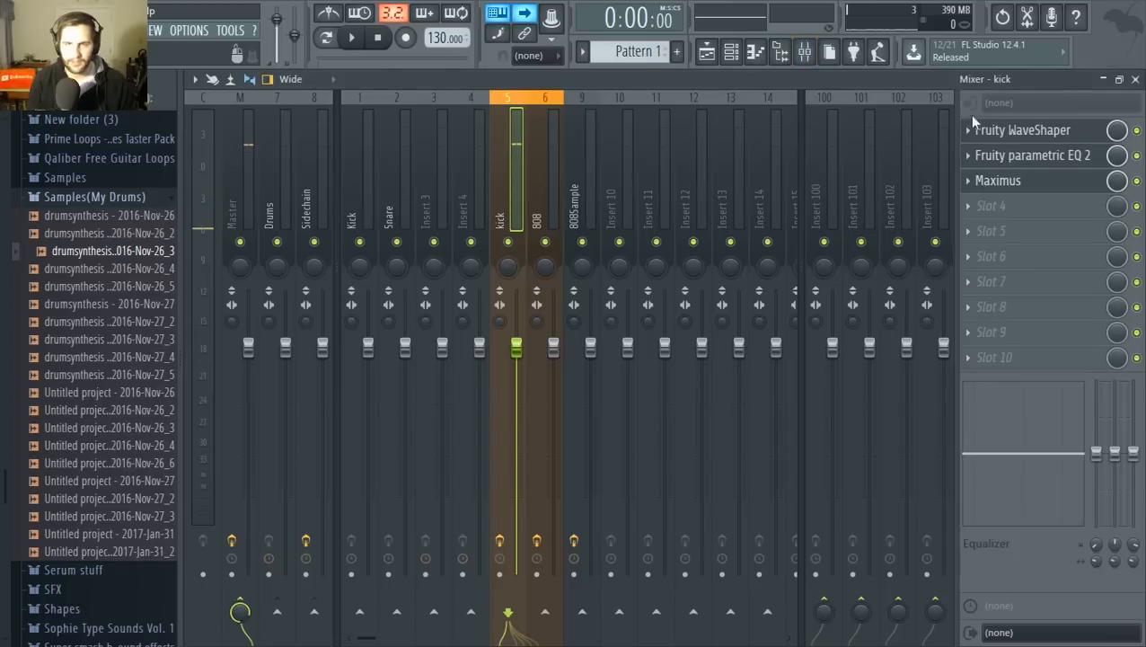
click(1058, 154)
click(1024, 130)
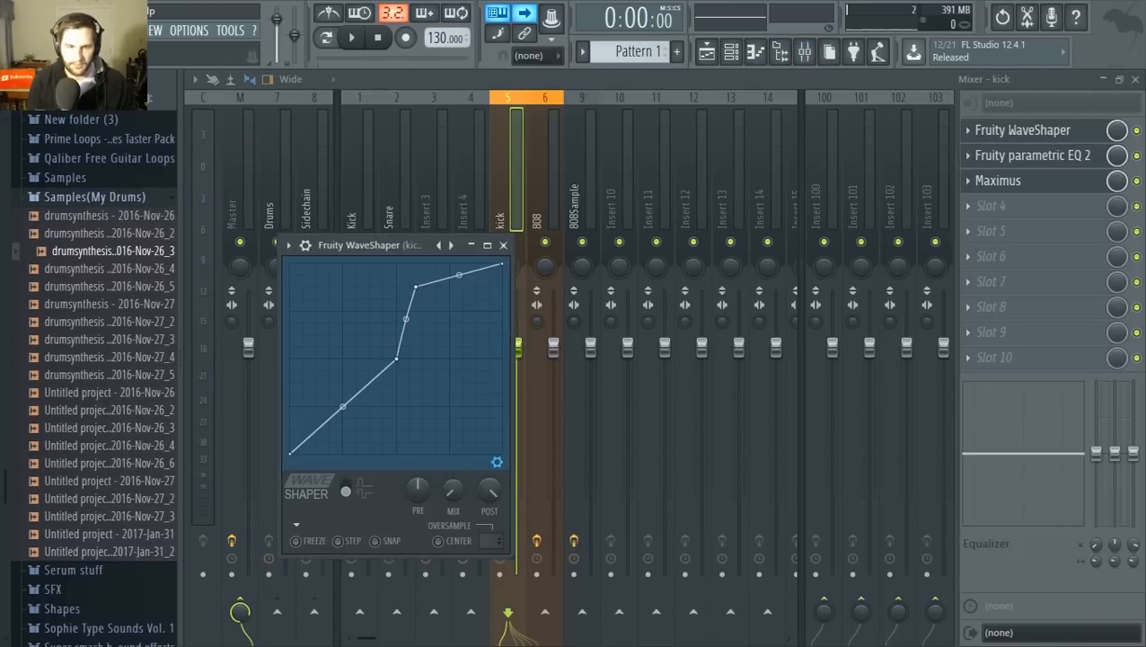
drag(458, 489, 458, 548)
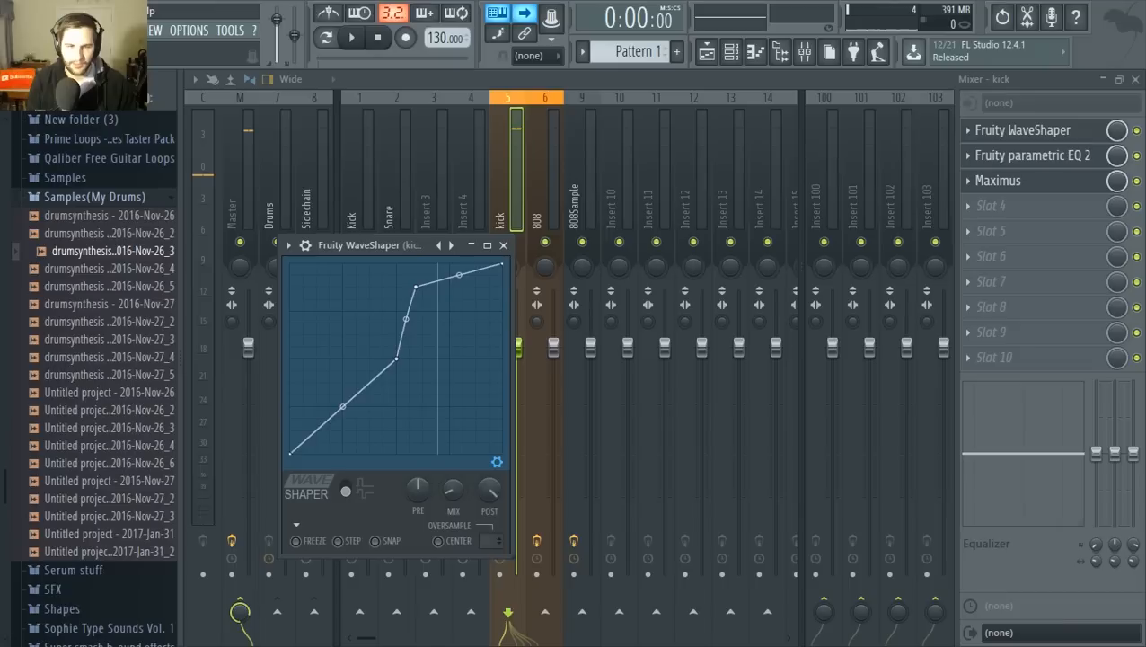
drag(454, 491, 453, 476)
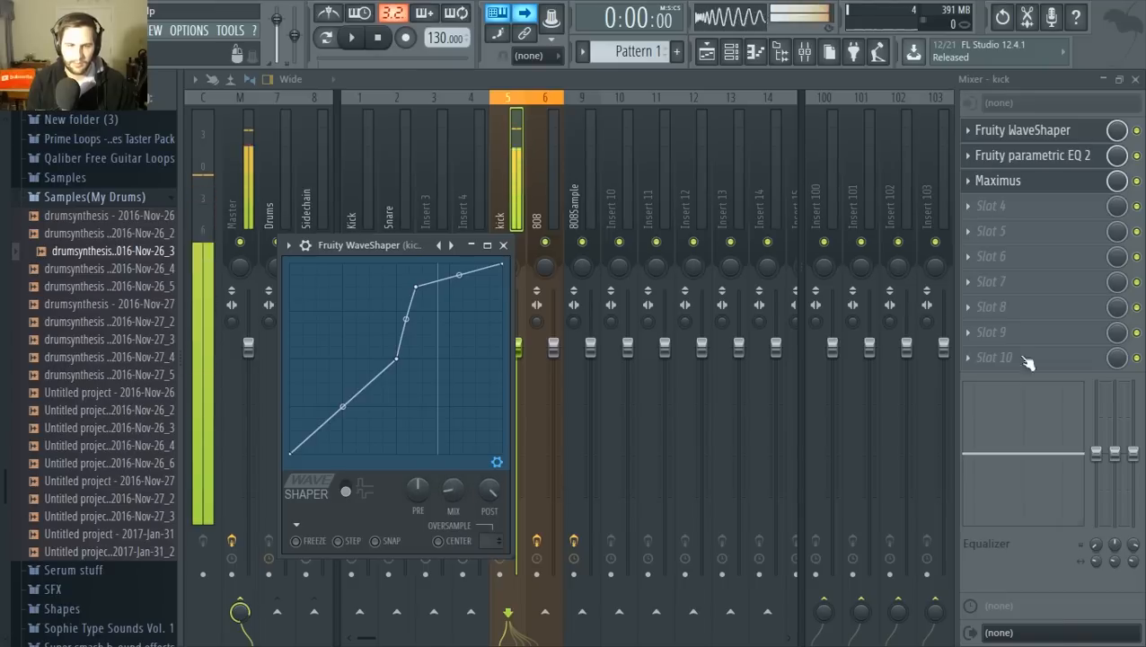
Step: Review the equalization curve in Fruity parametric EQ 2 on the kick mixer track and open Maximus
click(1041, 156)
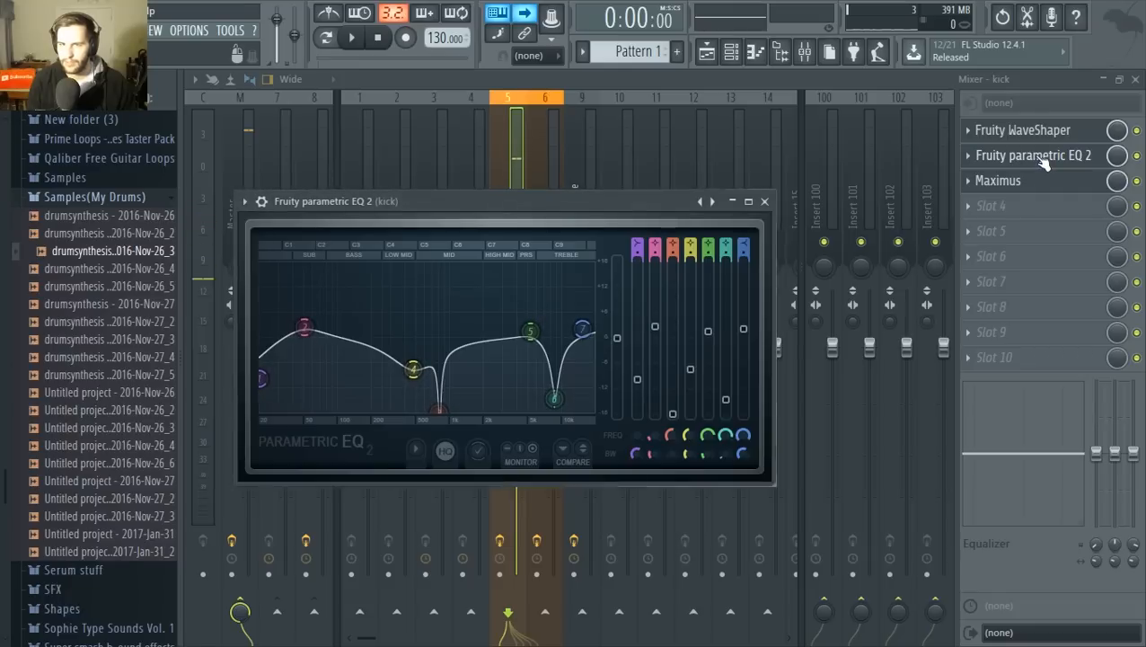
click(1041, 157)
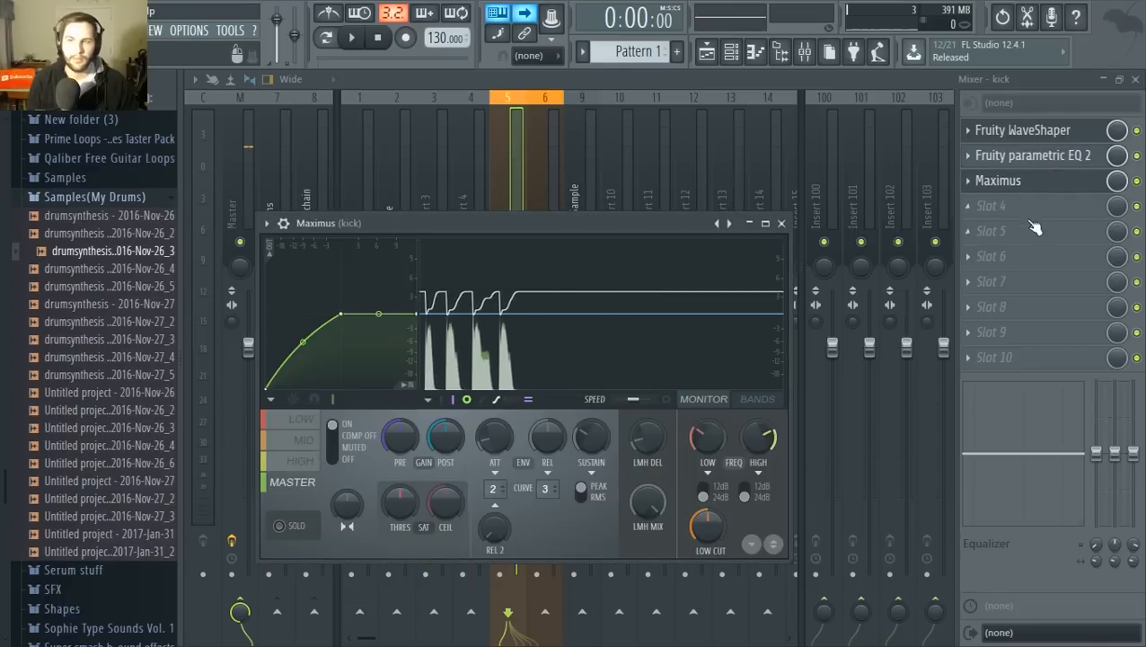
click(1024, 157)
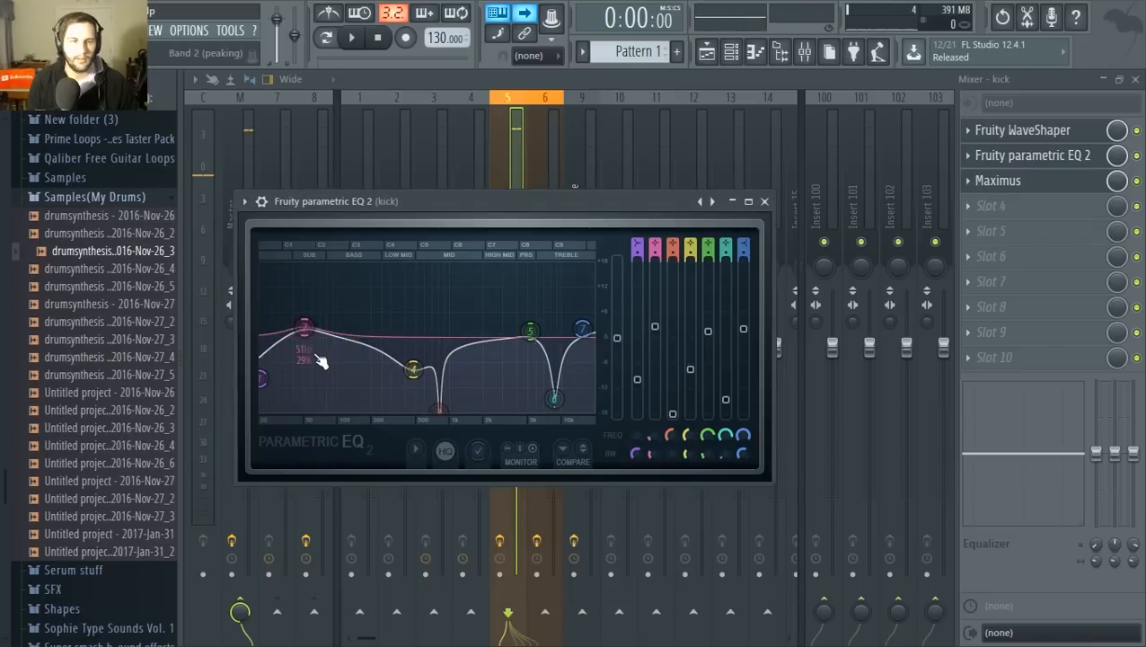
click(1019, 184)
click(1025, 185)
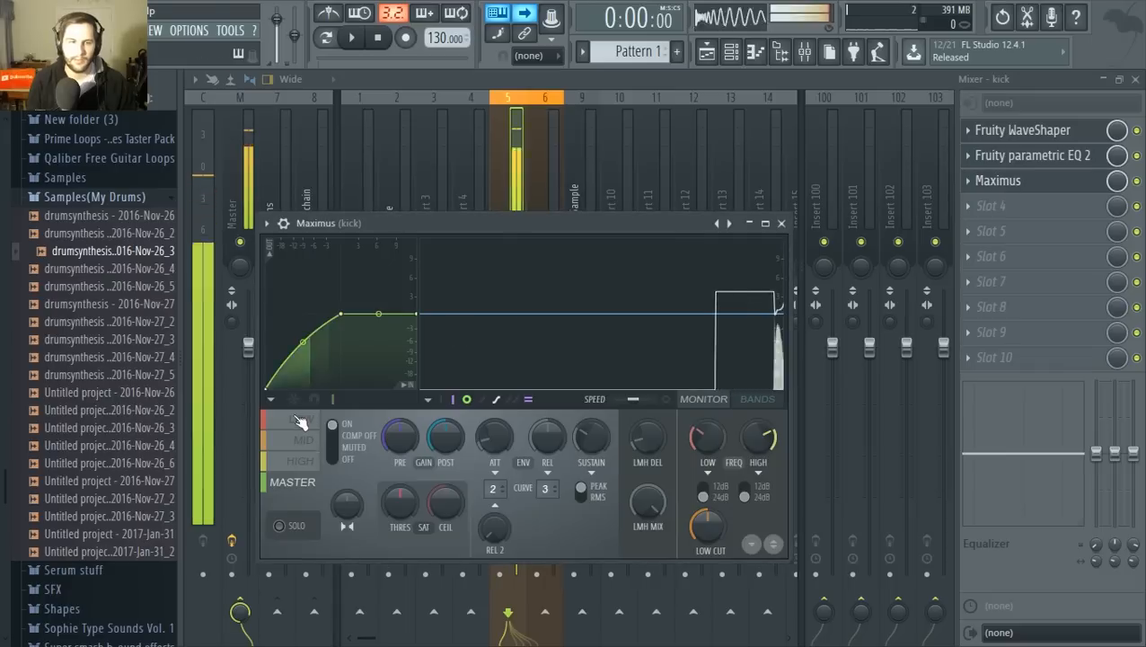
Step: Compare the compression curves of Maximus's Low, Mid, High and Master bands on the kick
click(301, 421)
click(302, 462)
click(295, 484)
click(303, 440)
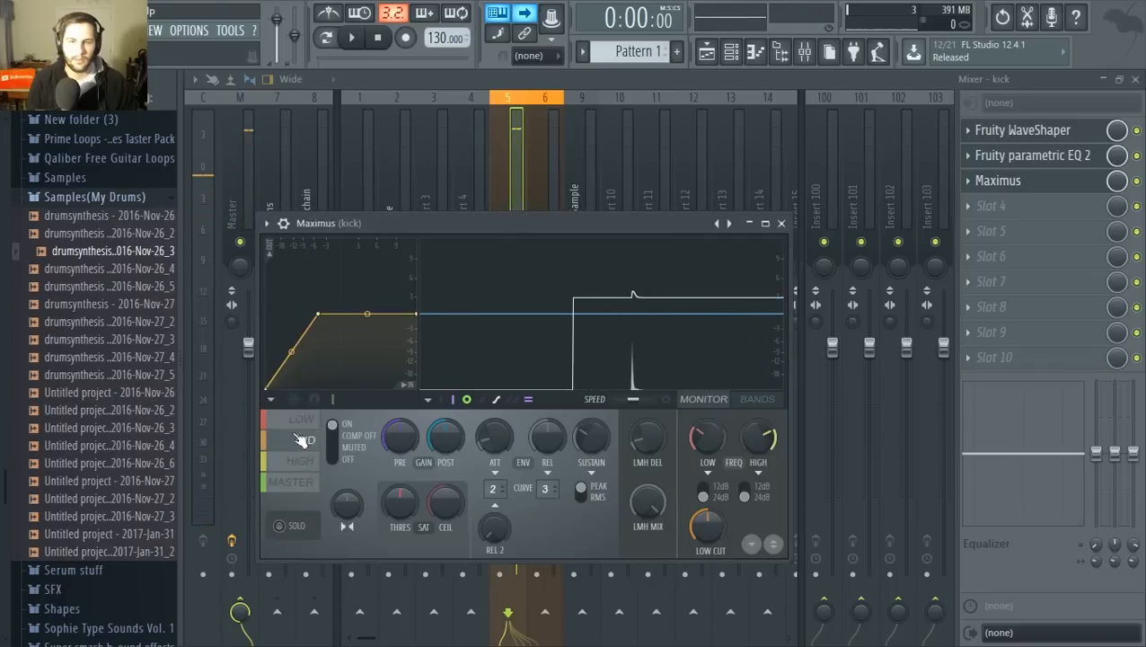
click(301, 422)
click(300, 442)
click(300, 462)
click(296, 483)
click(300, 423)
click(297, 443)
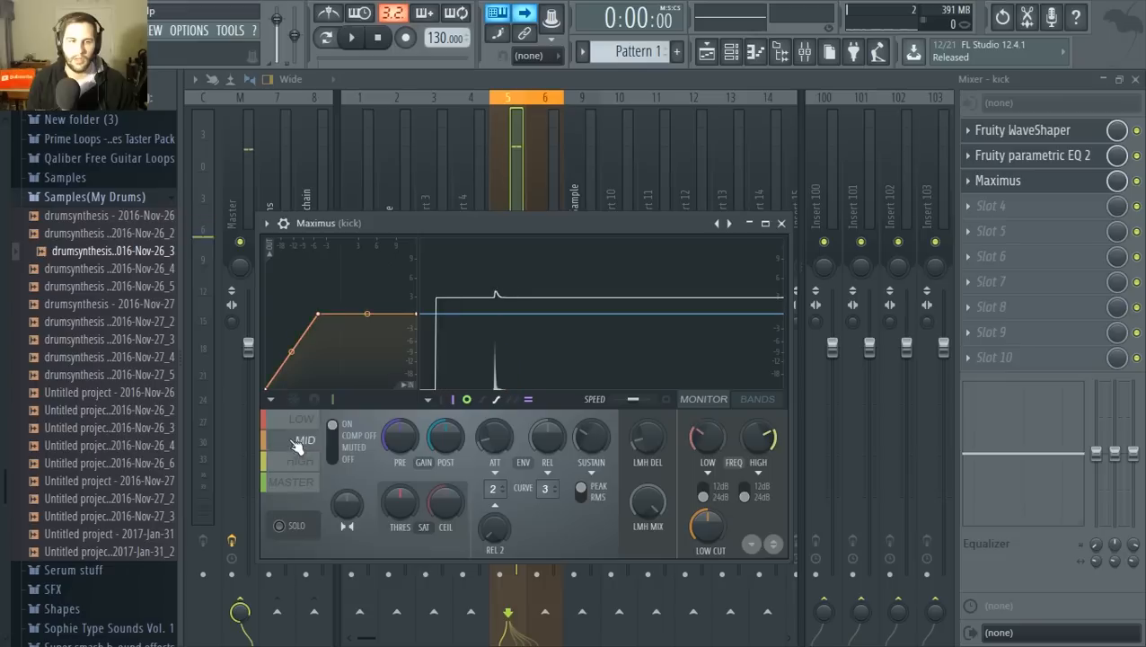
click(300, 462)
click(295, 484)
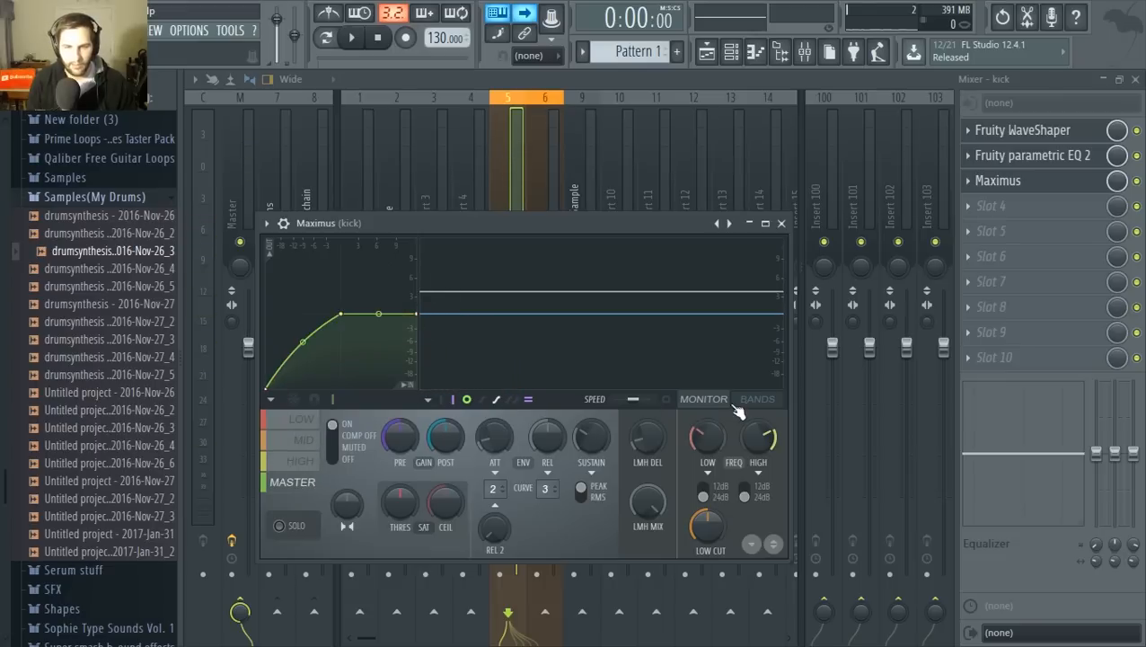
Step: Examine the frequency split in Maximus's bands view and close the plugin
click(751, 403)
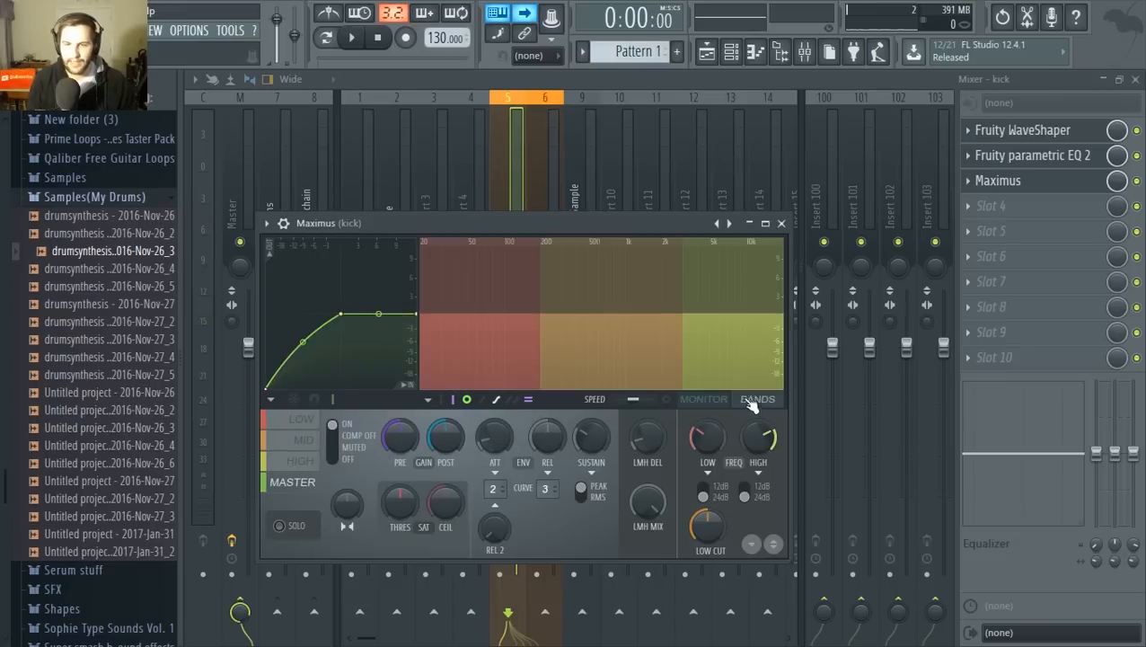
click(722, 403)
click(665, 399)
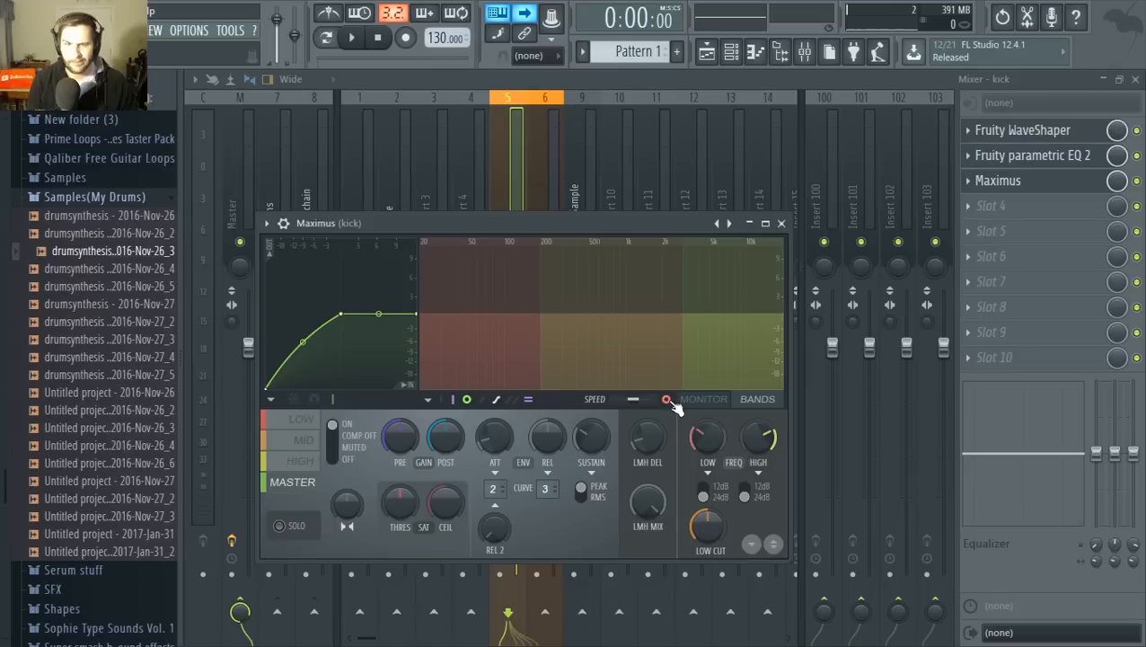
click(1033, 184)
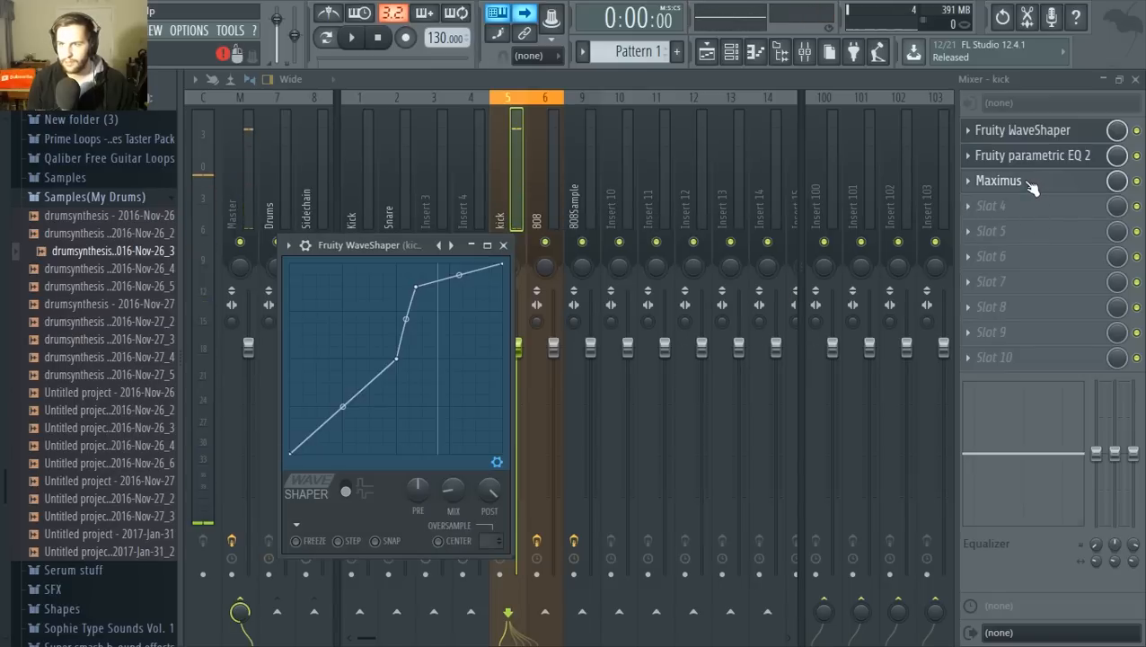
click(1033, 184)
click(1033, 184)
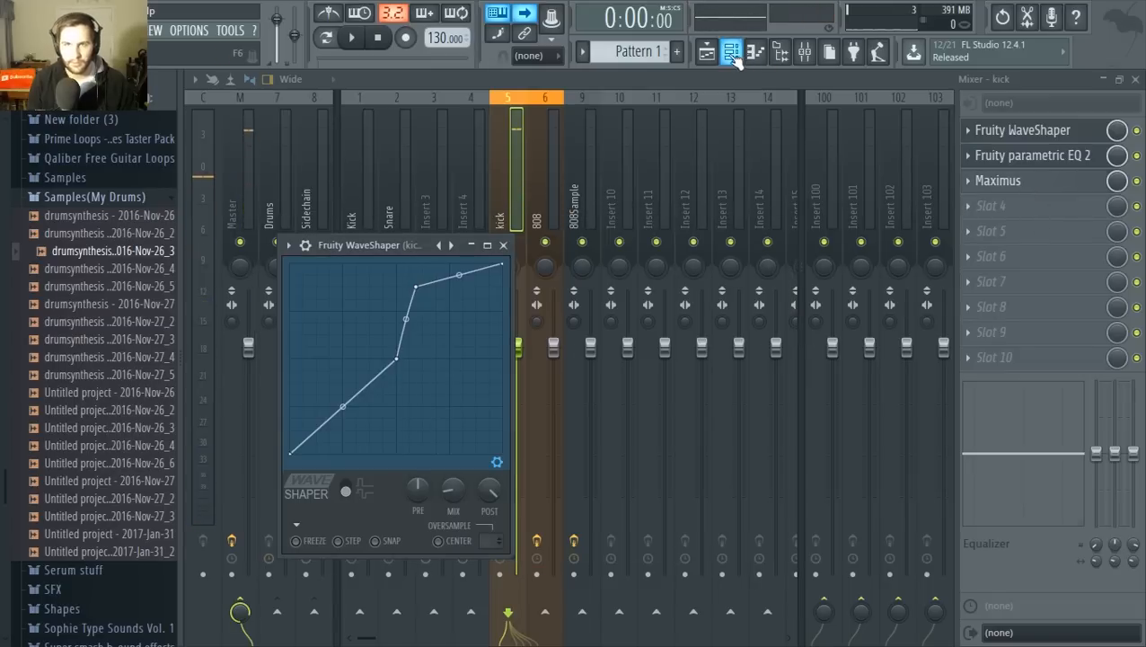
Step: Return to the channel rack and reopen the kick channel's Sytrus synth
click(754, 52)
click(385, 303)
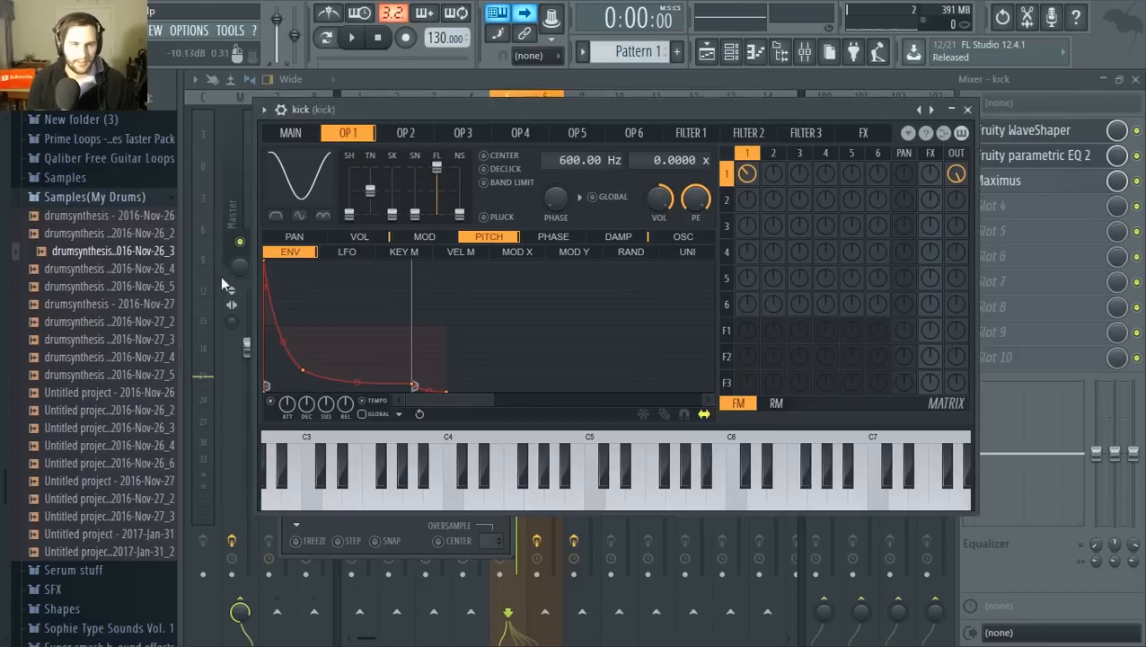
click(710, 77)
click(735, 57)
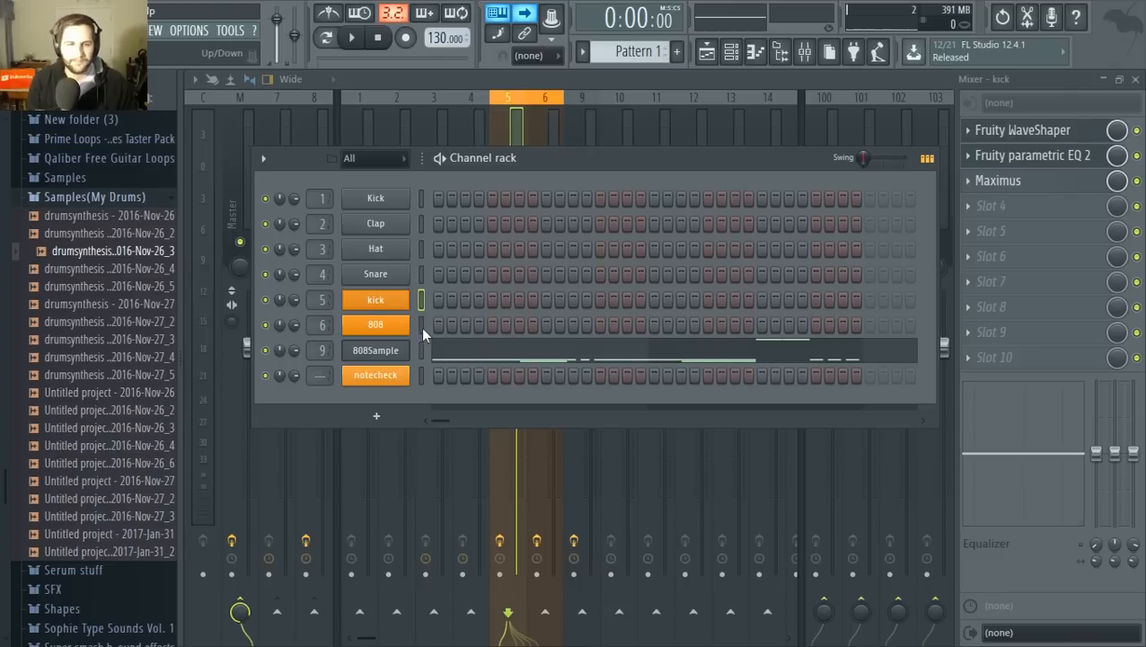
click(398, 306)
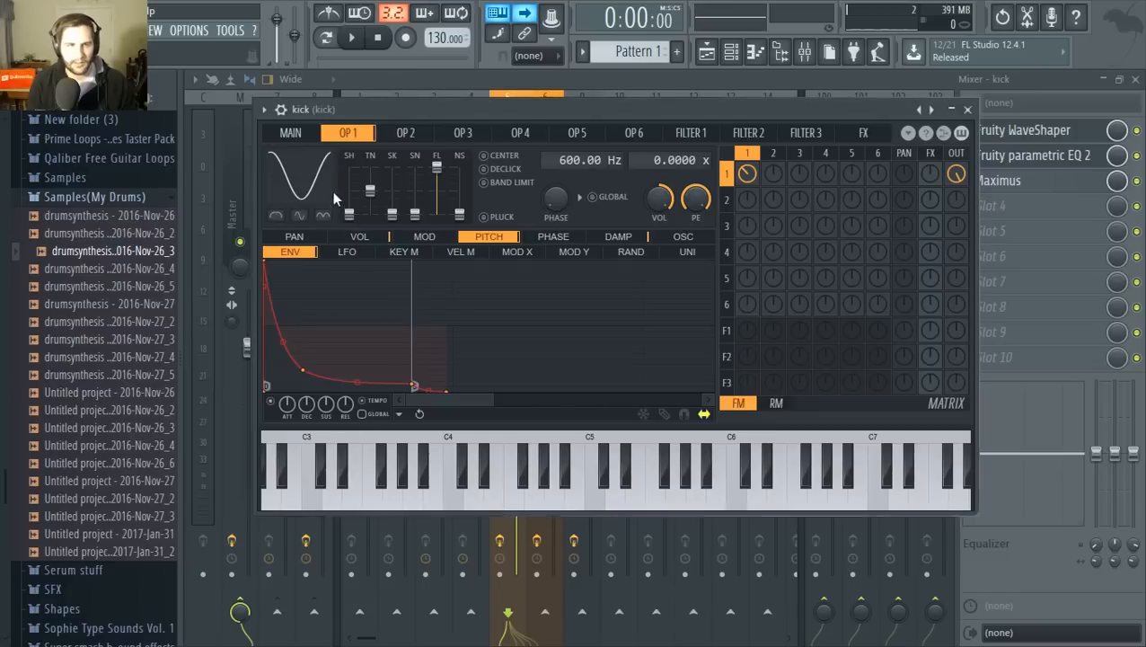
Step: Try modulating operator 1 with operator 2 in the FM matrix, playing test notes to hear the effect
click(395, 136)
click(368, 133)
drag(776, 177, 775, 193)
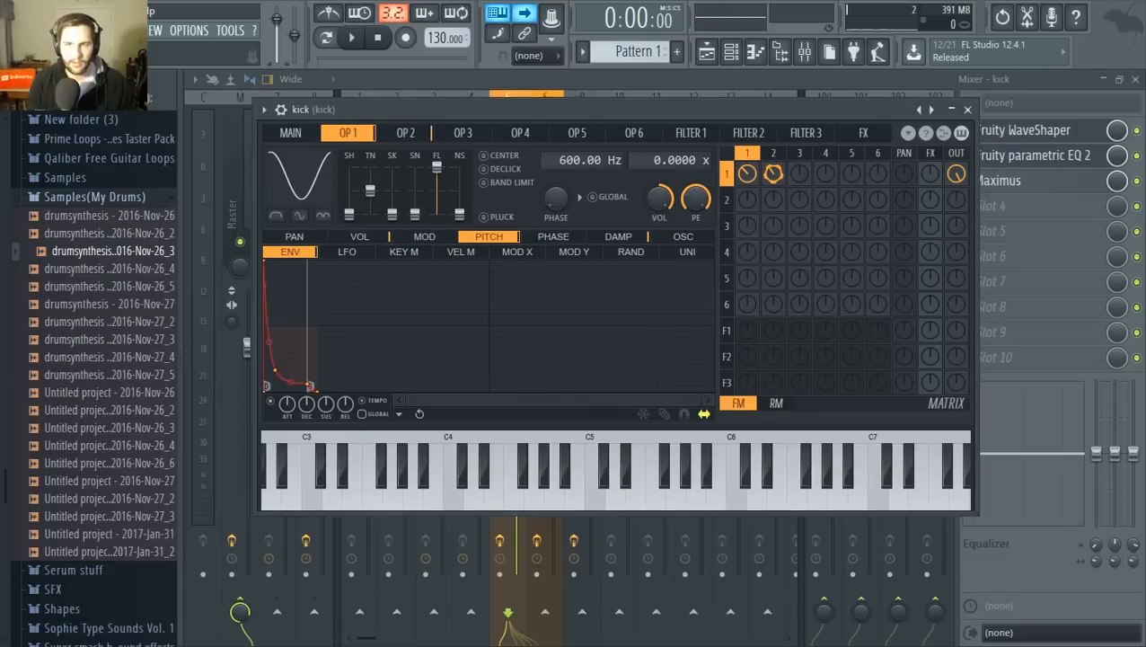
key(q)
key(q)
key(q)
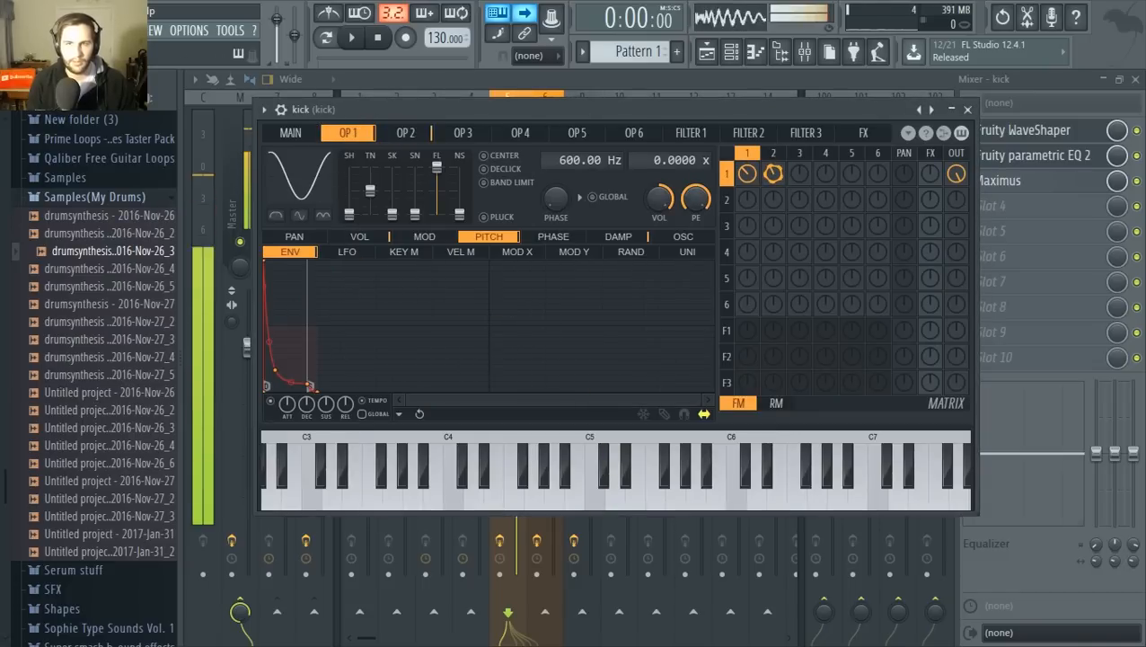
key(q)
key(q)
drag(773, 174, 773, 189)
Step: Lower operator 2's frequency ratio to 0.5 and then 0 while auditioning the kick, and zero its modulation of operator 1
click(405, 133)
key(q)
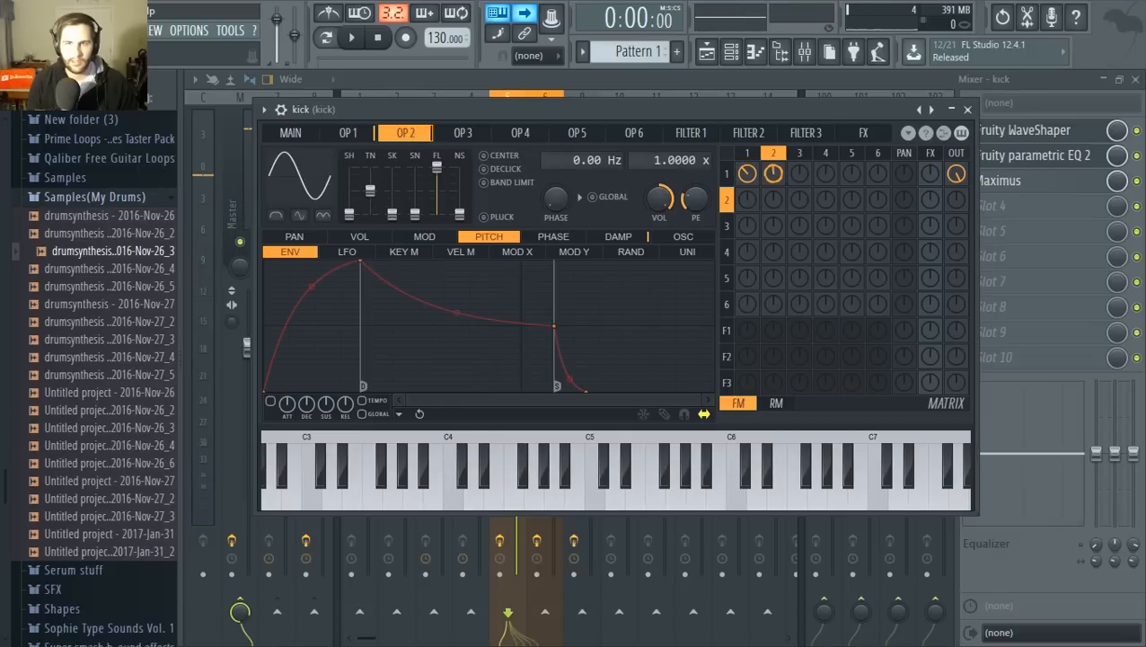
key(q)
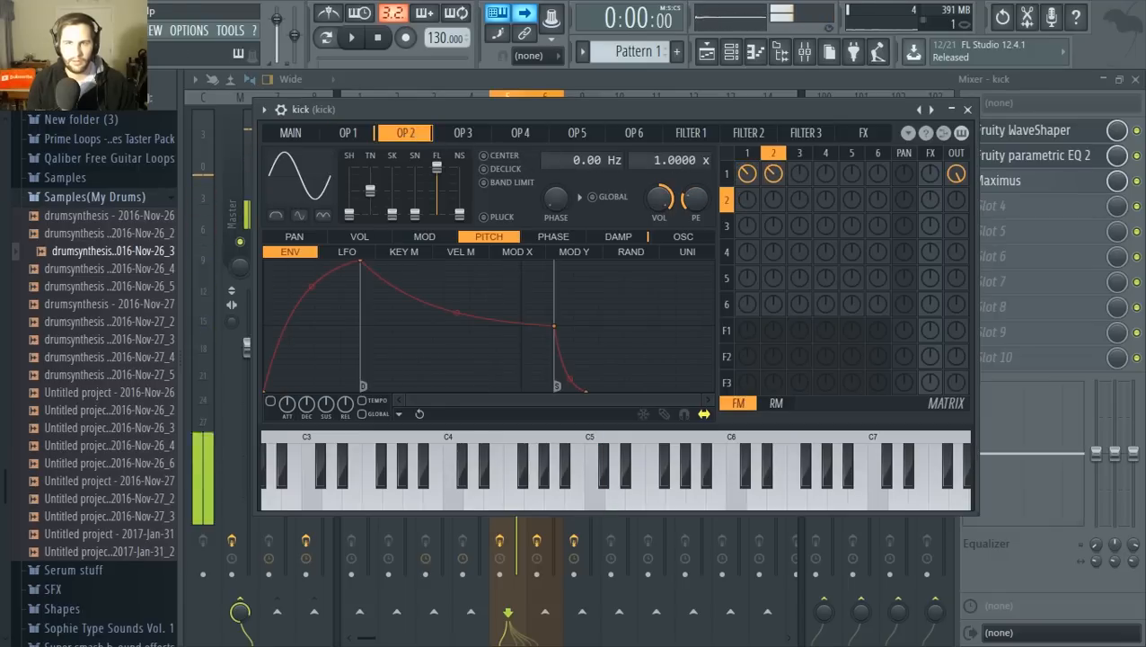
drag(681, 160, 681, 165)
key(q)
key(q)
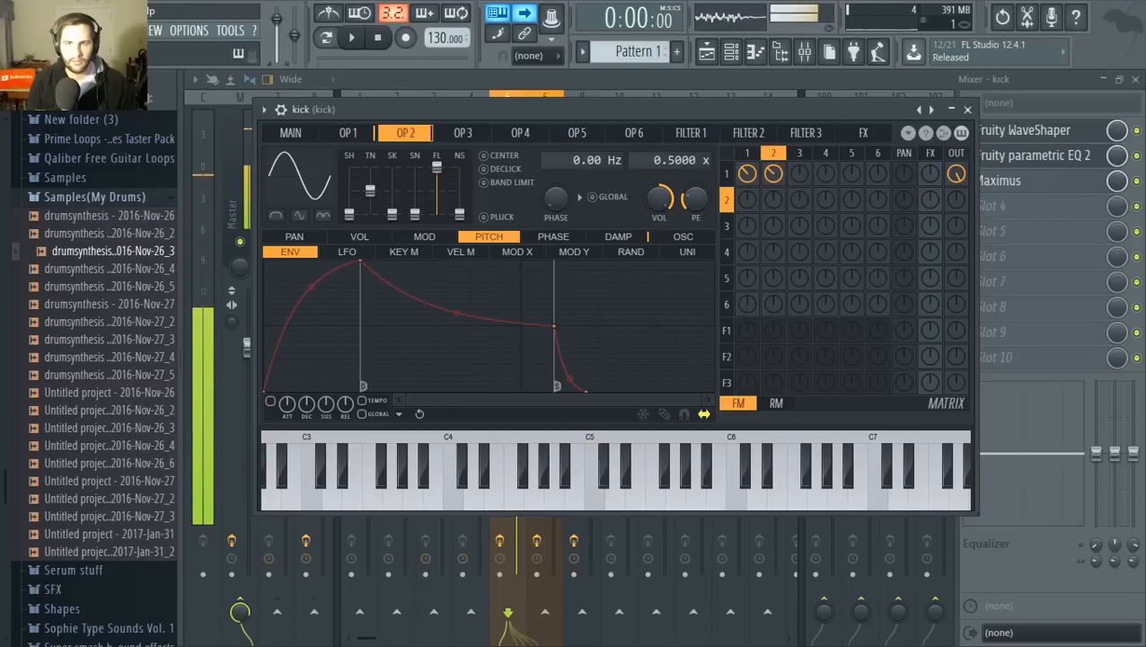
key(q)
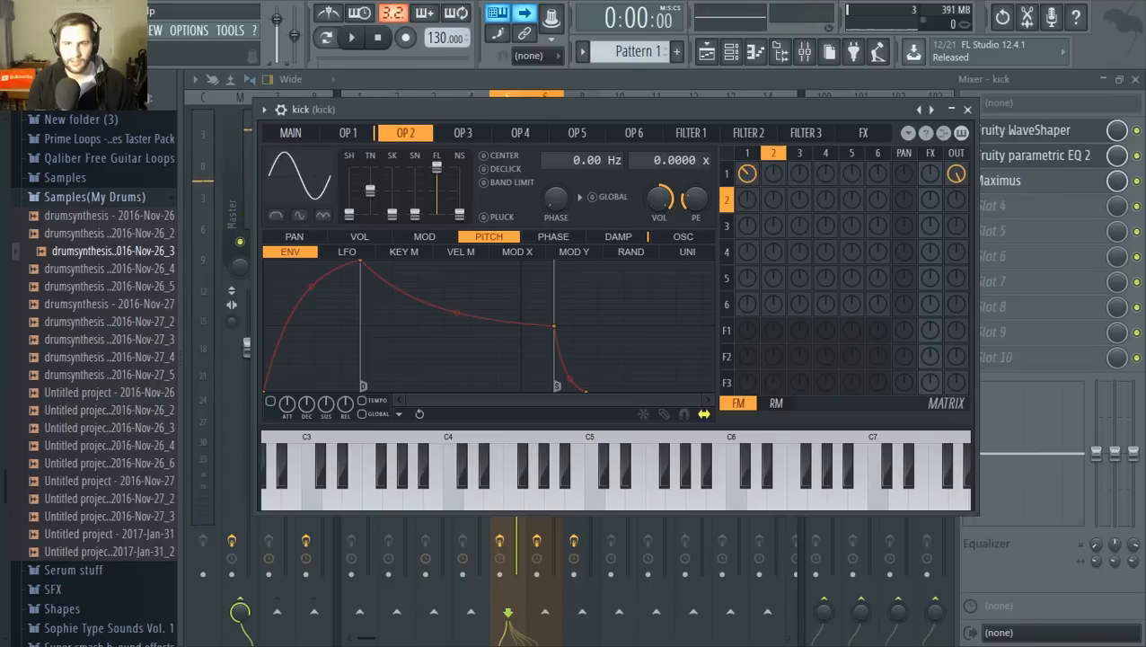
Step: Review operator 1's pitch and volume envelopes and the kick's main Sytrus settings, and close the synth window
click(346, 135)
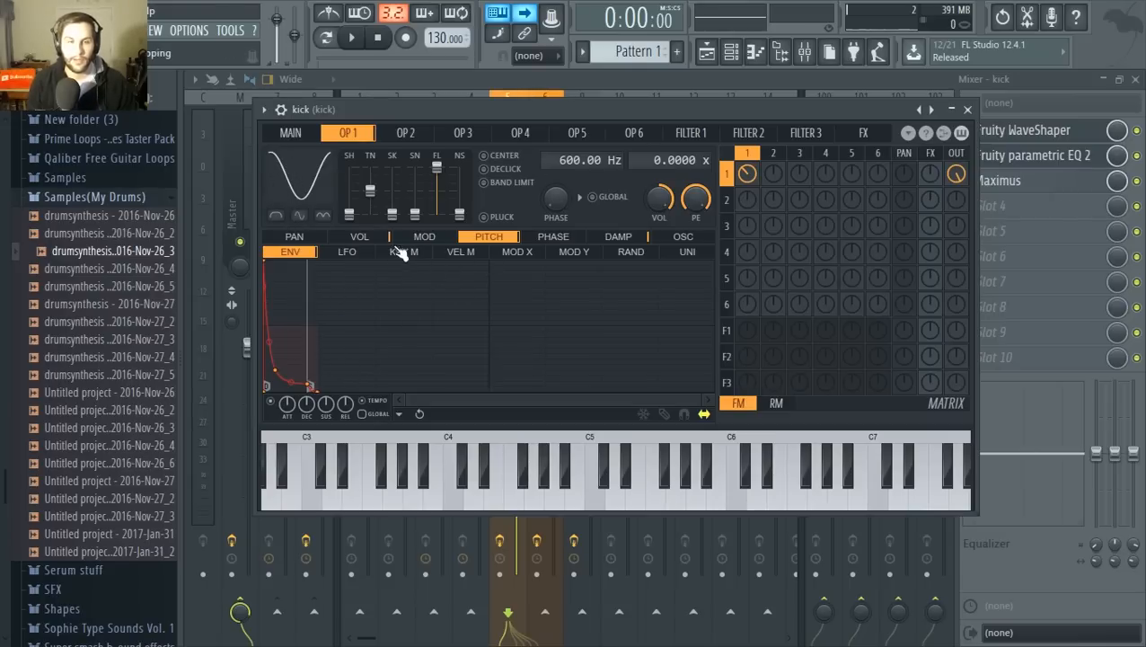
click(359, 237)
click(503, 238)
click(357, 241)
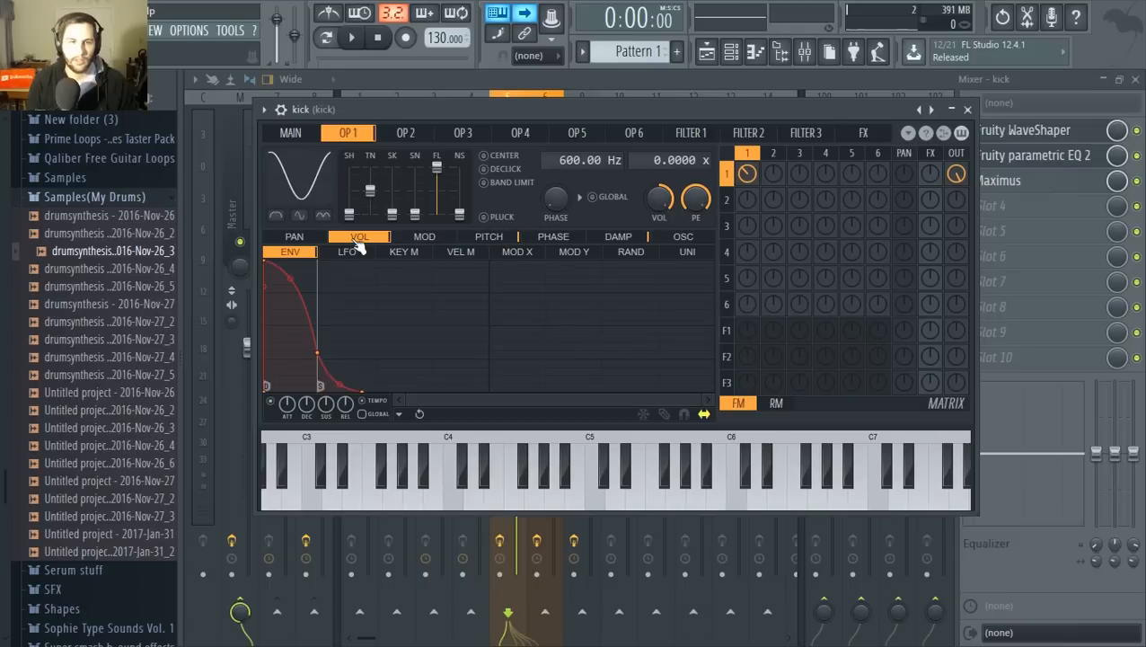
click(297, 144)
click(357, 140)
click(297, 144)
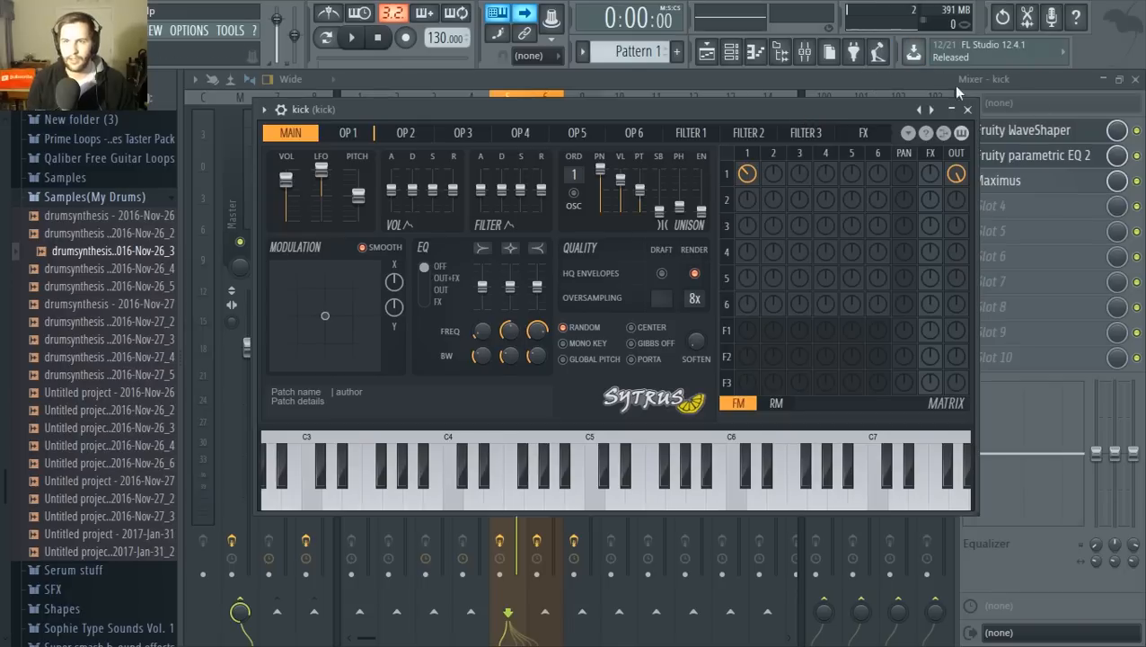
click(868, 75)
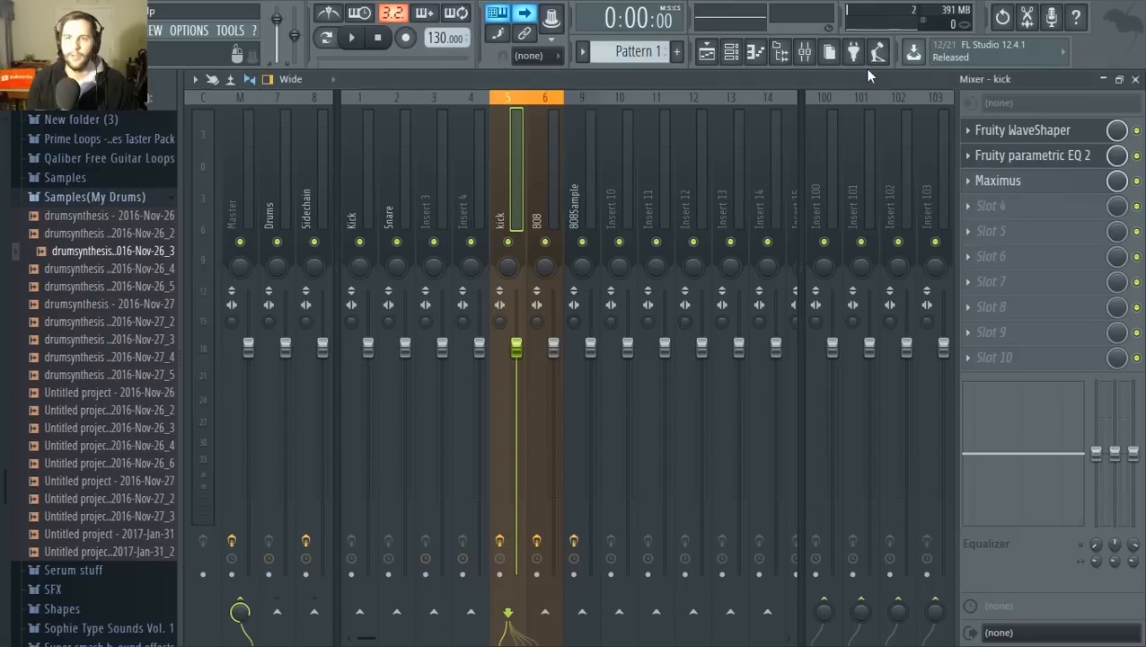
Step: Select the 808 mixer track, open the 808 channel's Sytrus on operator 1, and audition it with a test note
click(539, 209)
click(755, 51)
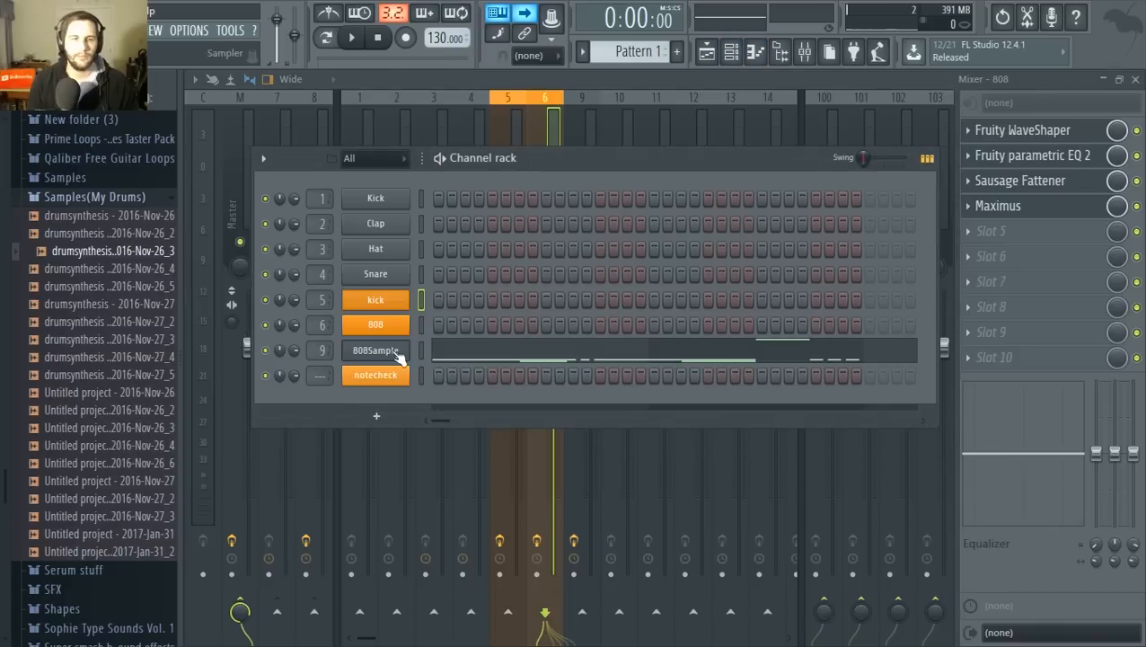
click(423, 329)
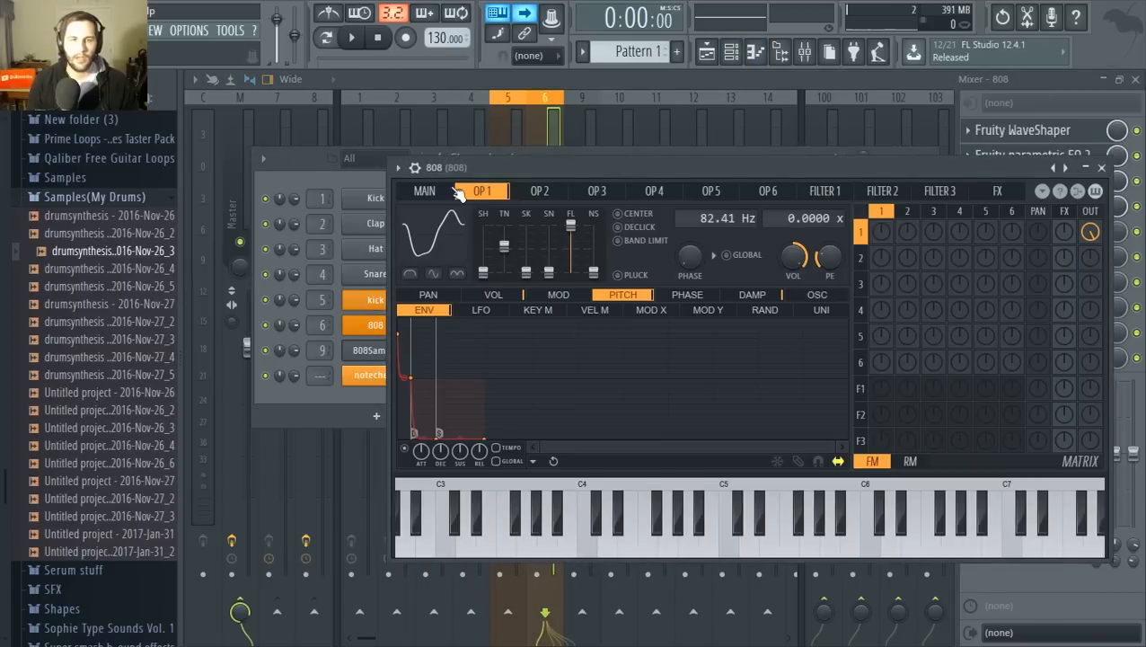
click(424, 190)
drag(492, 170, 442, 149)
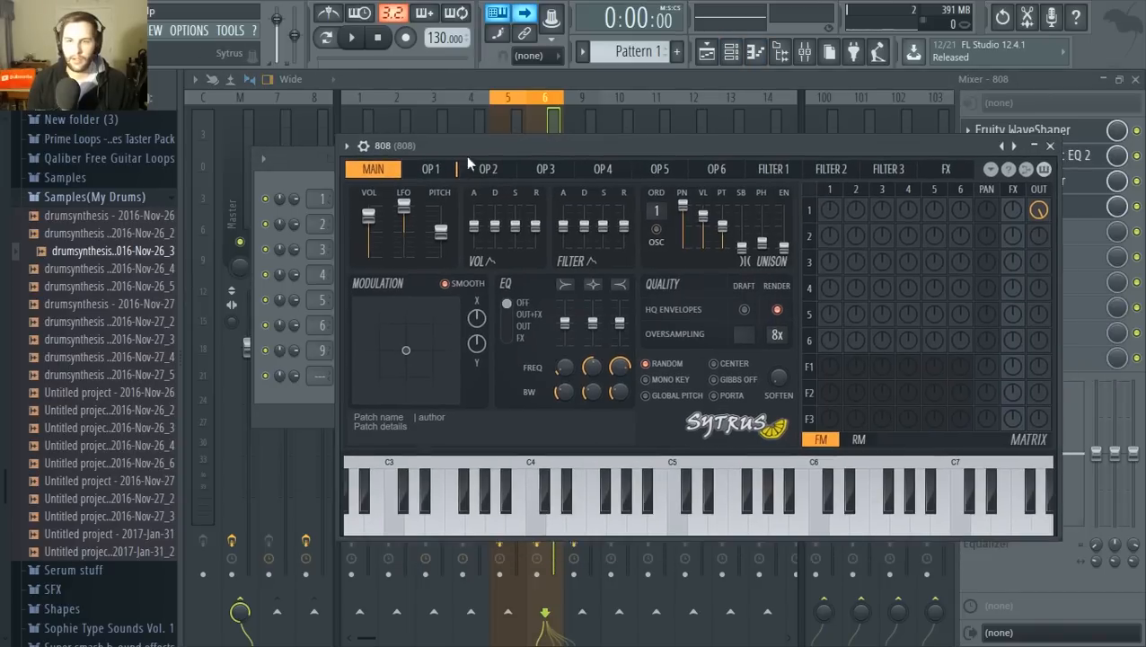
click(440, 172)
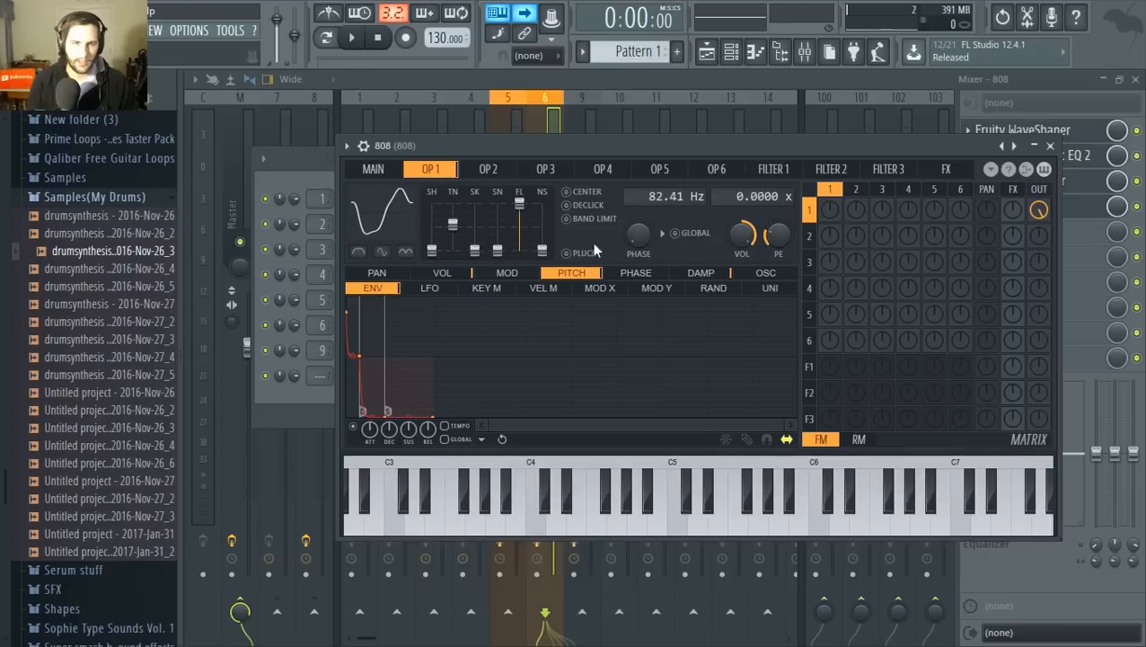
key(q)
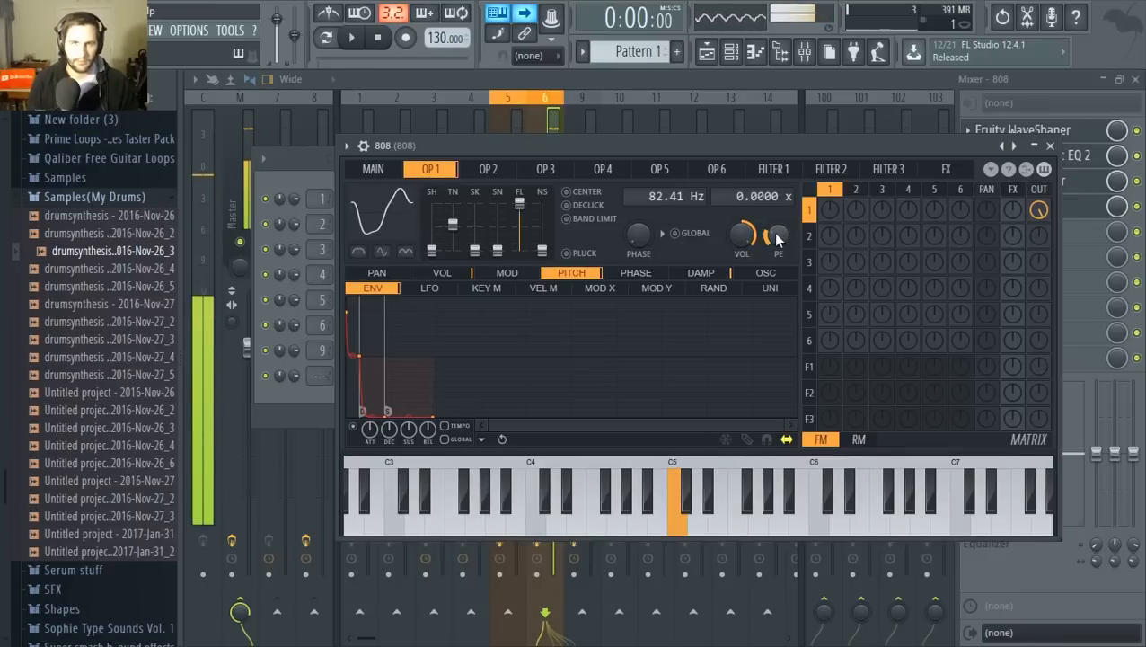
Step: Audition the 808 with a test note and reopen its Sytrus window from the channel rack
key(q)
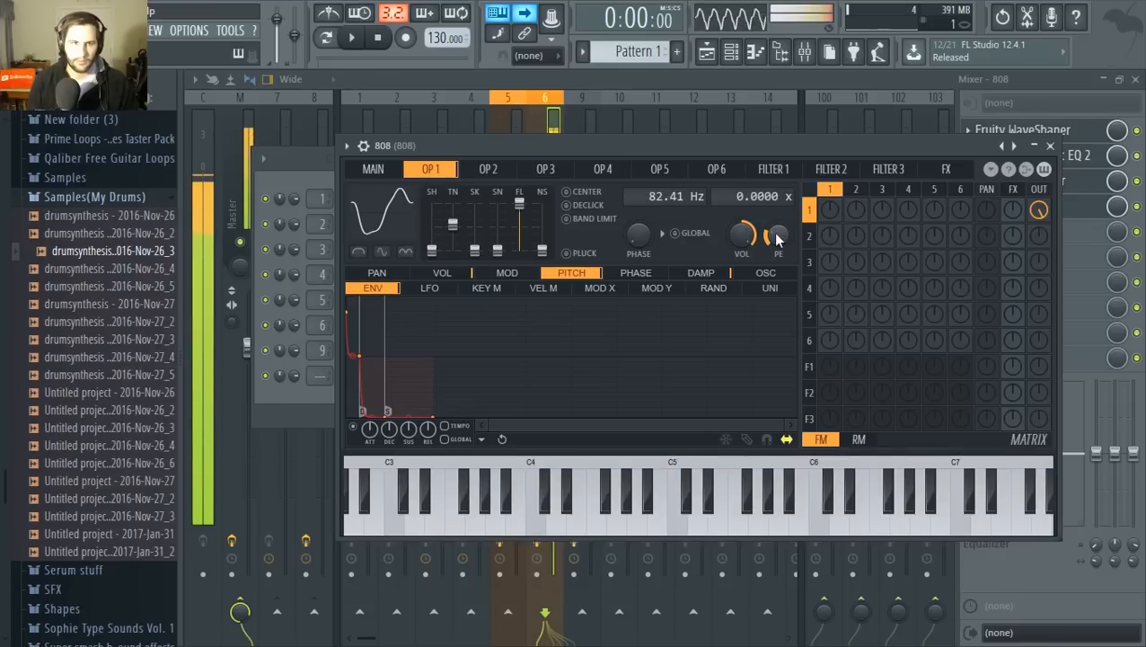
click(308, 396)
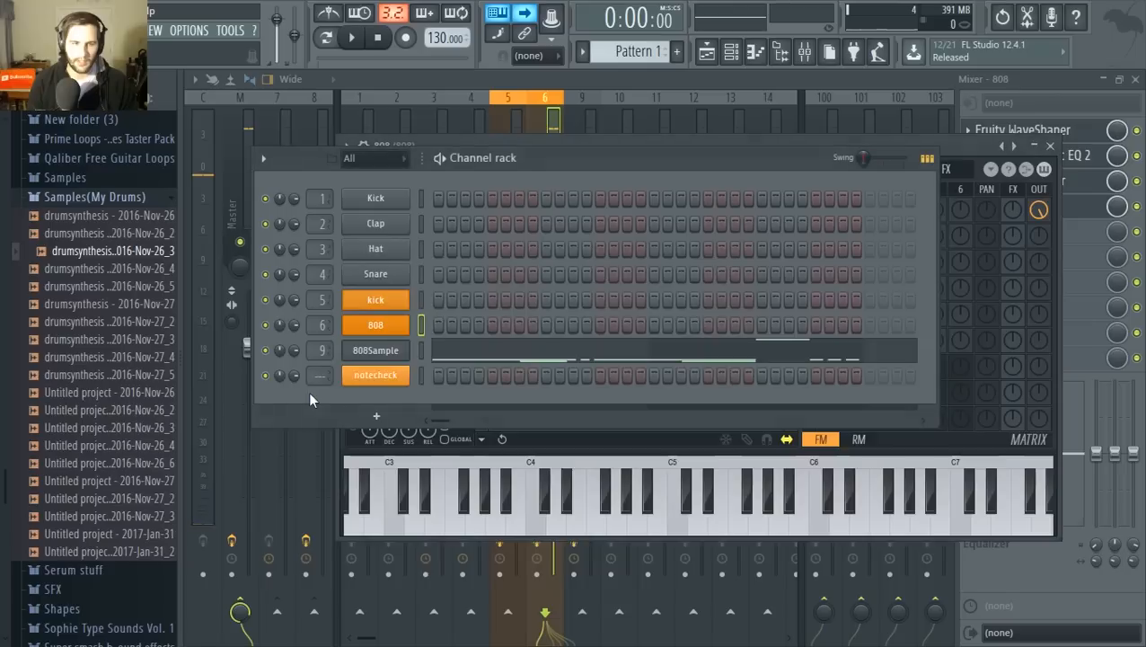
click(386, 325)
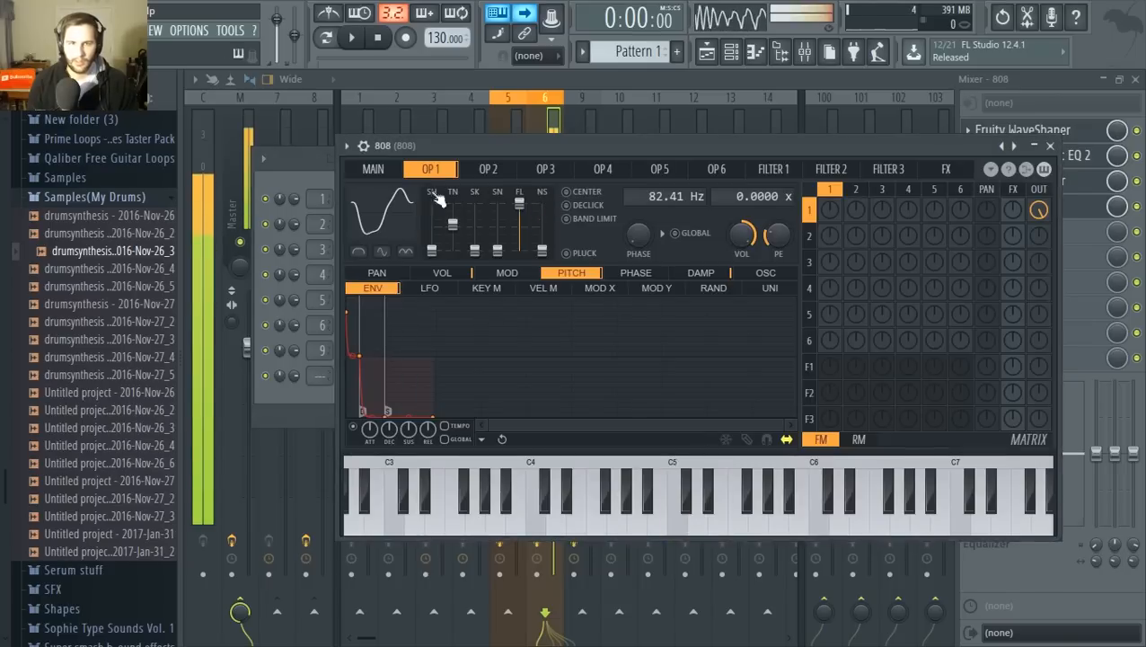
Step: Reshape operator 1's lowest oscillator harmonics into a short descending slope, and audition the 808 with repeated low notes
click(750, 277)
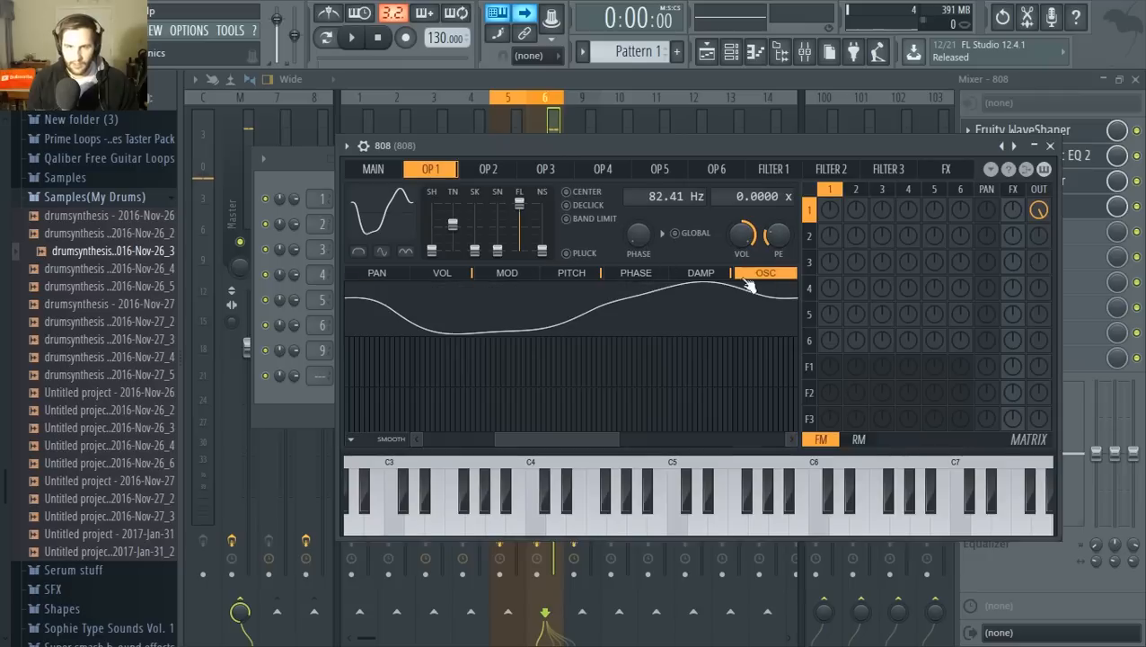
drag(512, 438, 244, 436)
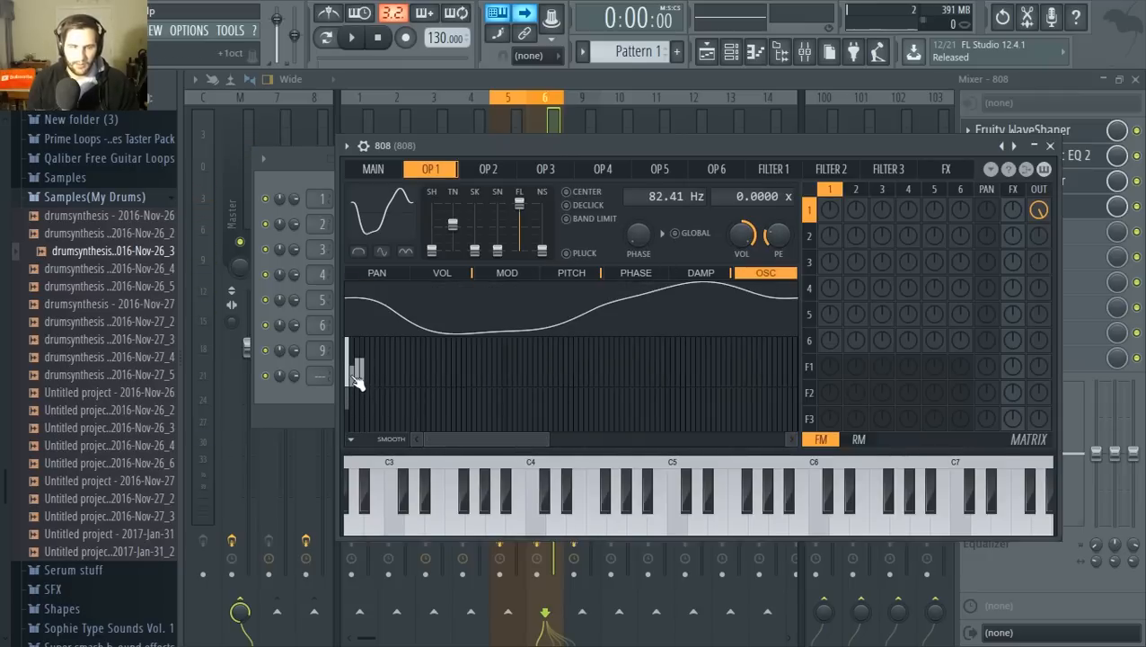
mouse_move(357, 382)
mouse_down()
mouse_move(359, 349)
mouse_move(363, 384)
mouse_up()
key(z)
key(z)
key(z)
key(z)
key(z)
key(z)
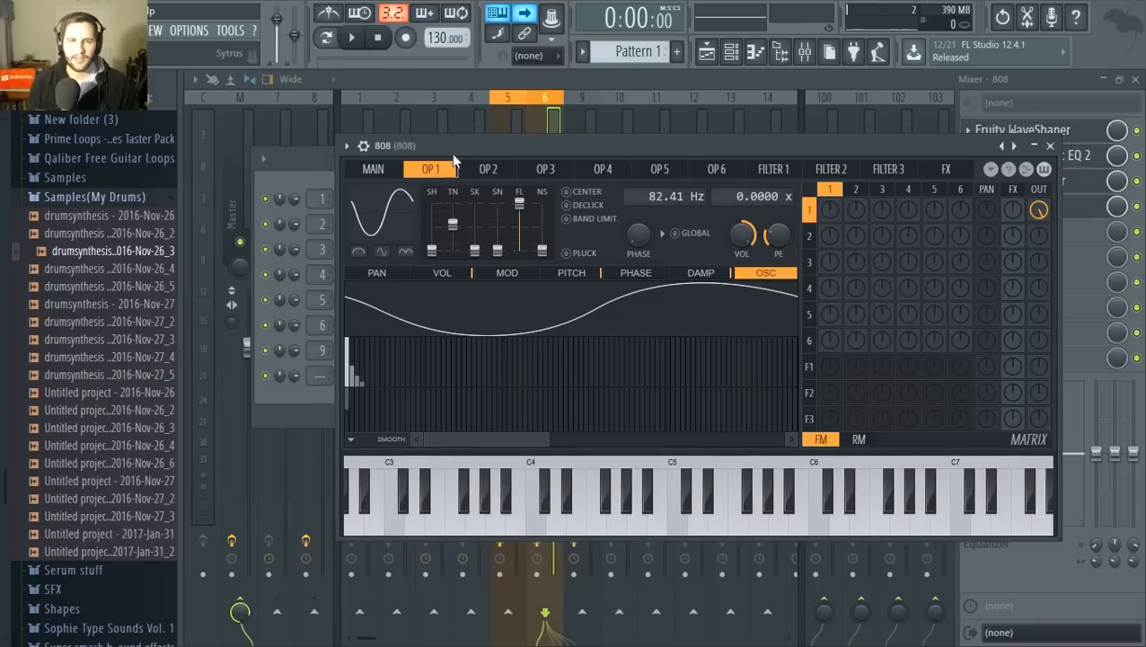
Step: Shift the 808 synth window slightly and examine the note-to-frequency table from octave 0 through octave 4 in the web page
drag(453, 155, 426, 138)
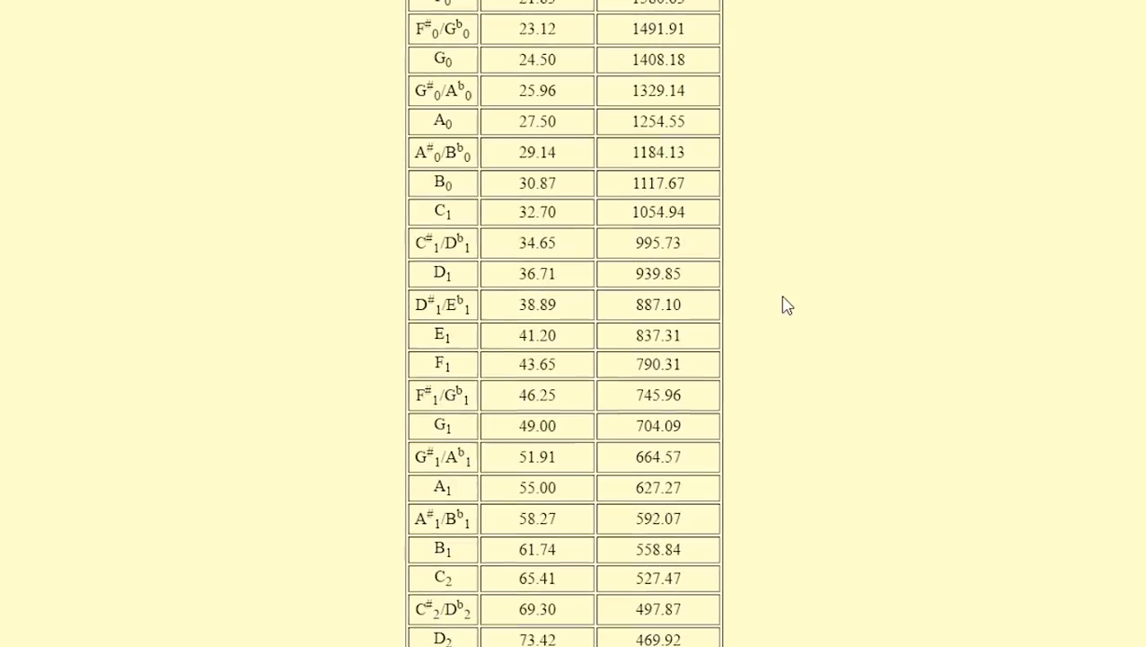
scroll(786, 305, down, 5)
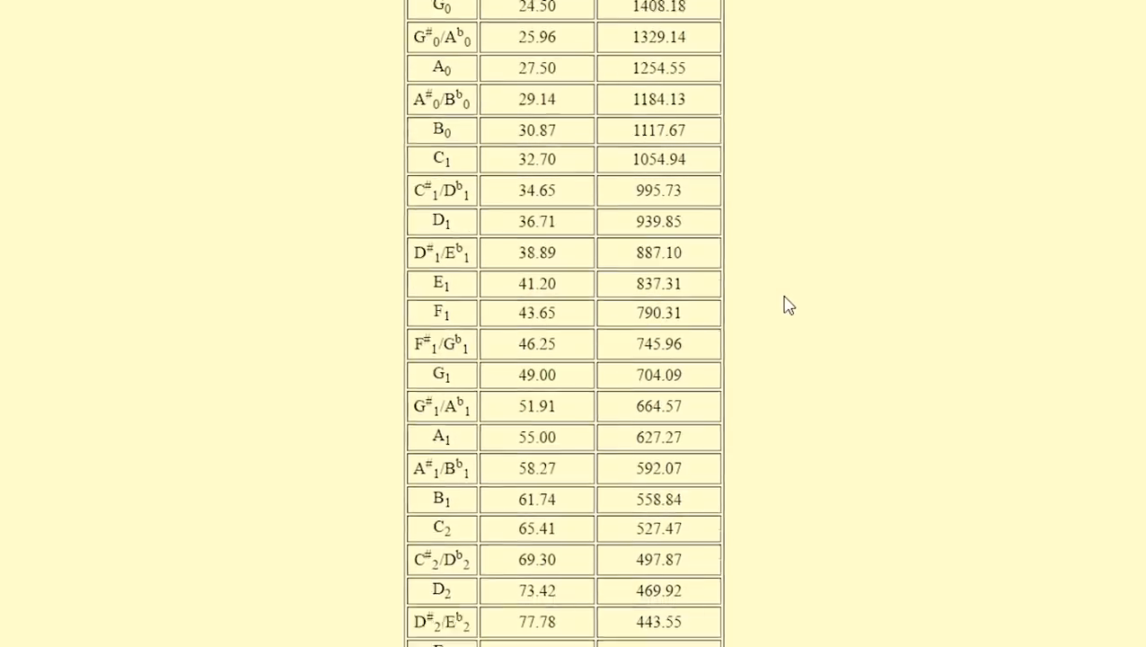
scroll(786, 308, down, 8)
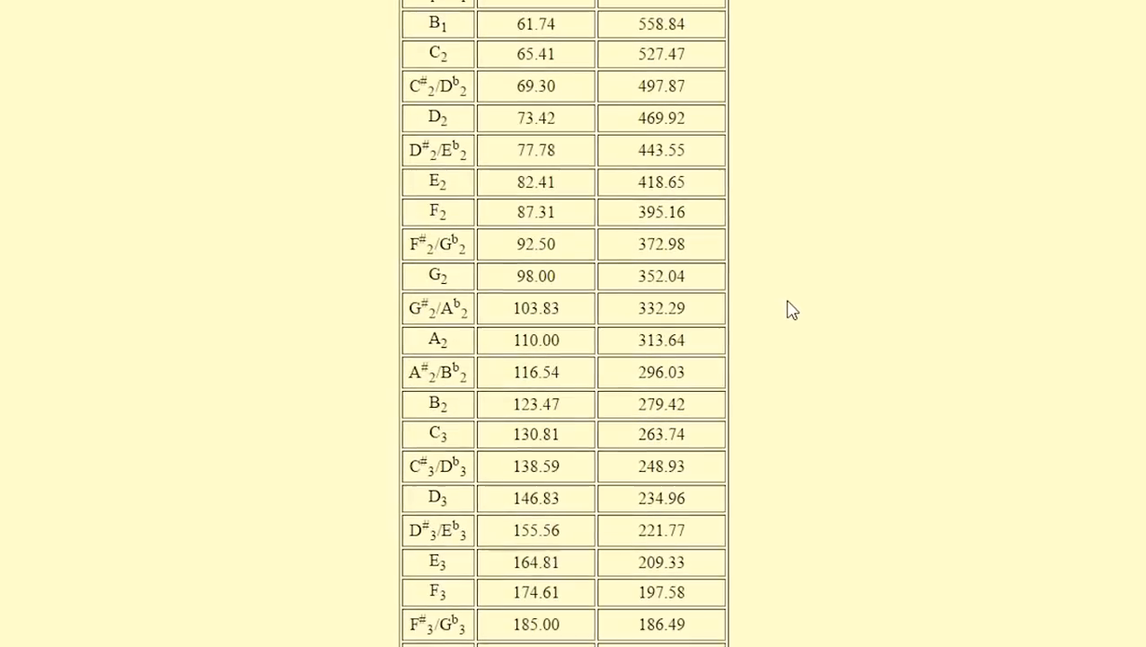
scroll(786, 312, down, 12)
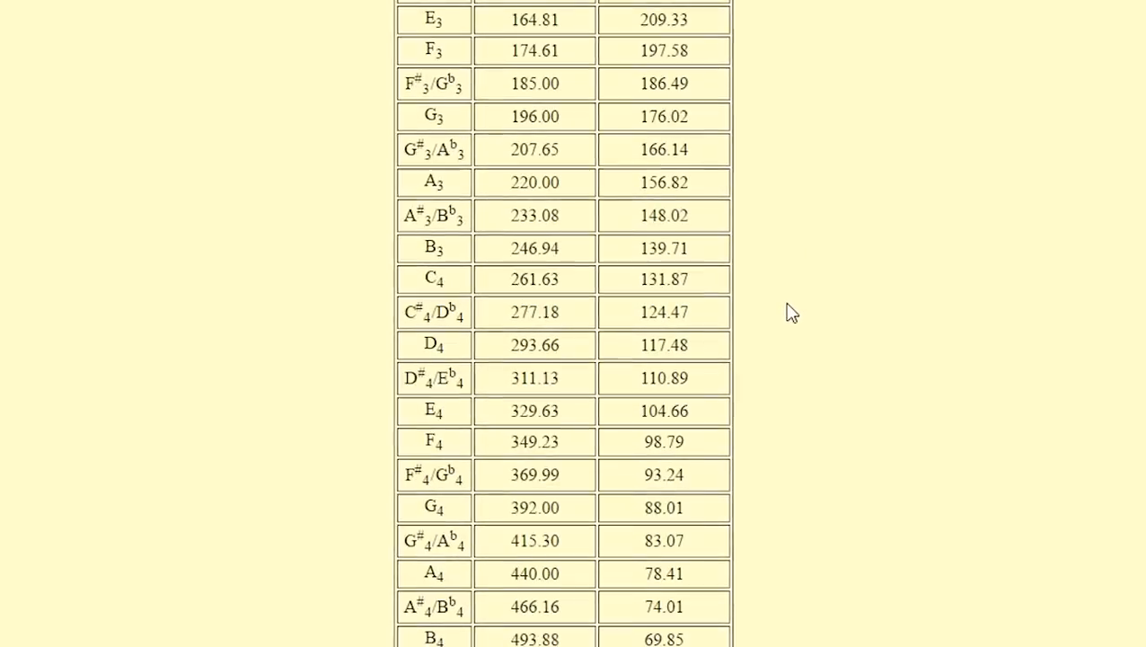
scroll(795, 312, down, 4)
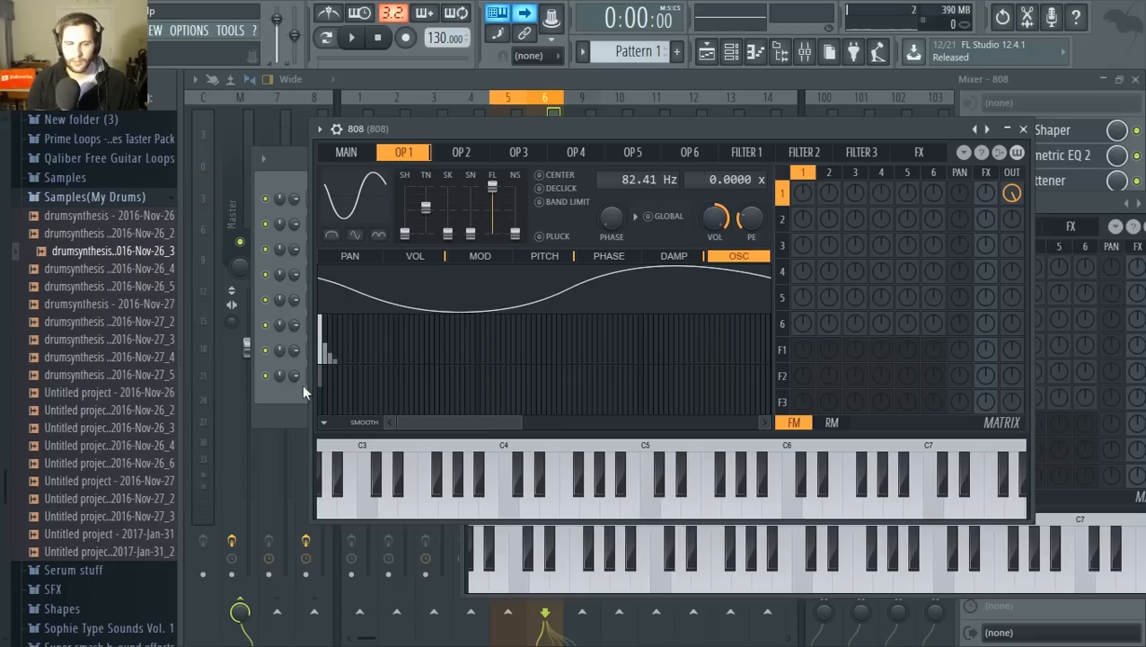
Step: Examine operator 1 of the notecheck channel's Sytrus, and return to the 808 channel's Sytrus
click(302, 385)
click(386, 380)
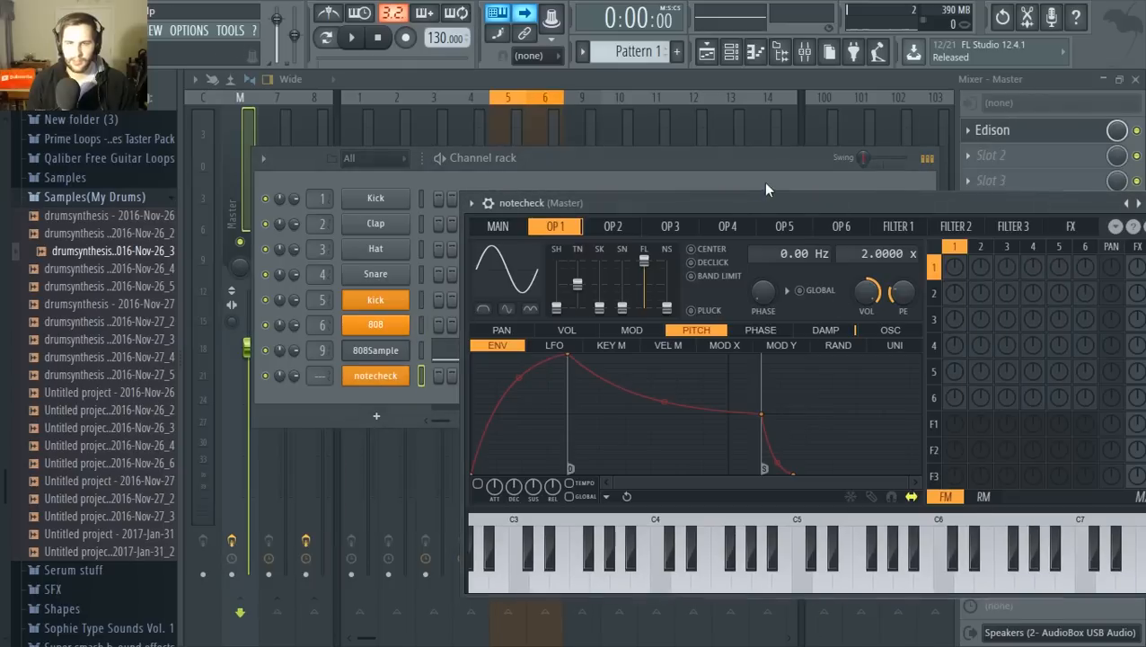
drag(762, 182, 747, 204)
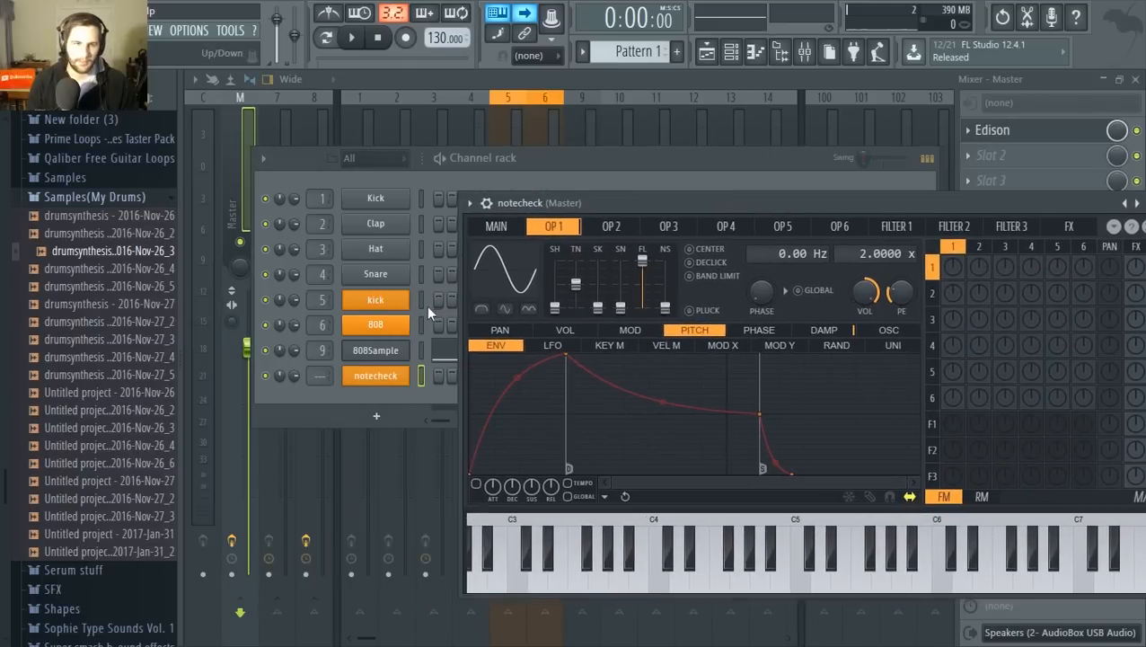
click(420, 330)
click(392, 331)
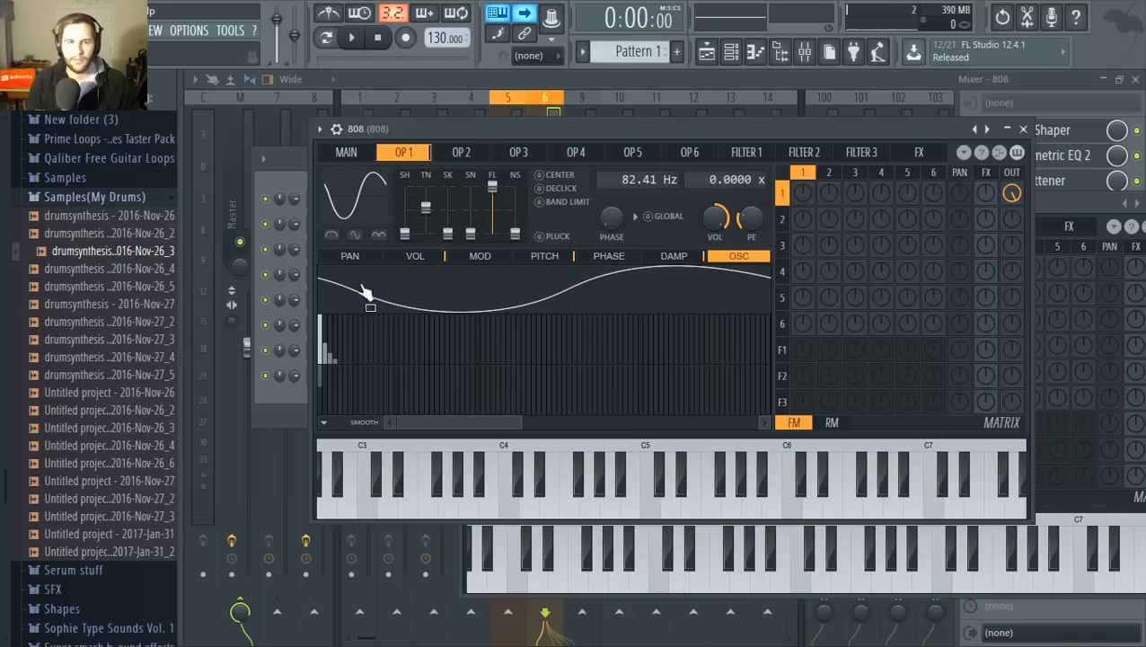
Step: Review operator 1's volume envelope in the 808 synth and audition it with a test note
click(415, 256)
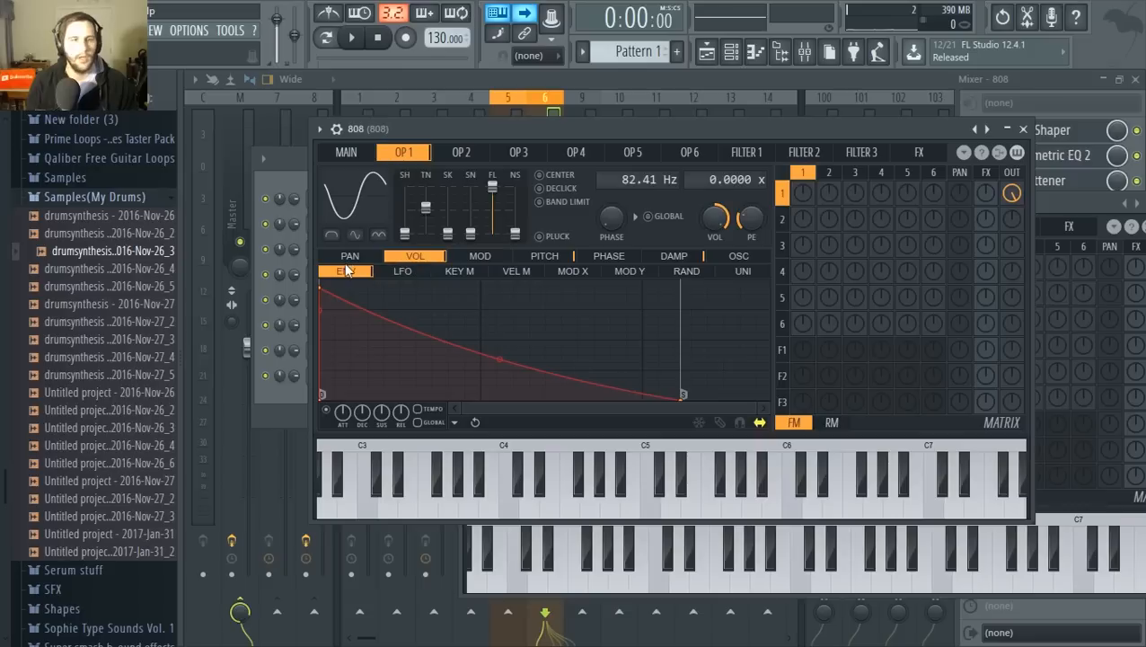
click(390, 273)
click(358, 273)
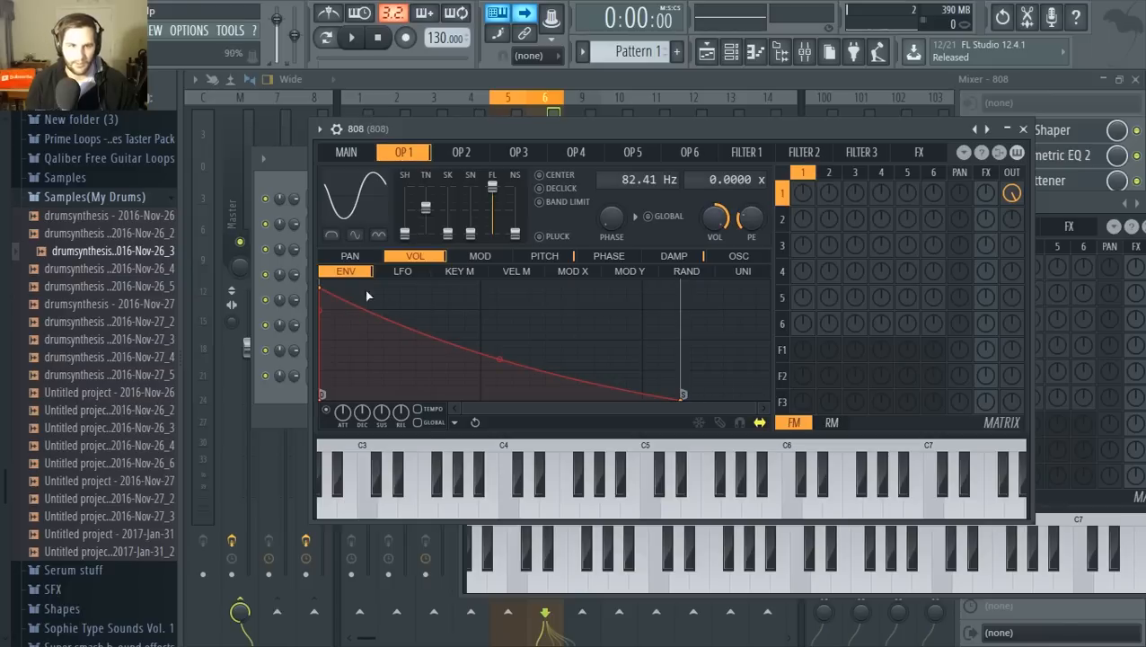
key(q)
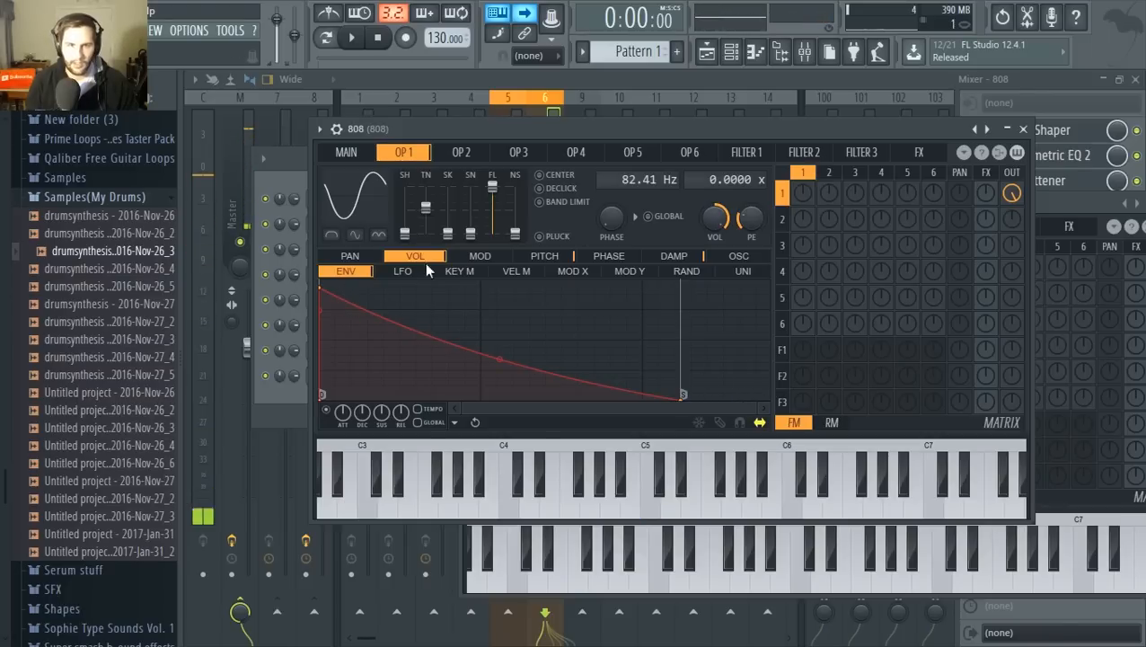
Step: Raise the starting point of operator 1's pitch envelope and smooth the curve of its initial drop
click(548, 257)
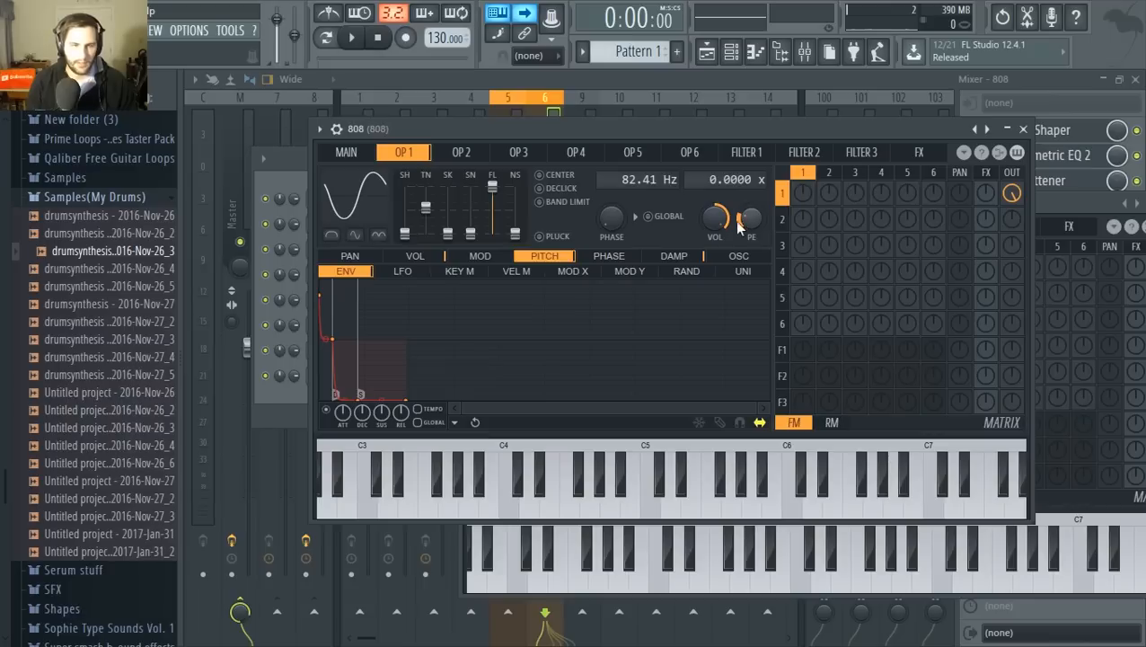
drag(321, 295, 324, 277)
mouse_move(326, 339)
mouse_down()
mouse_move(326, 282)
mouse_move(326, 330)
mouse_up()
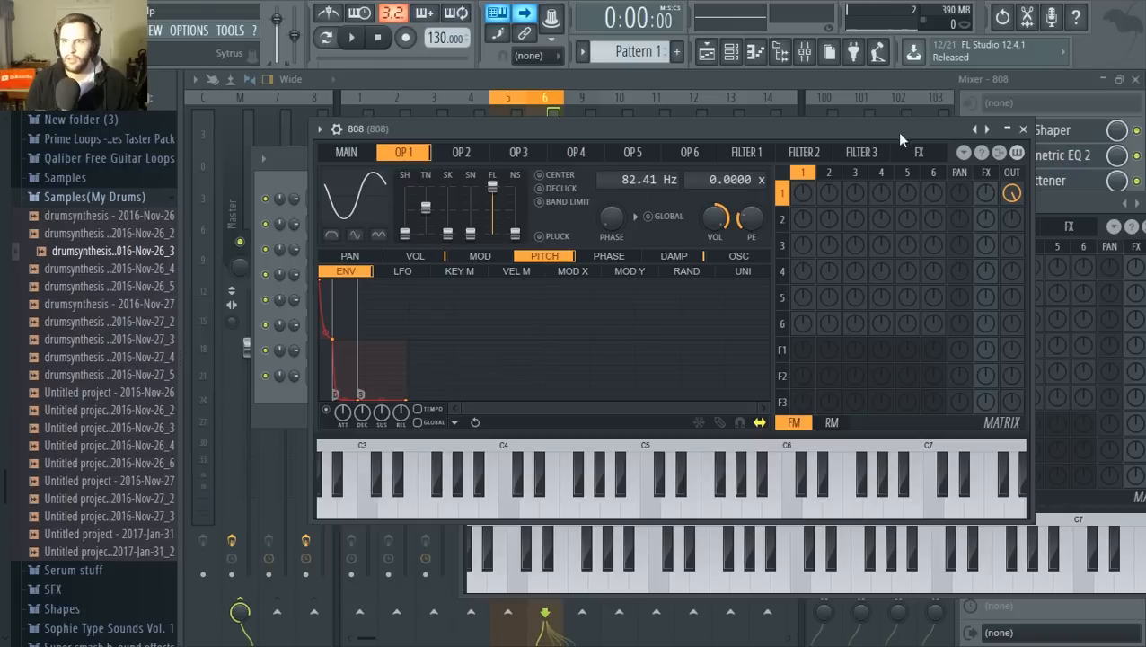
Step: Review the 808 track's Fruity WaveShaper, and in Fruity parametric EQ 2 move band 2 to a lower frequency with more gain
click(868, 82)
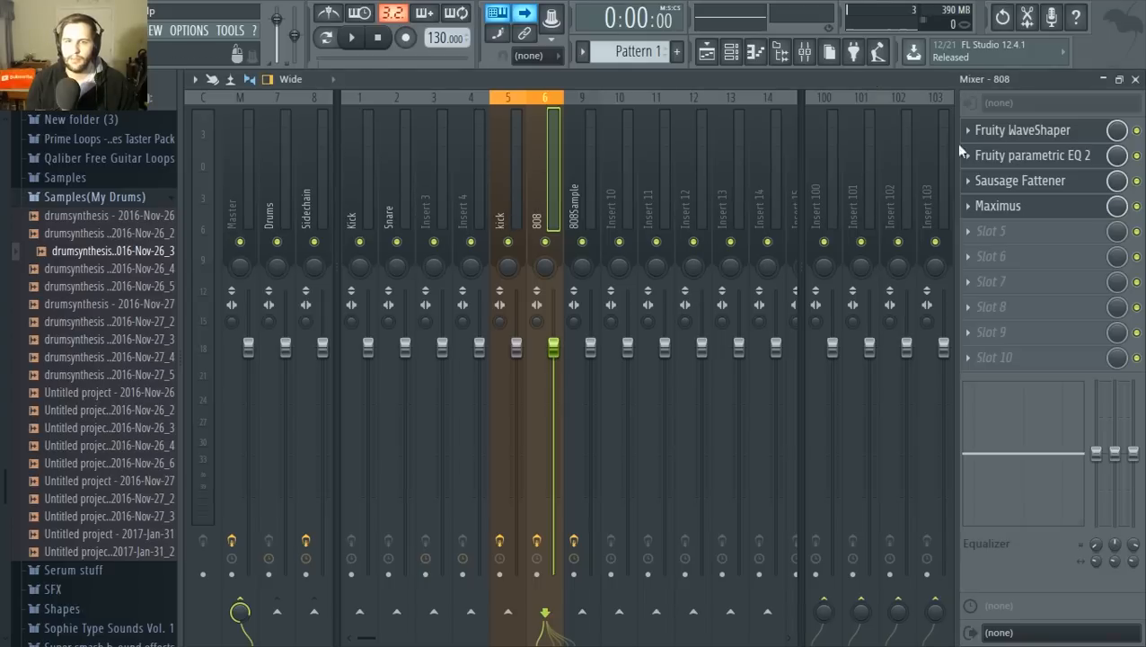
click(1064, 131)
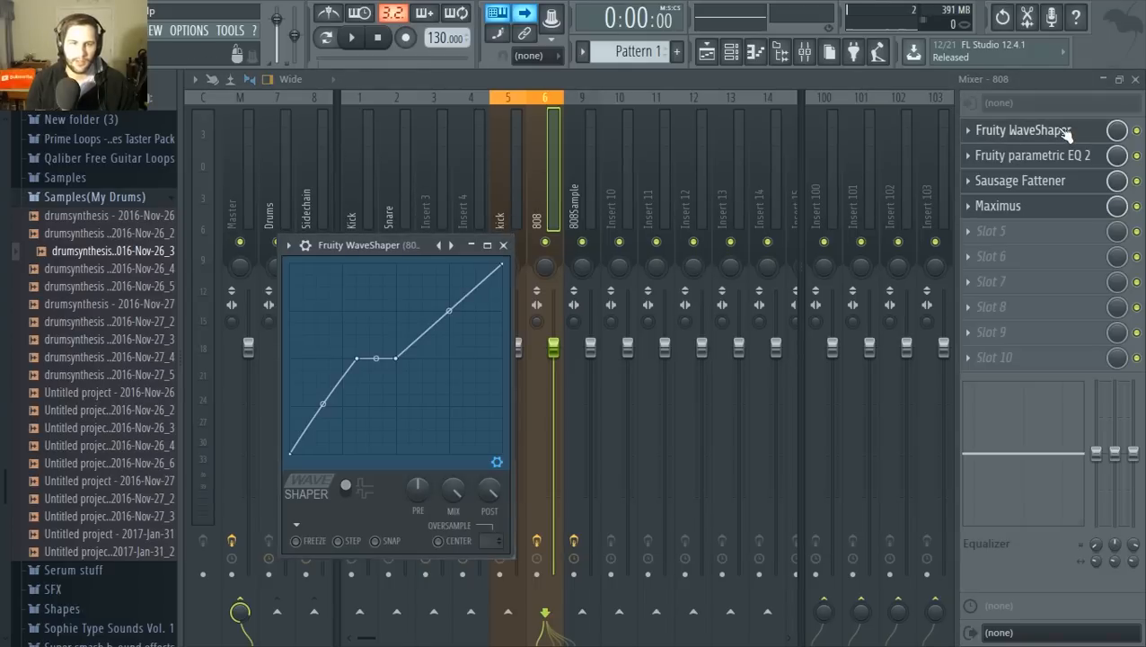
click(1062, 162)
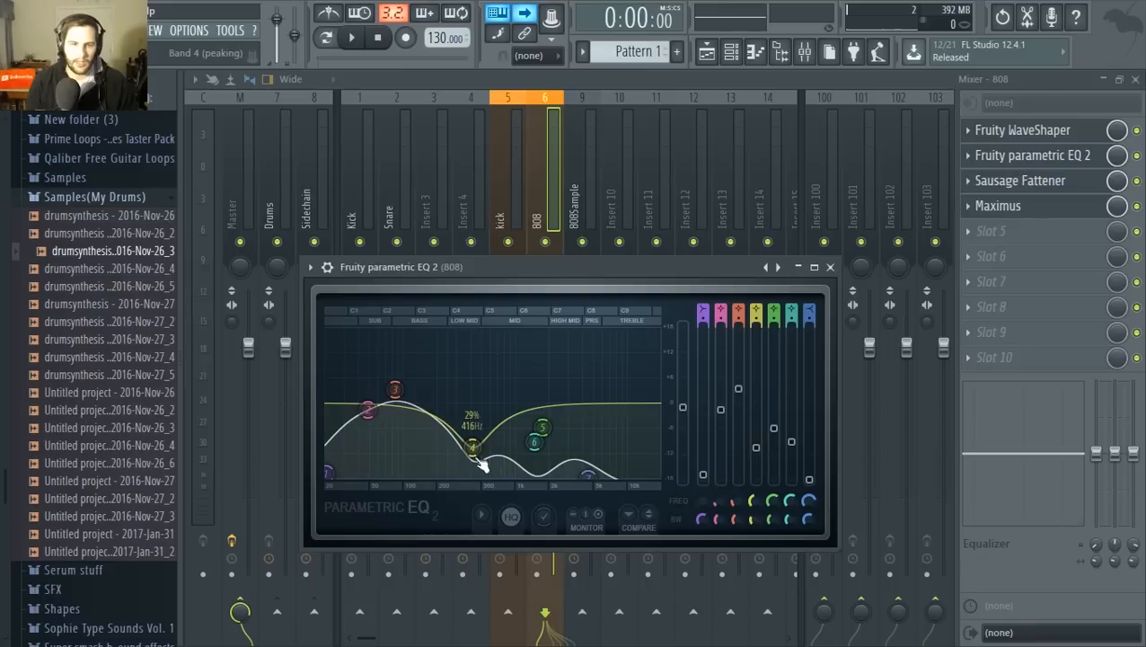
mouse_move(472, 448)
mouse_down()
mouse_move(471, 410)
mouse_move(498, 378)
mouse_move(462, 340)
mouse_move(472, 447)
mouse_up()
drag(366, 413, 352, 393)
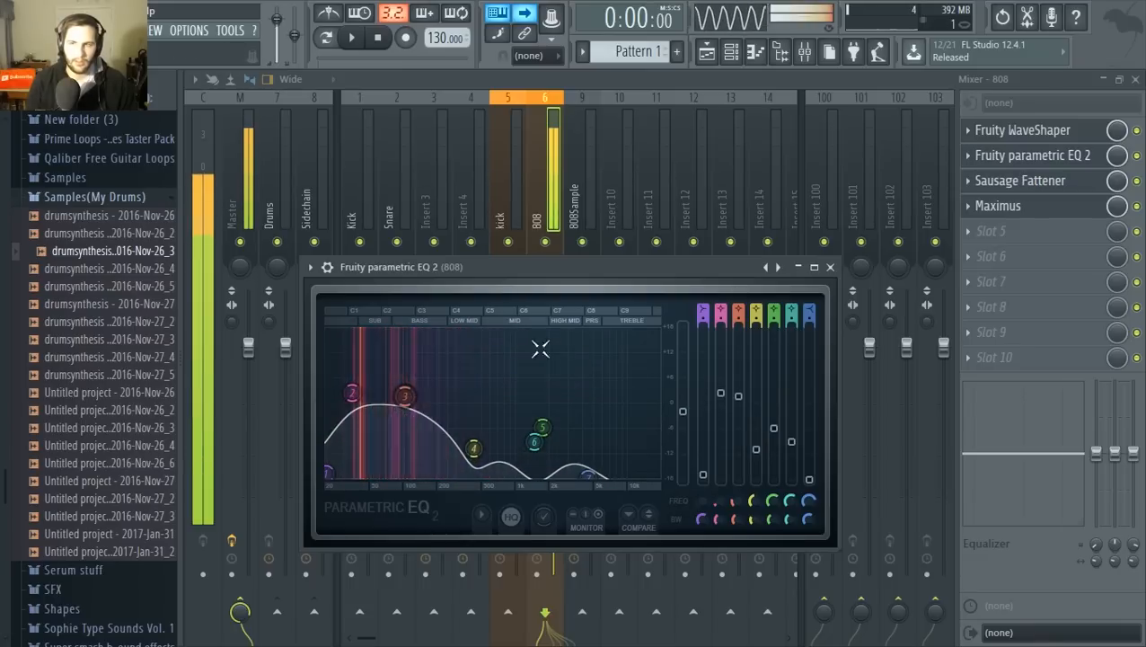
Step: Review the Sausage Fattener settings on the 808 track and bring Fruity parametric EQ 2 back up
click(998, 206)
click(1010, 182)
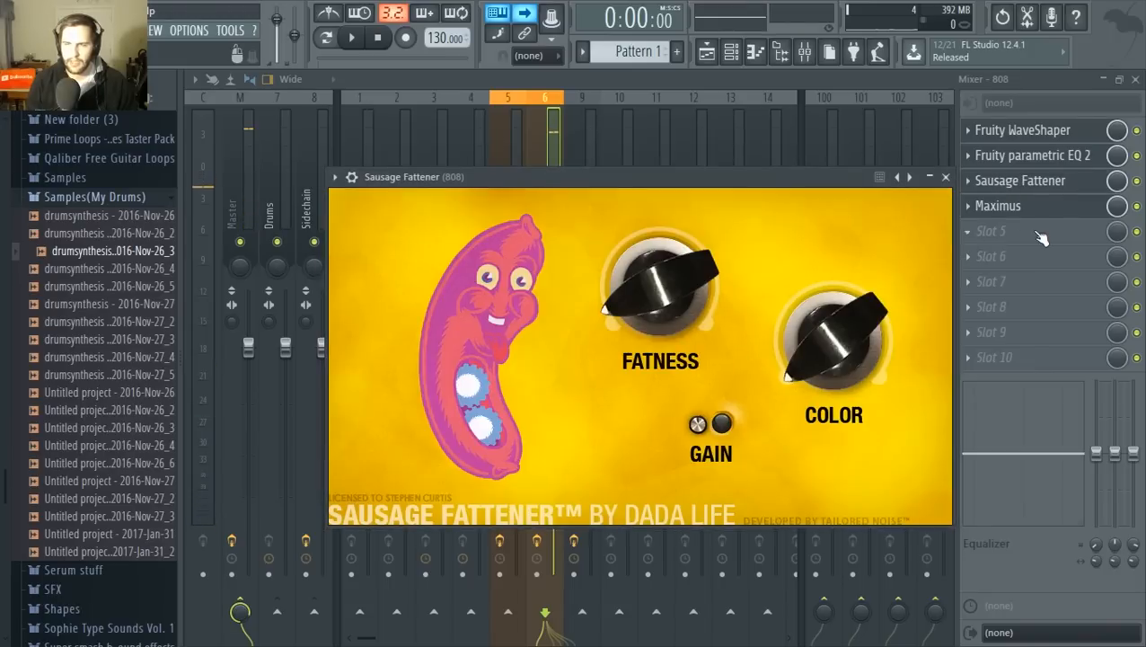
click(1015, 206)
click(1024, 159)
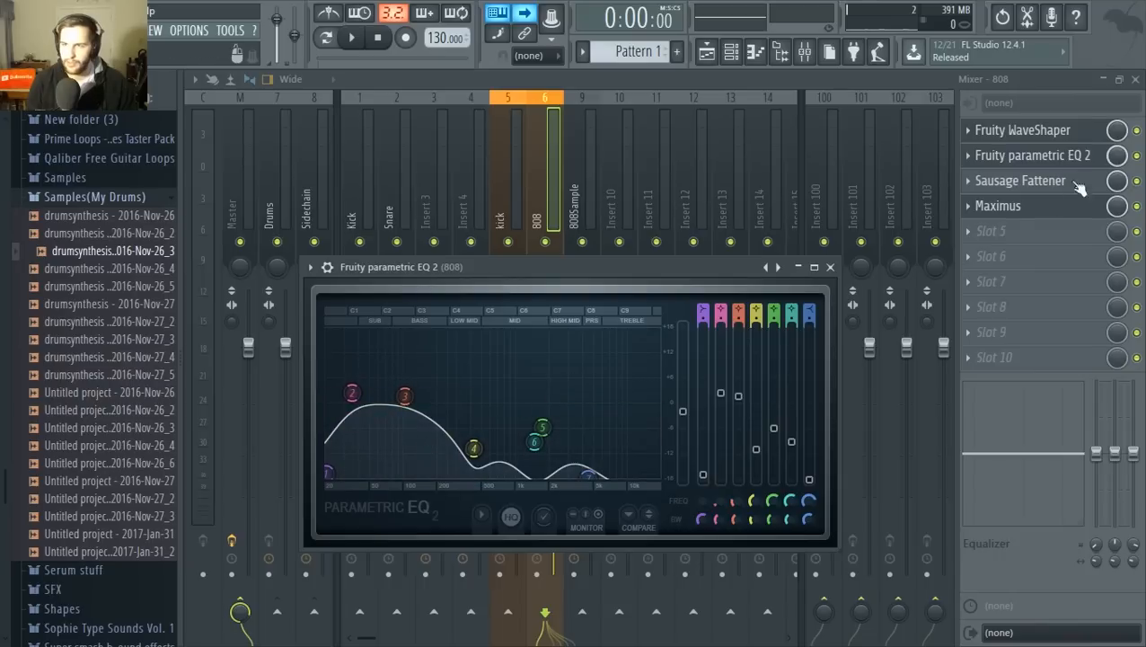
Step: Examine the low, mid and master compression curves and the frequency band split in the 808 track's Maximus
click(1001, 205)
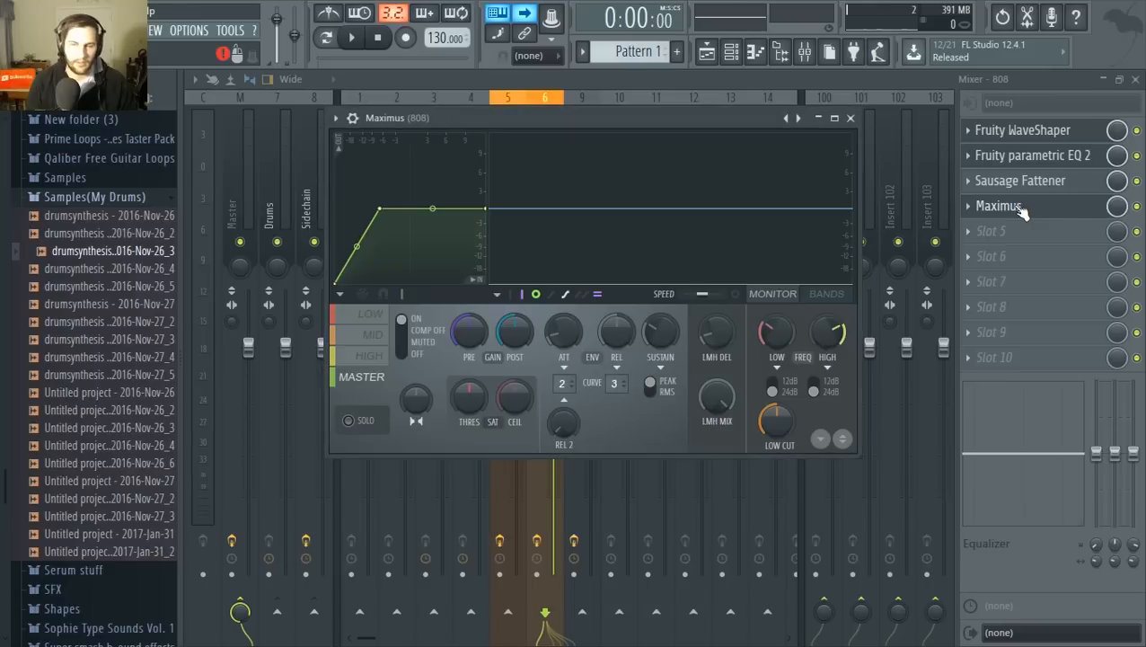
click(356, 321)
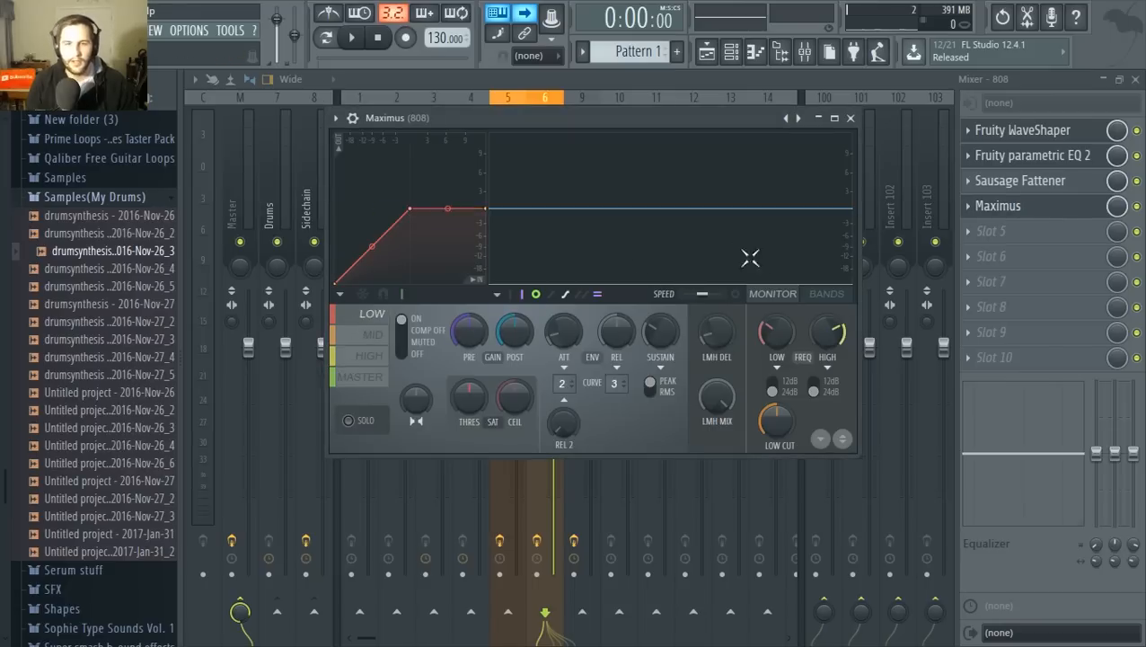
click(368, 356)
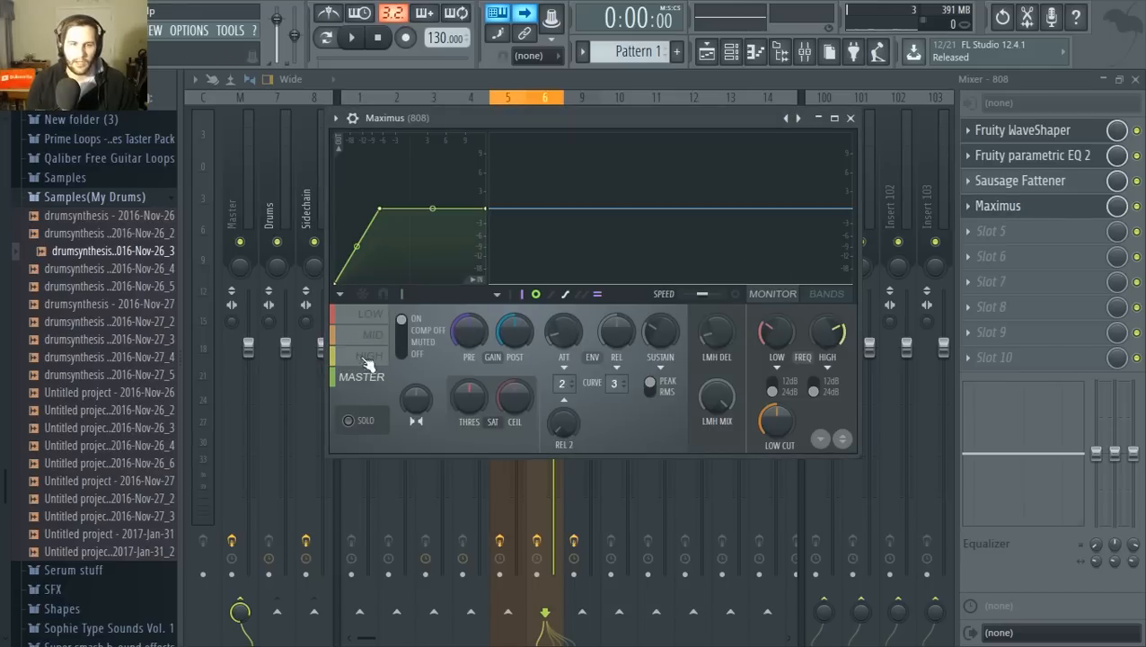
click(370, 314)
click(372, 334)
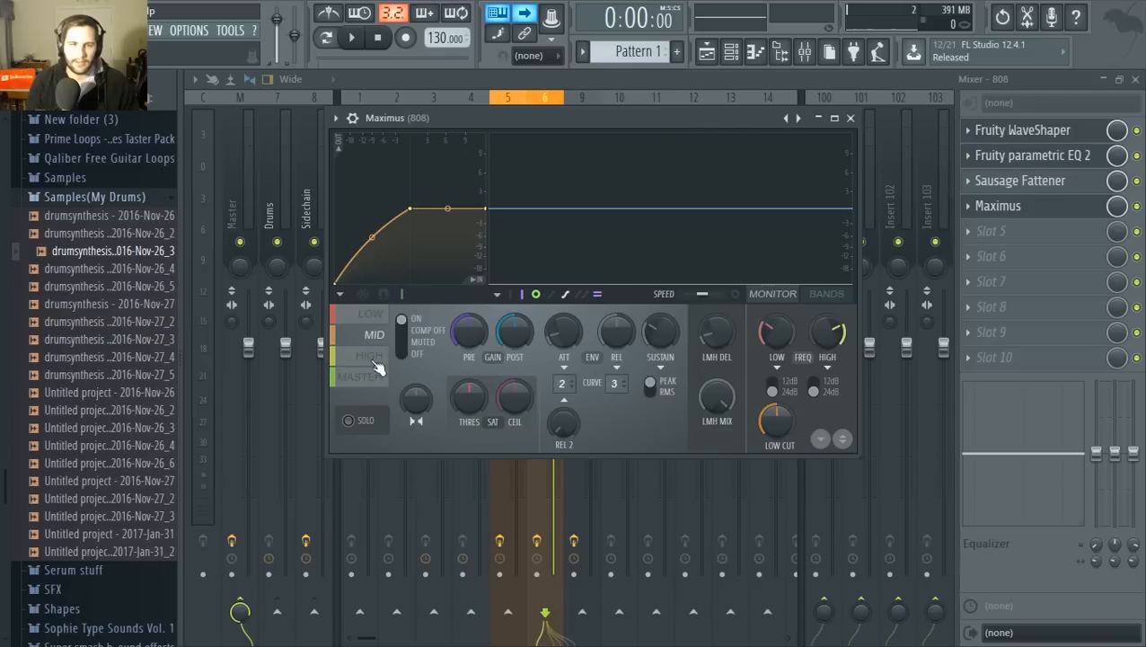
click(1024, 214)
click(1024, 214)
click(1024, 214)
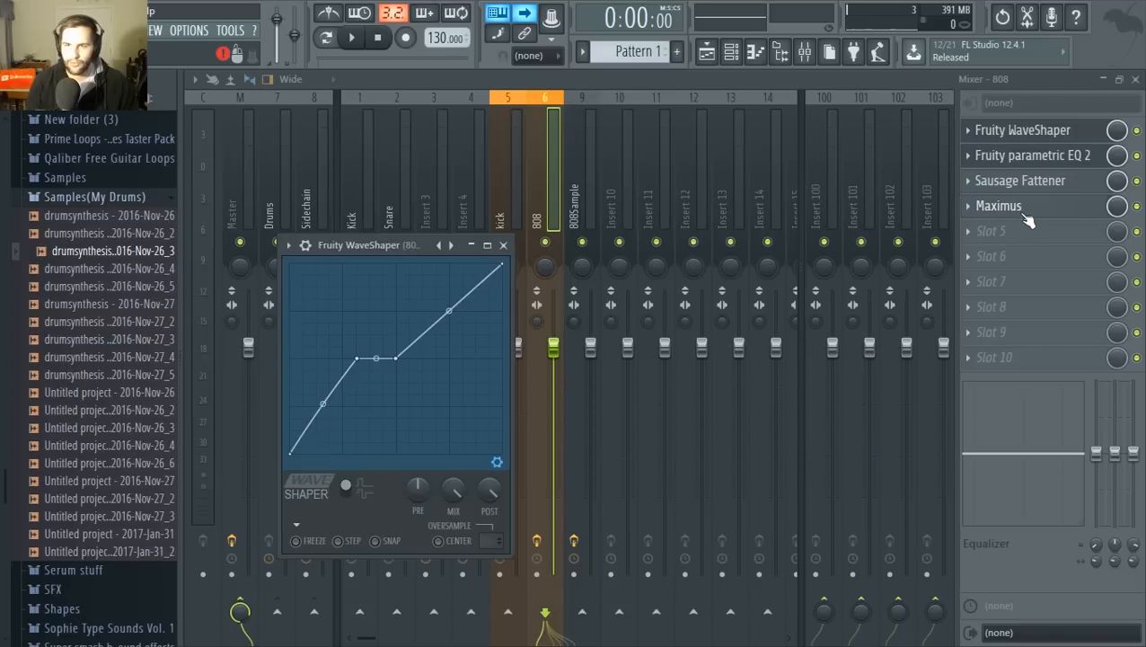
click(1024, 216)
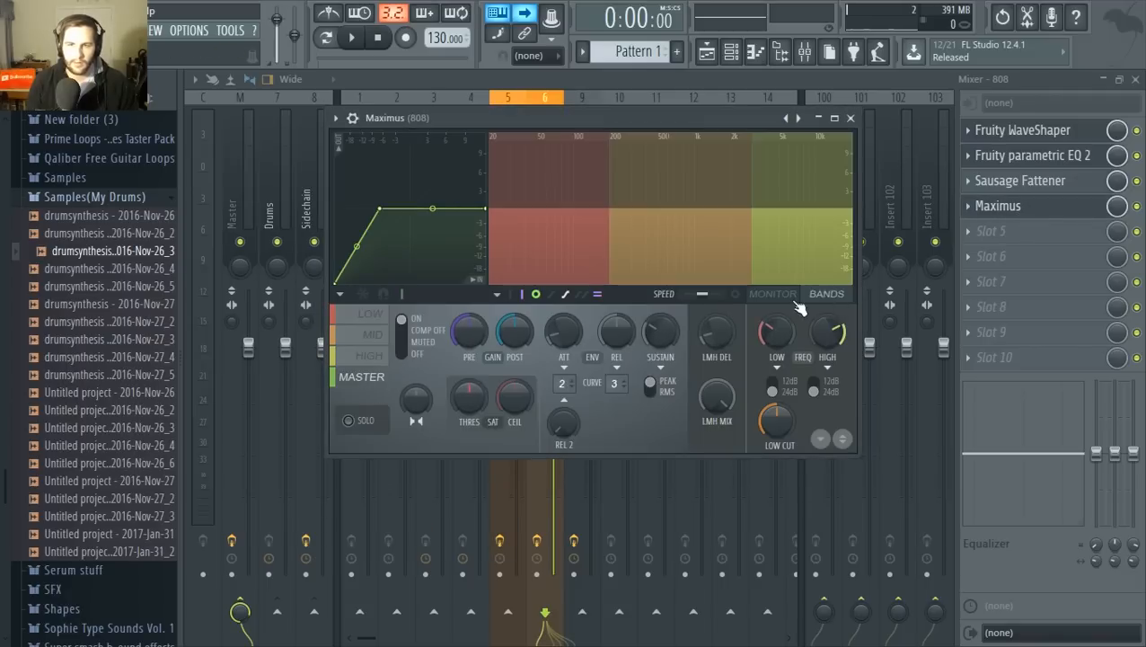
Step: Show the playlist and channel rack, select the 808Sample channel, and play Pattern 1 briefly before stopping it
click(736, 57)
click(710, 56)
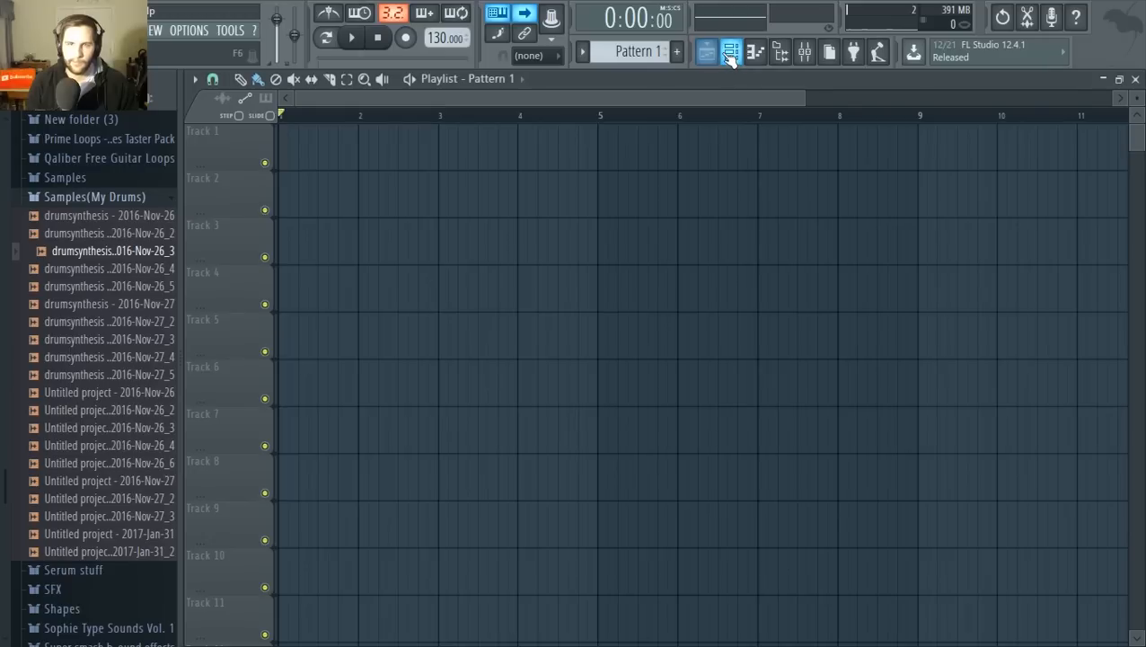
click(732, 55)
click(419, 353)
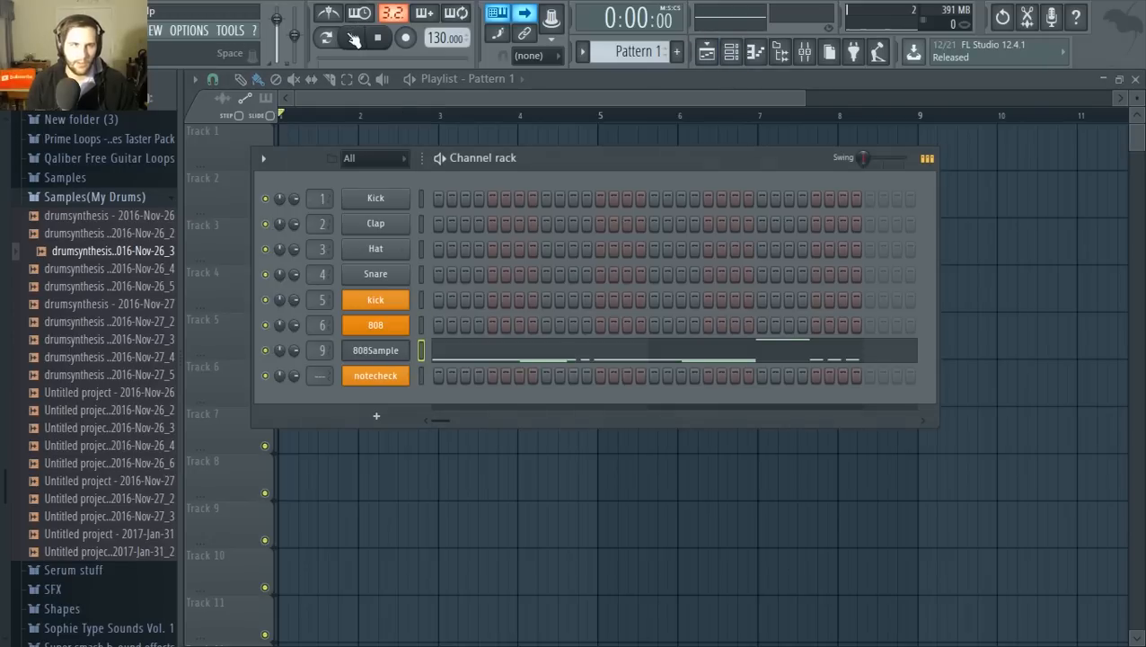
click(348, 39)
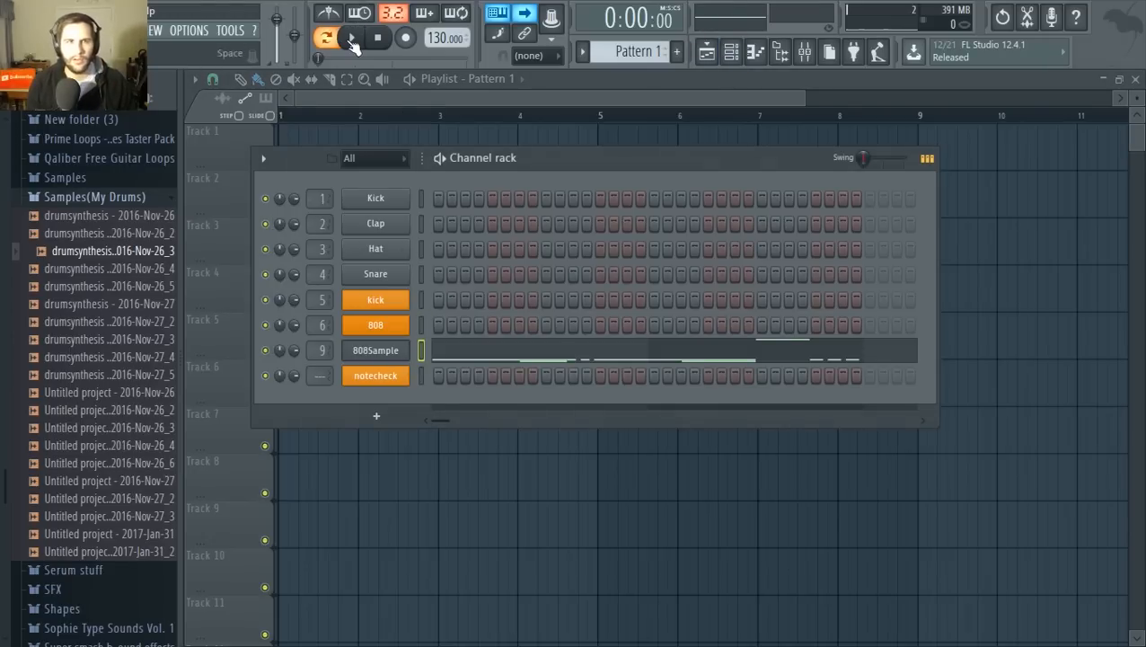
click(378, 38)
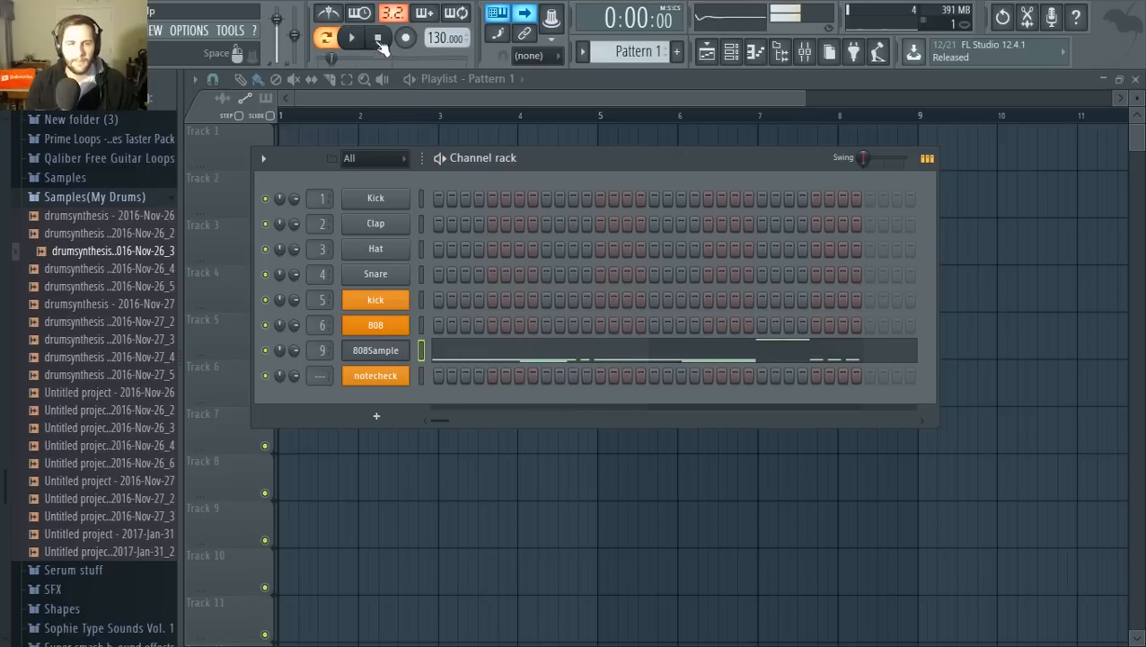
Step: Select the Master track in the mixer, open its Edison, and play the recorded 808 briefly before stopping it
click(805, 52)
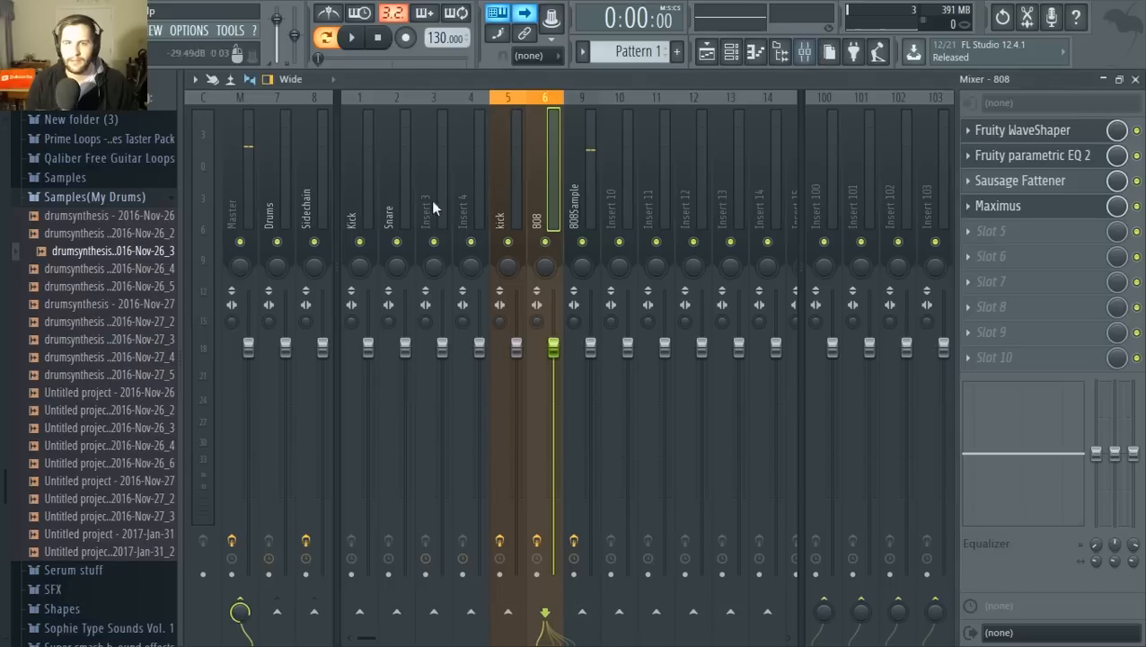
click(252, 202)
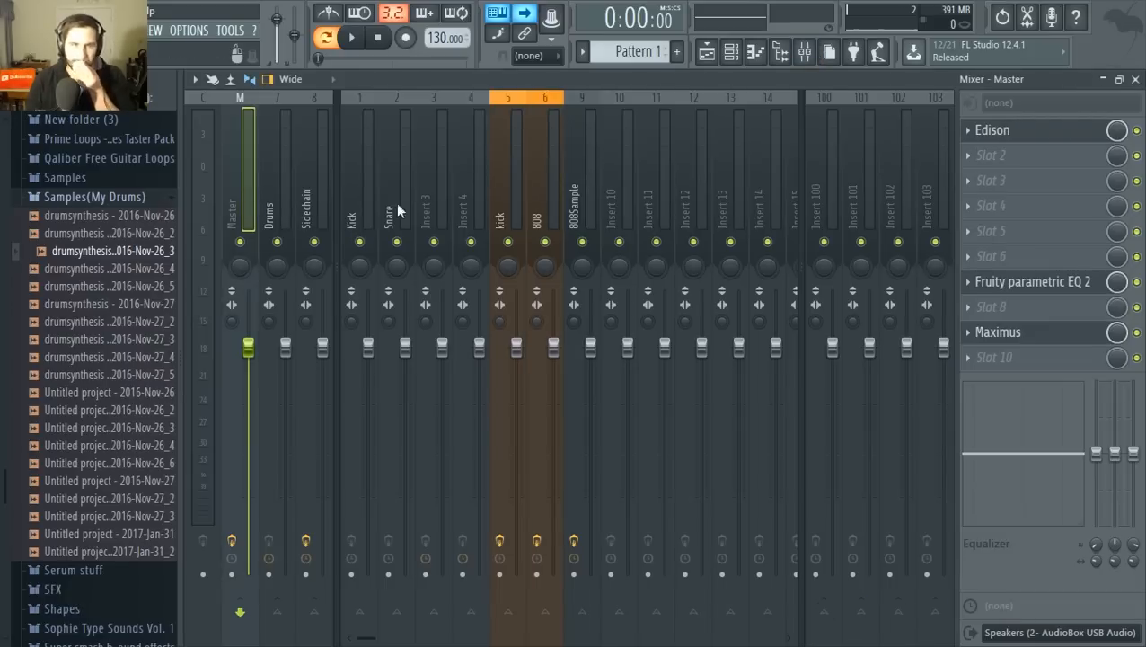
click(988, 131)
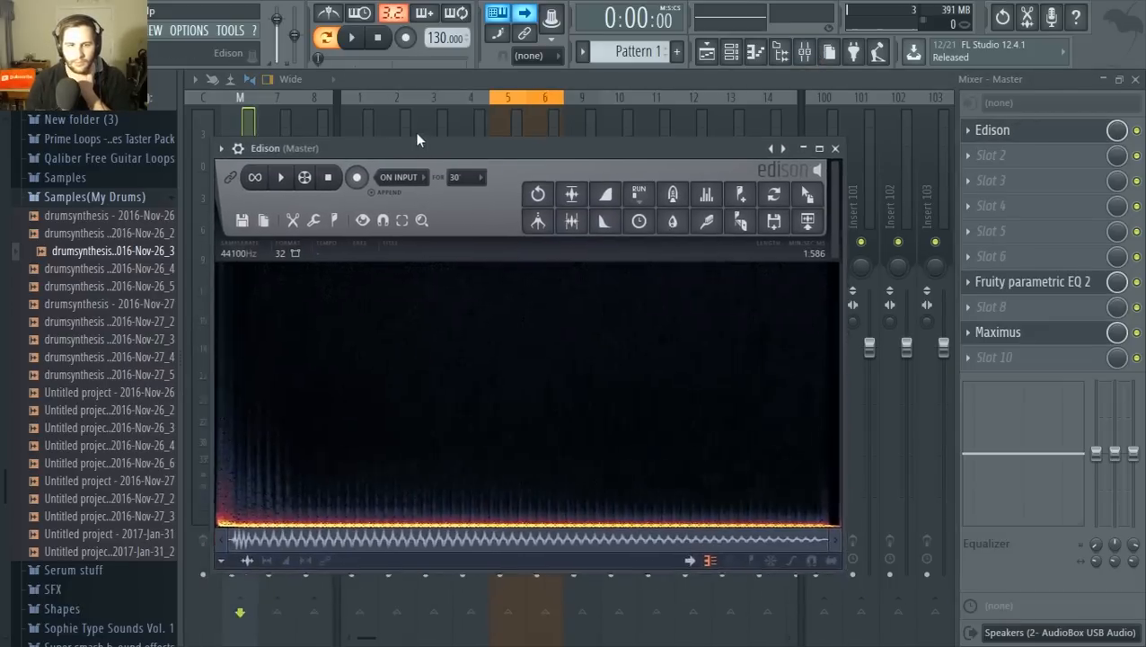
click(285, 155)
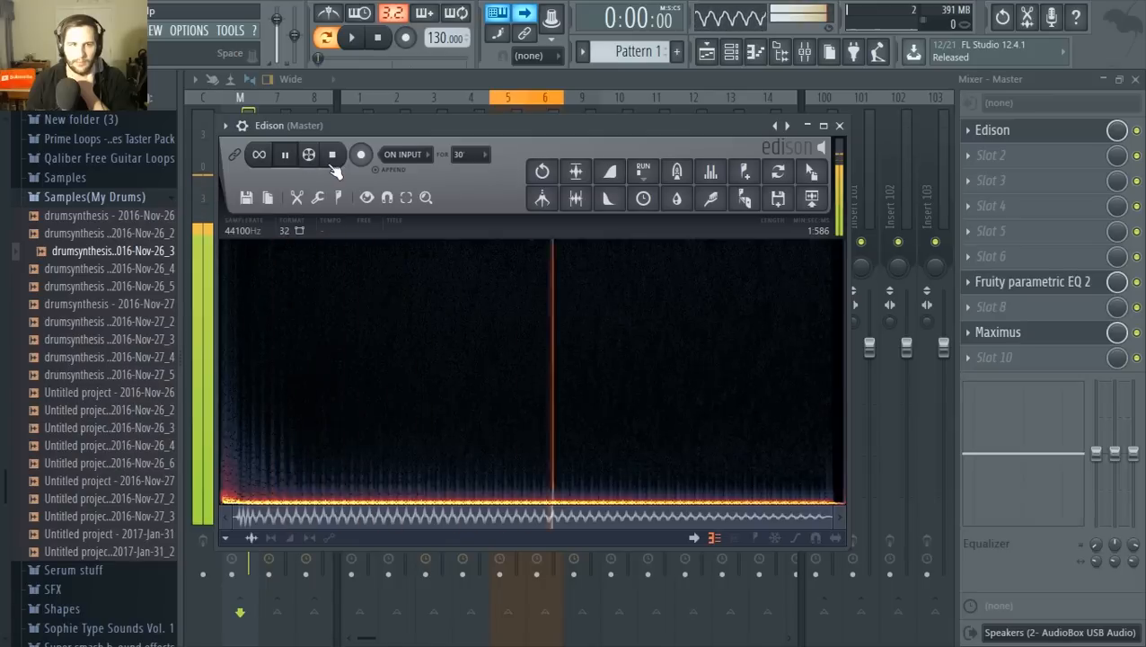
click(332, 162)
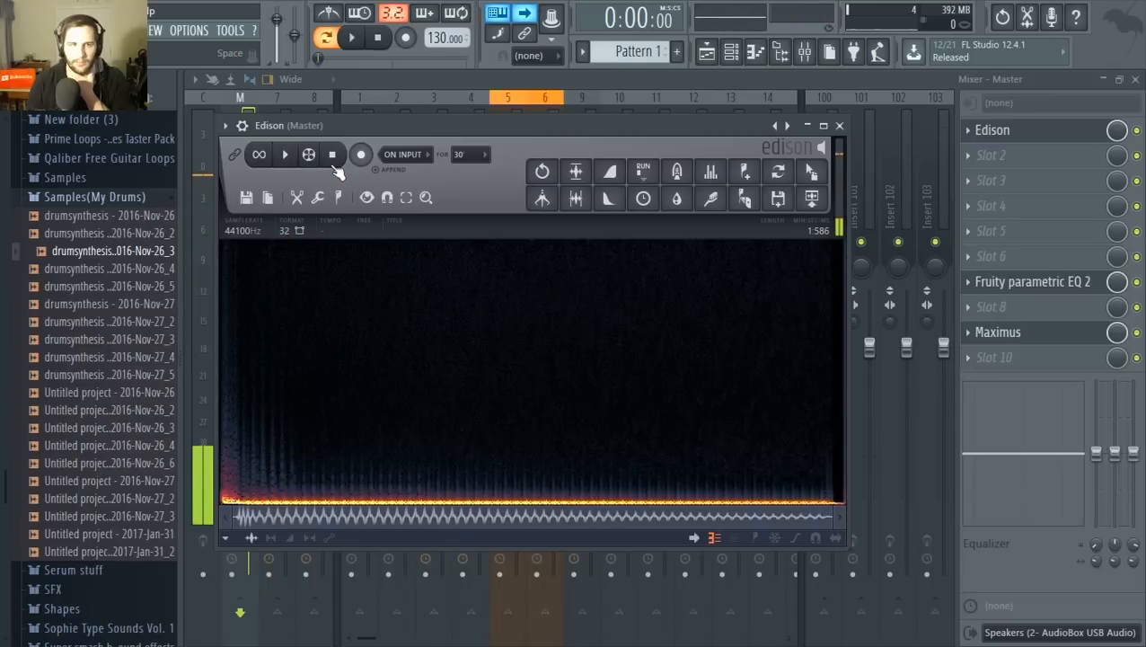
click(684, 81)
Step: Review the 808Sample channel's volume envelope with its hold stage and the trim setting among its precomputed effects
click(731, 55)
click(373, 352)
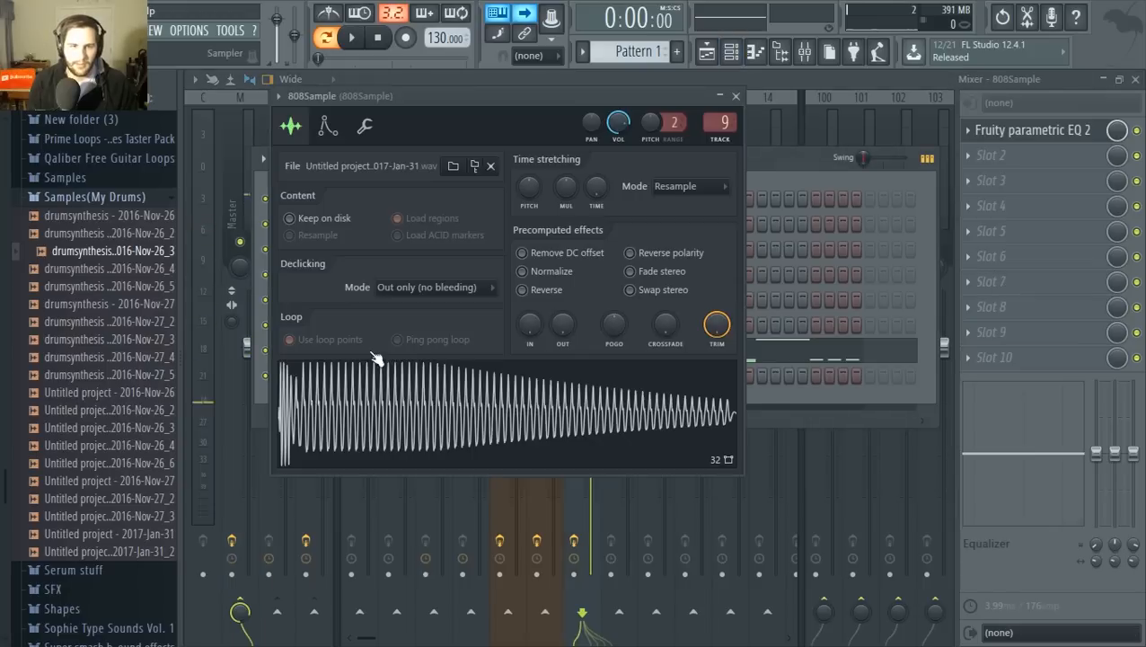
click(328, 126)
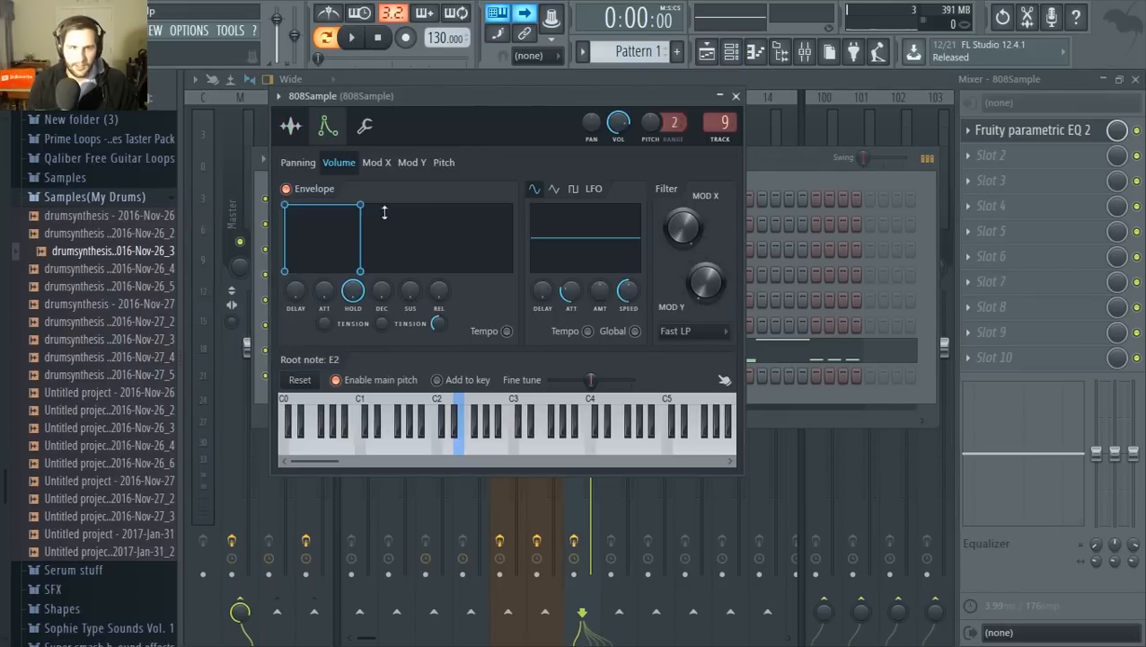
mouse_move(353, 299)
mouse_down()
mouse_move(353, 310)
mouse_move(351, 290)
mouse_up()
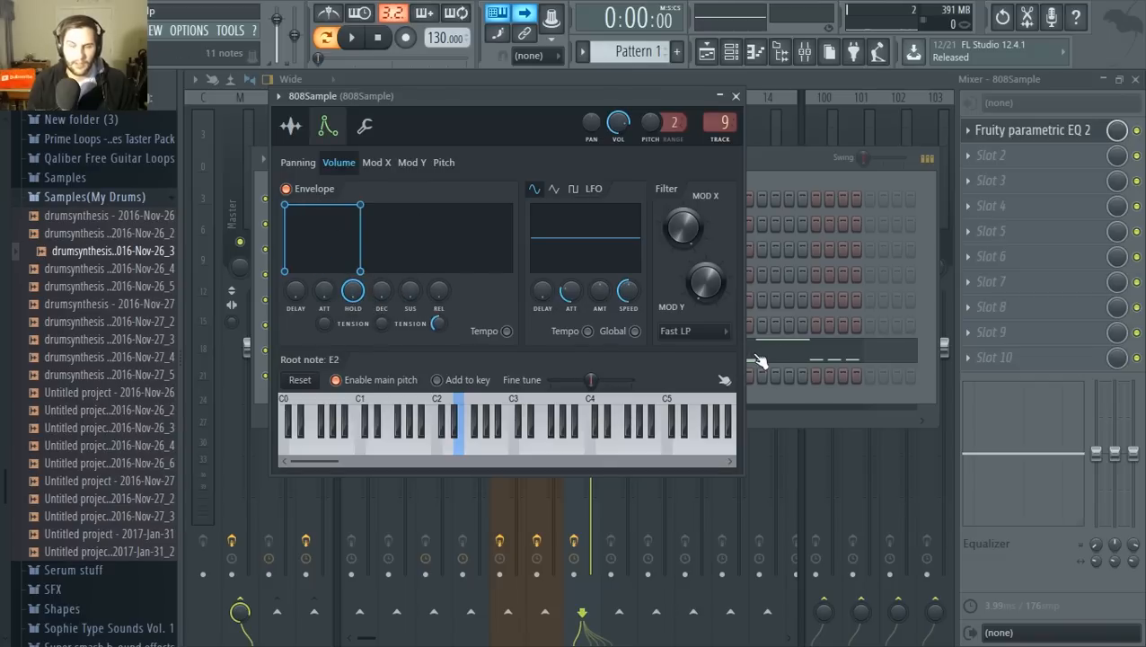
click(291, 125)
mouse_move(717, 326)
mouse_down()
mouse_move(717, 311)
mouse_move(717, 332)
mouse_up()
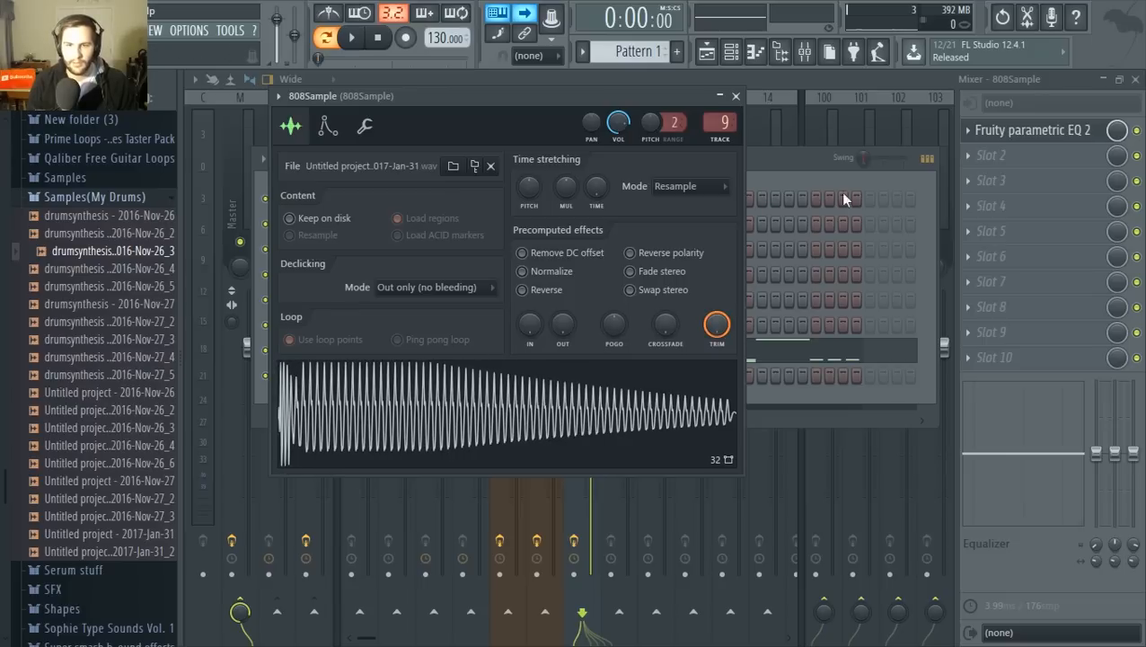
Step: Open the 808Sample notes in the piano roll and play Pattern 1 twice to hear the E2 notes and D#2 slides
click(794, 171)
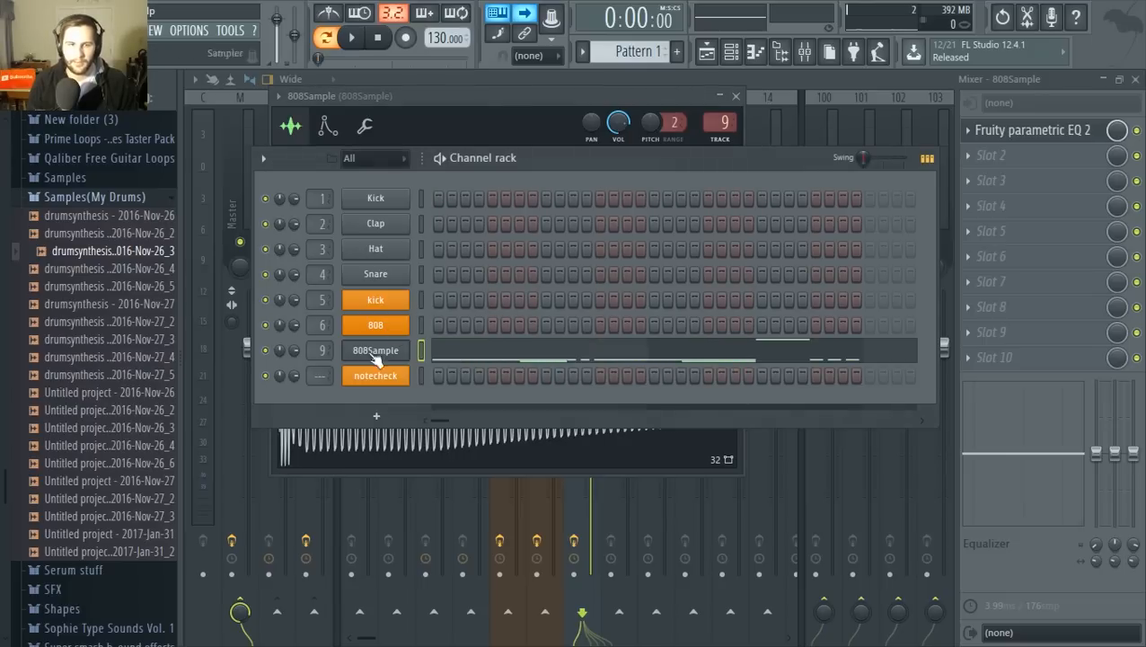
click(473, 360)
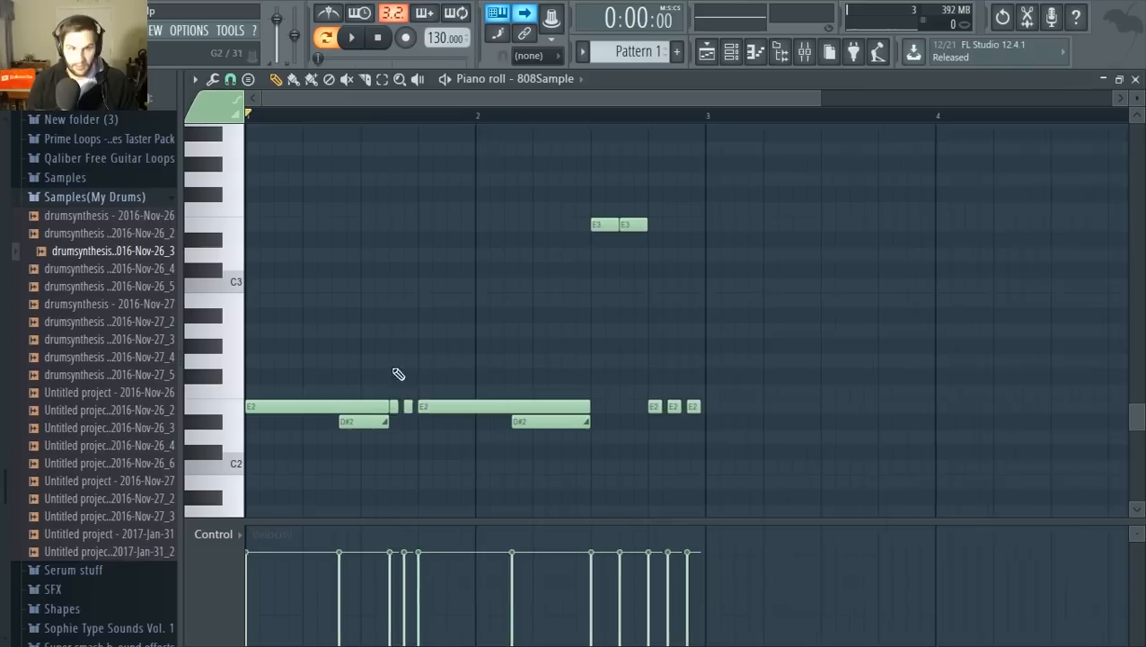
key(space)
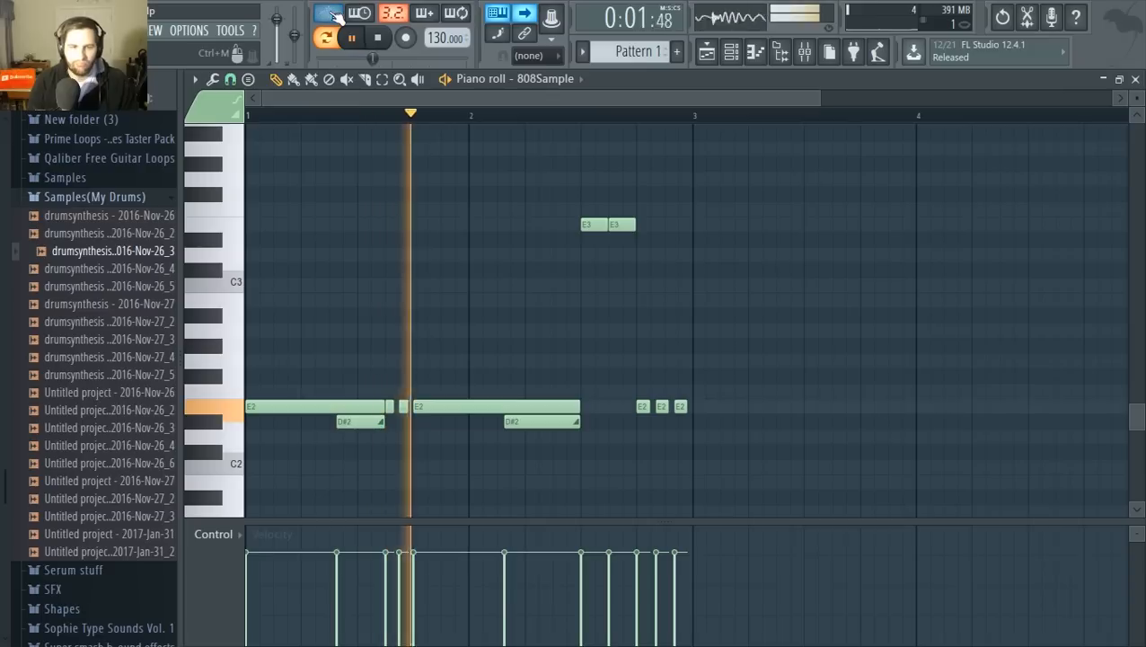
key(space)
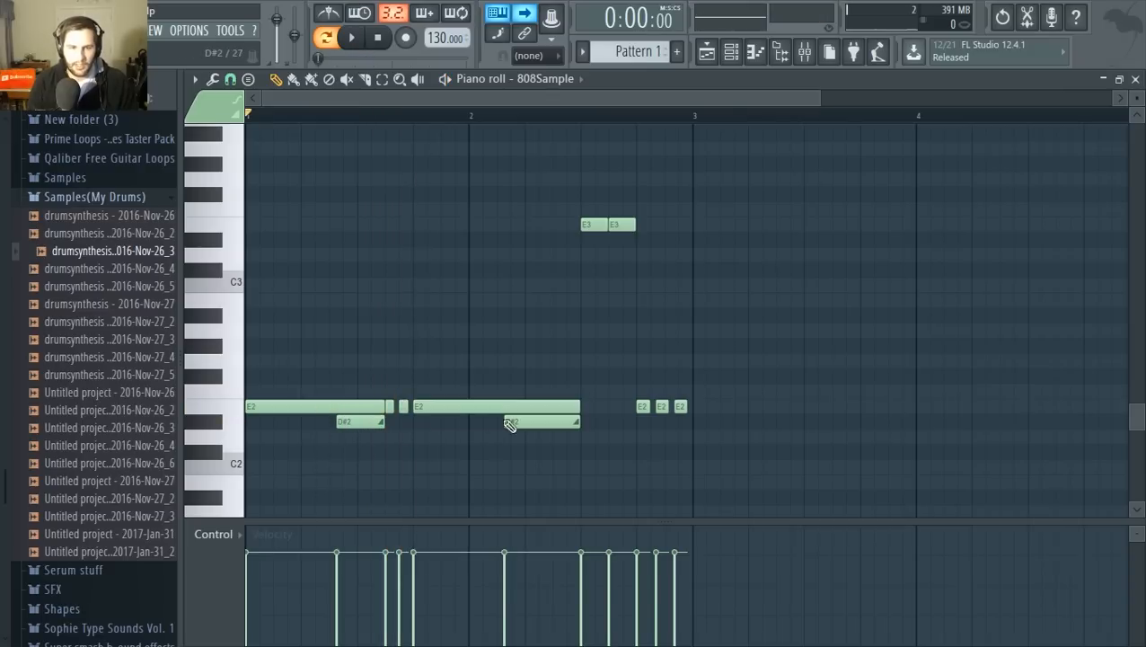
scroll(341, 424, down, 4)
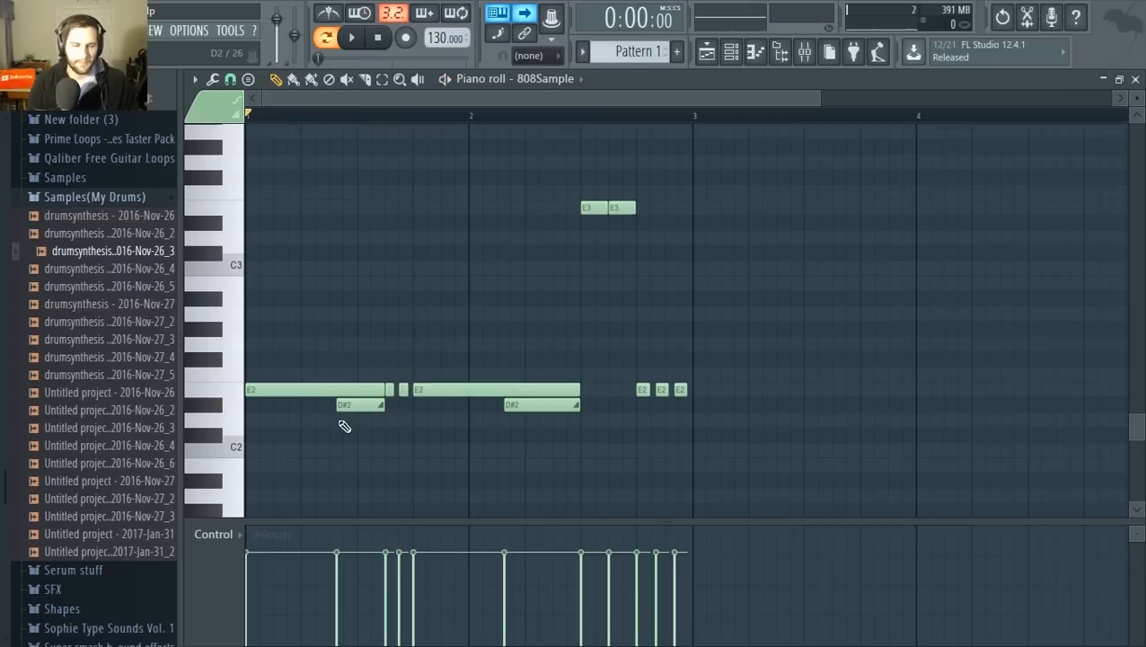
key(space)
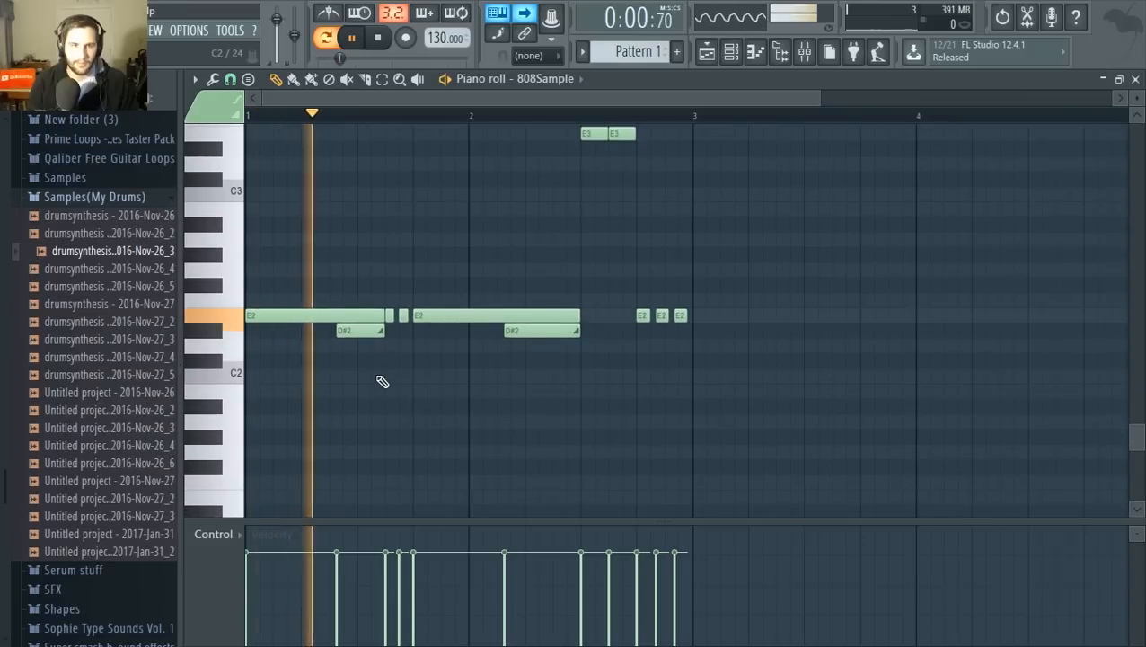
key(space)
Step: Review the 808Sample channel's sample page and its polyphony, cut group and root note settings, and return to the mixer
click(731, 53)
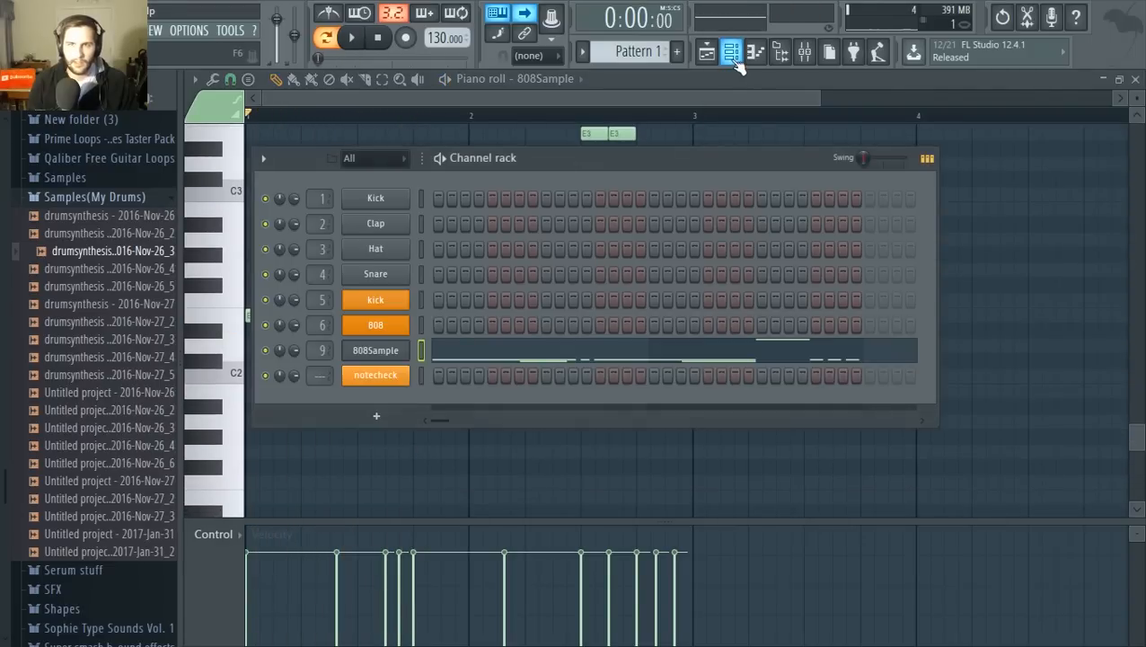
click(386, 351)
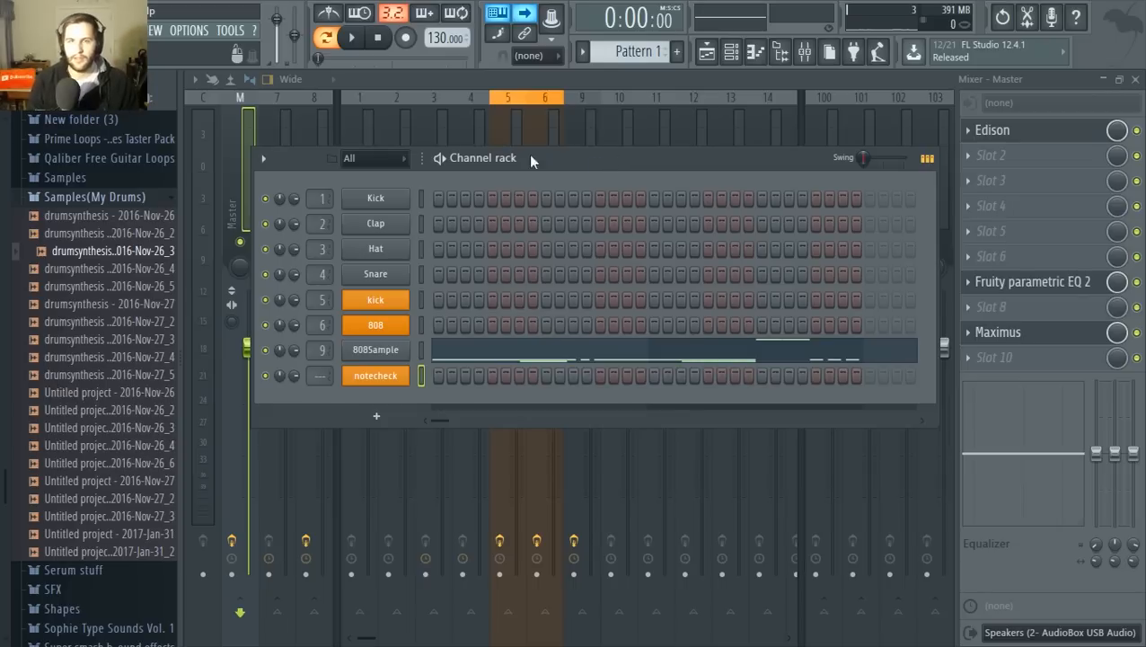
click(409, 354)
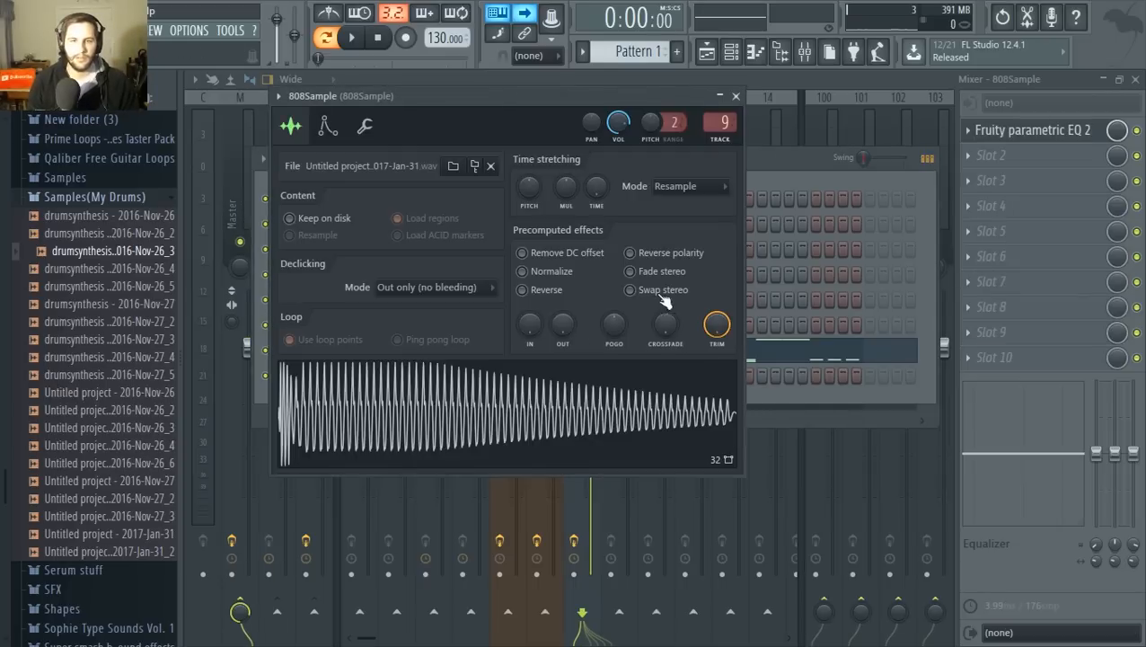
click(364, 127)
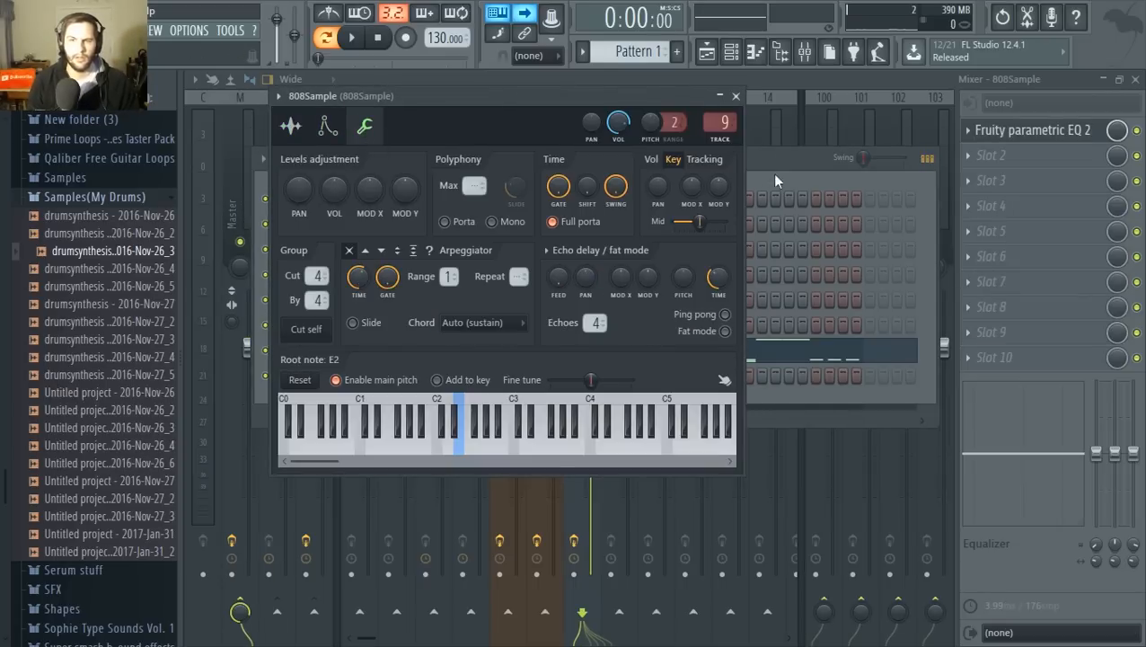
click(777, 180)
click(754, 91)
Step: In the 808Sample track's Fruity parametric EQ 2, lower the gain of band 6 slightly while auditioning the 808 and Pattern 1
click(997, 131)
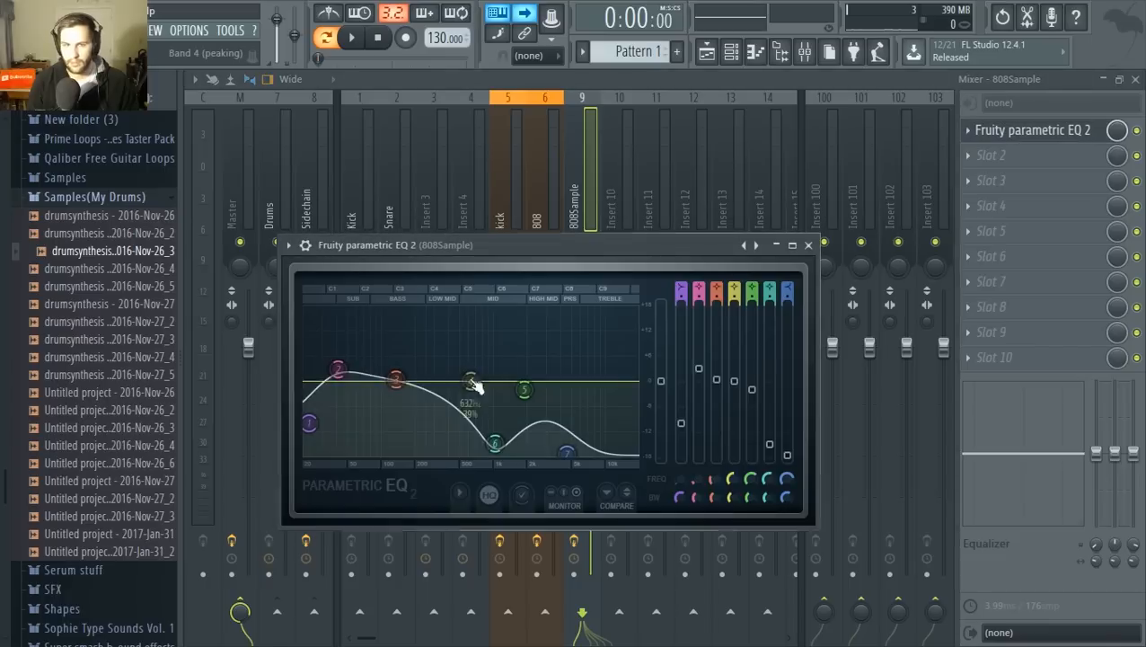
key(z)
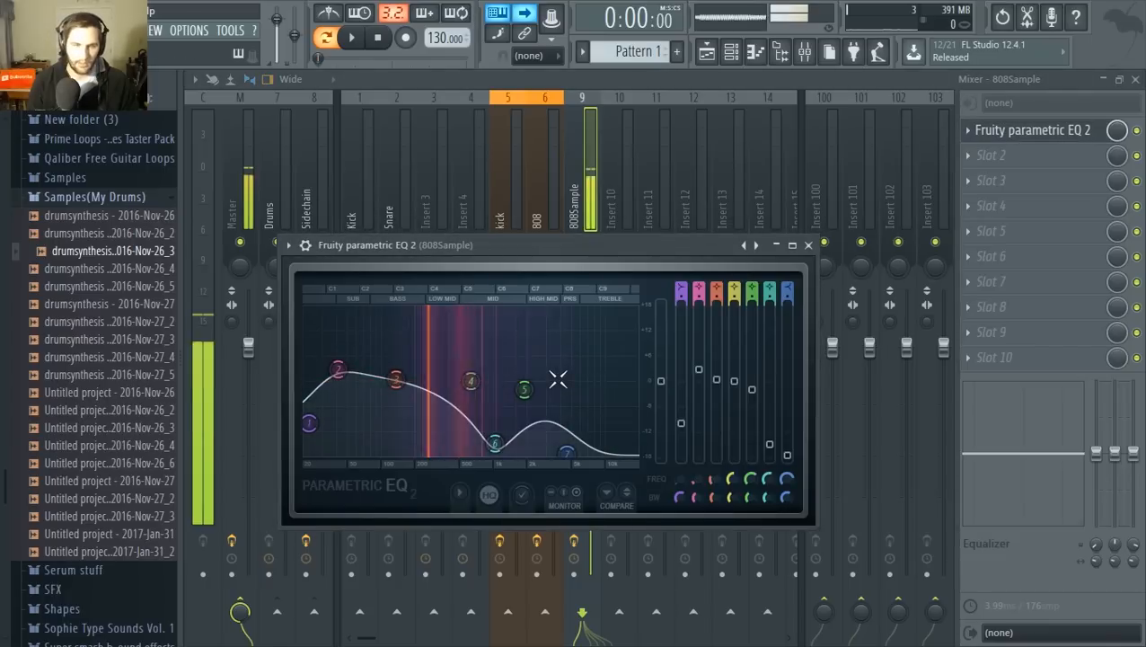
key(space)
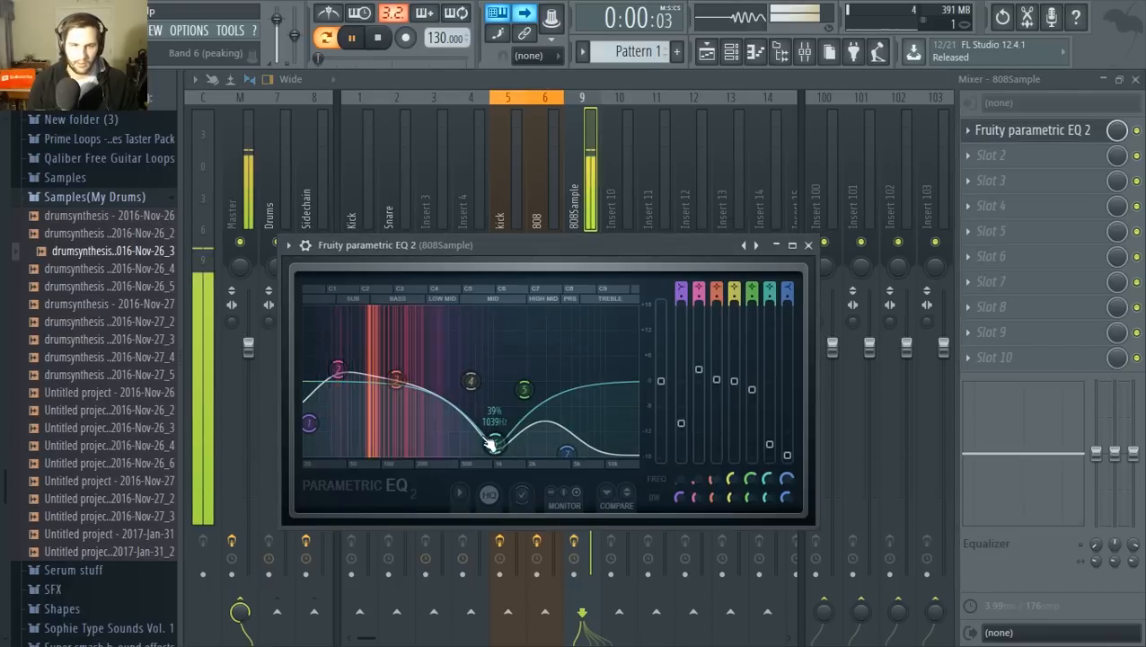
key(space)
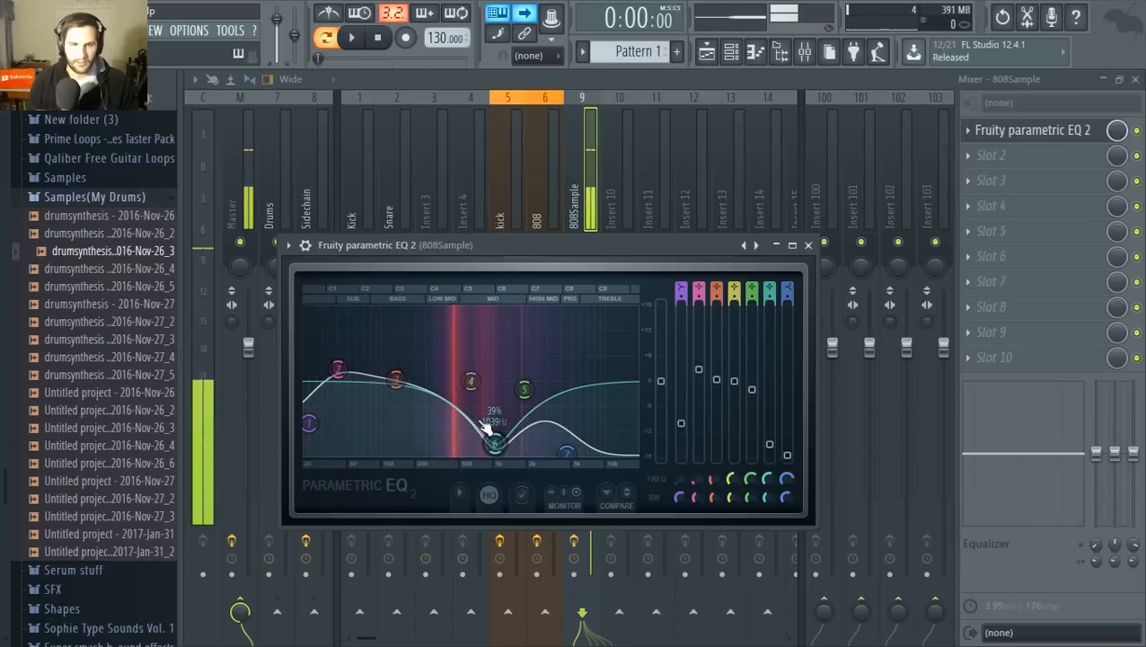
key(space)
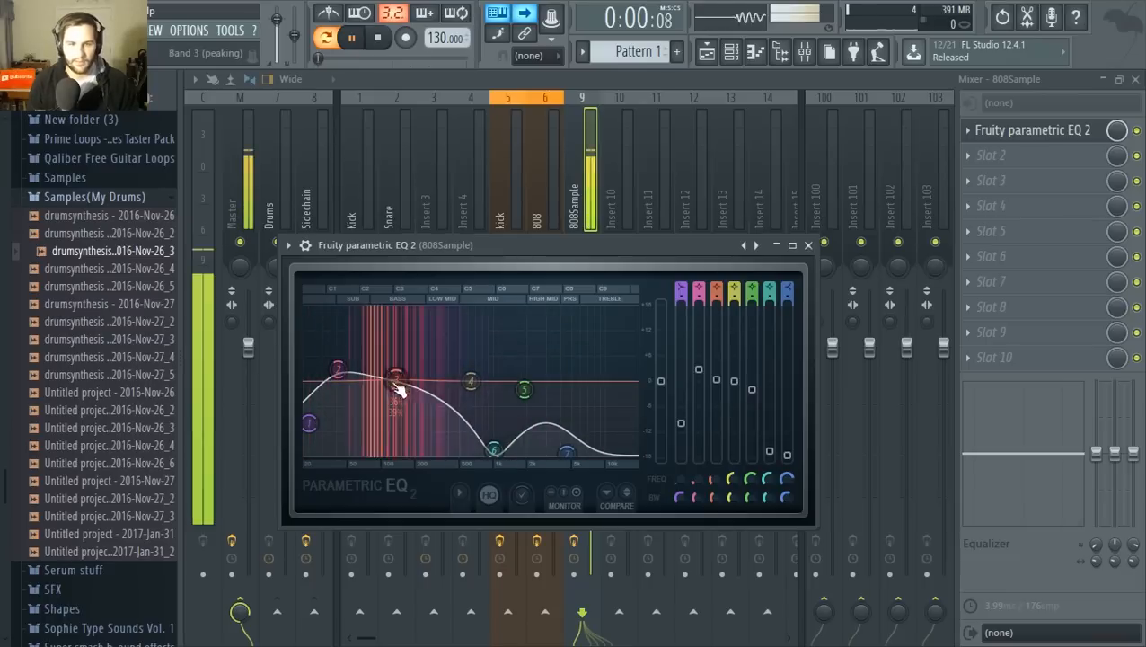
key(space)
Step: Go over the 808Sample channel's cut group and sample settings once more, and return to the mixer
click(732, 59)
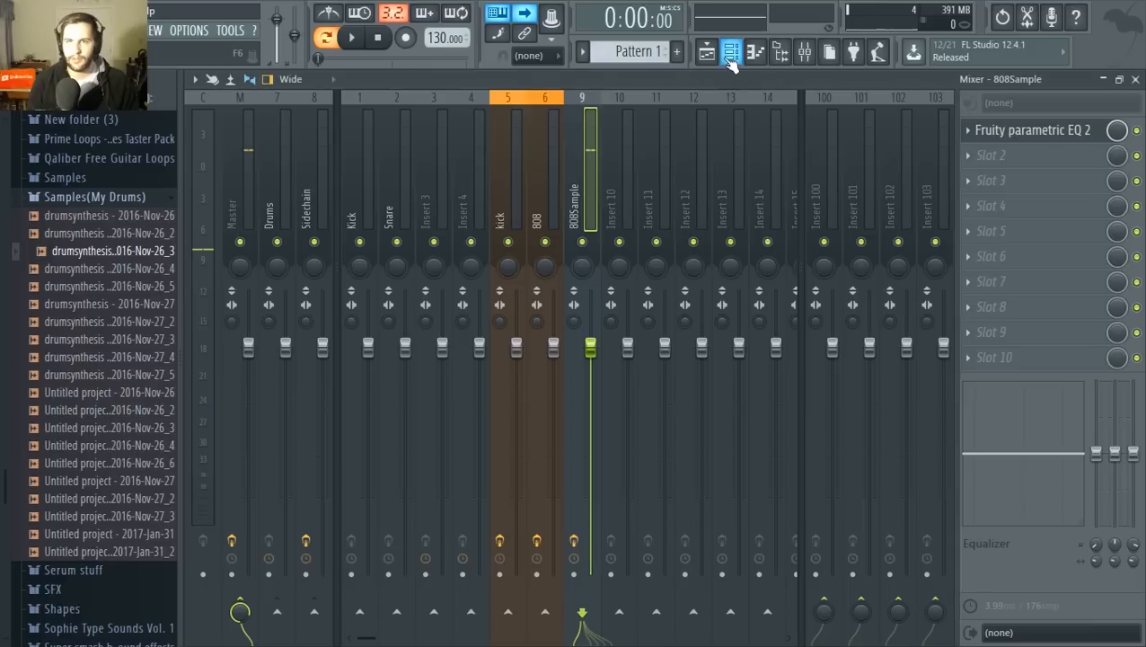
click(732, 56)
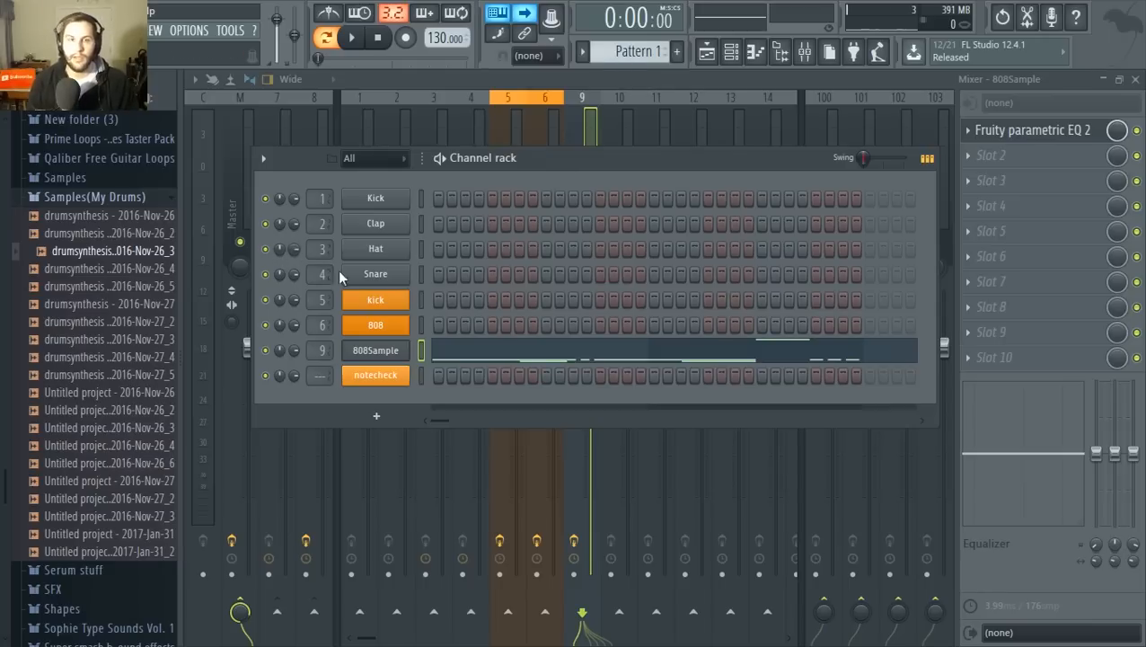
click(388, 352)
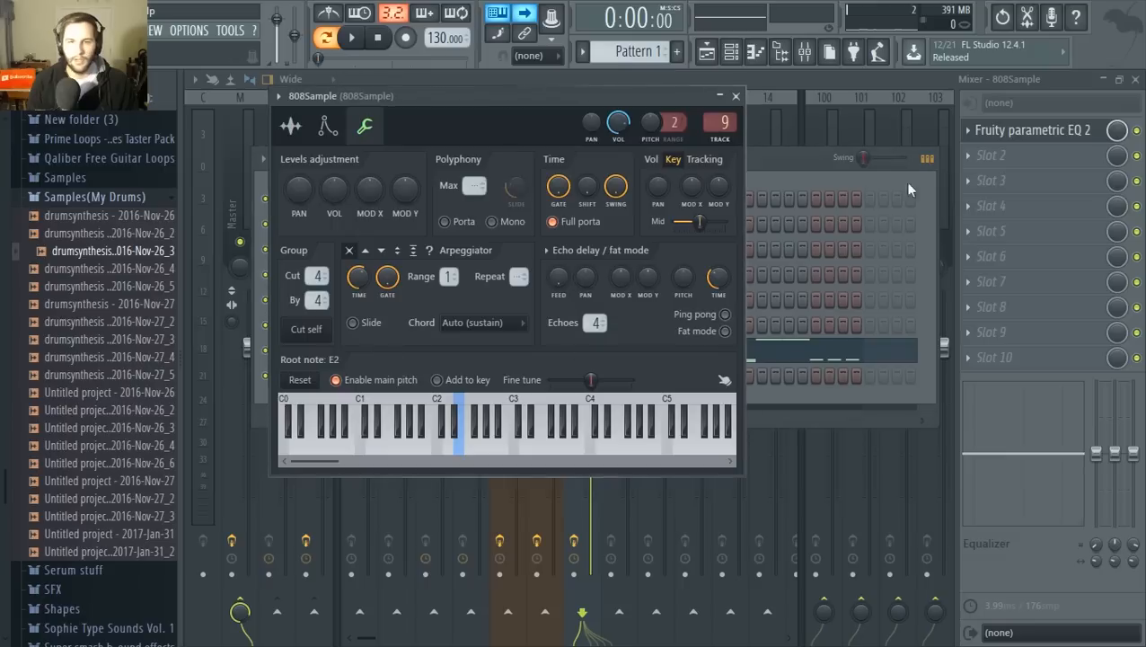
click(290, 127)
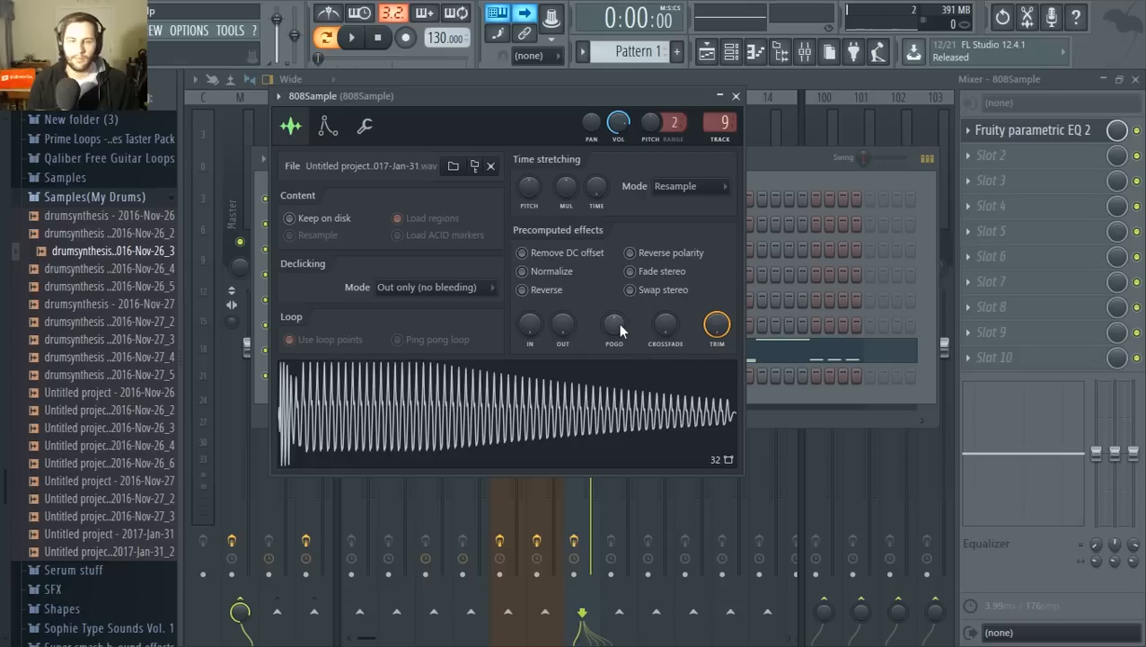
click(798, 178)
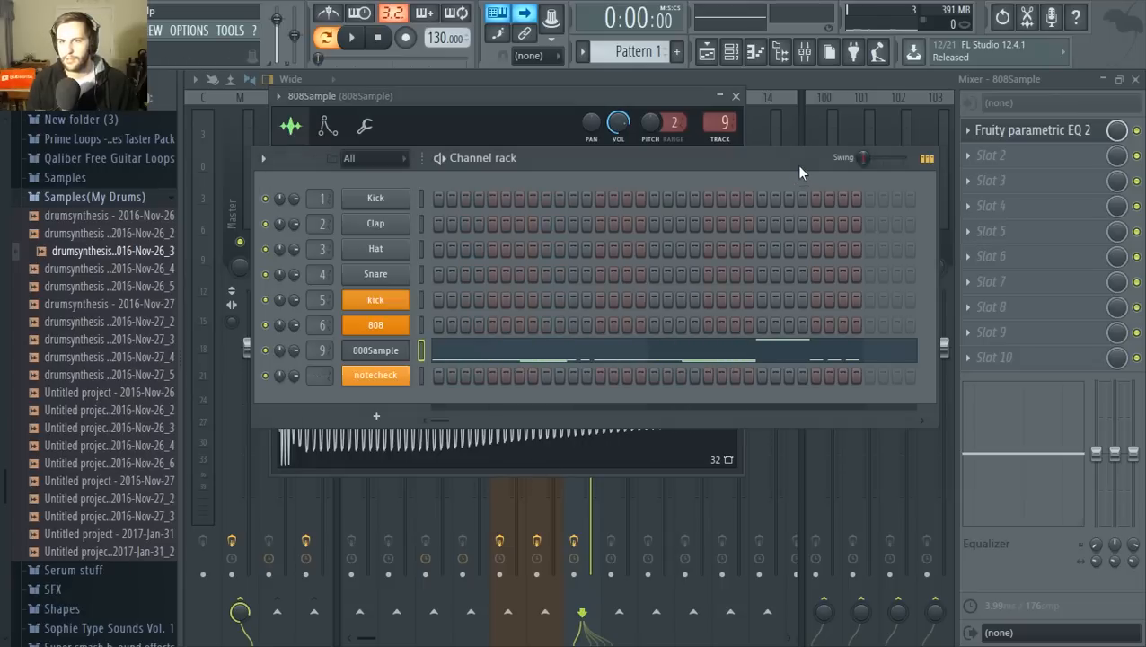
click(824, 78)
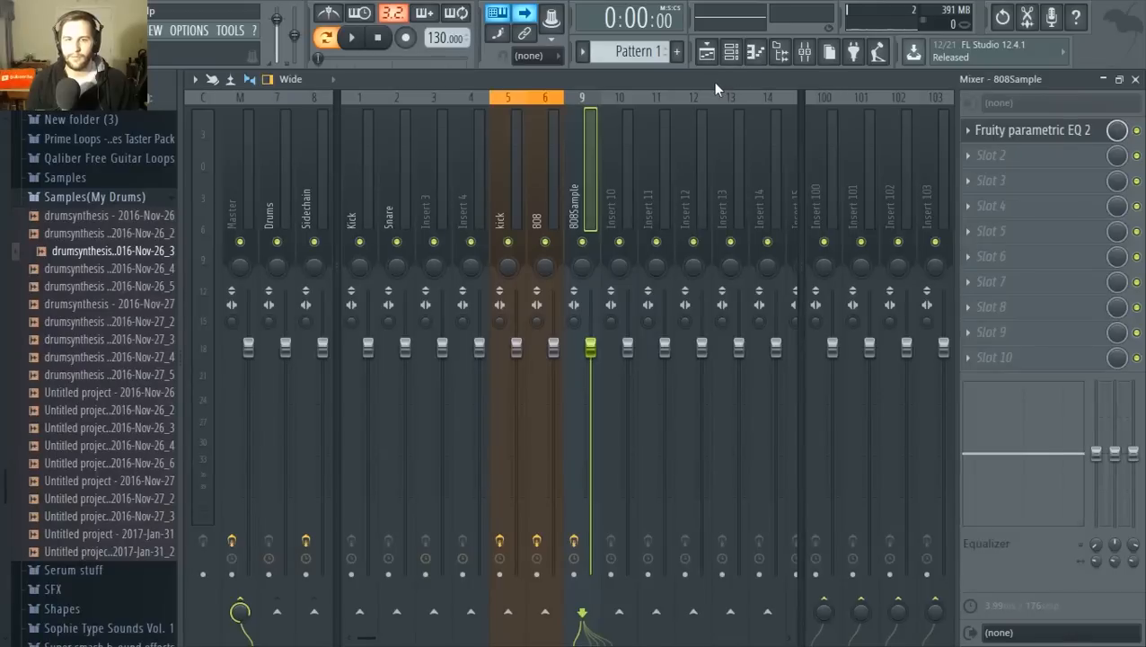